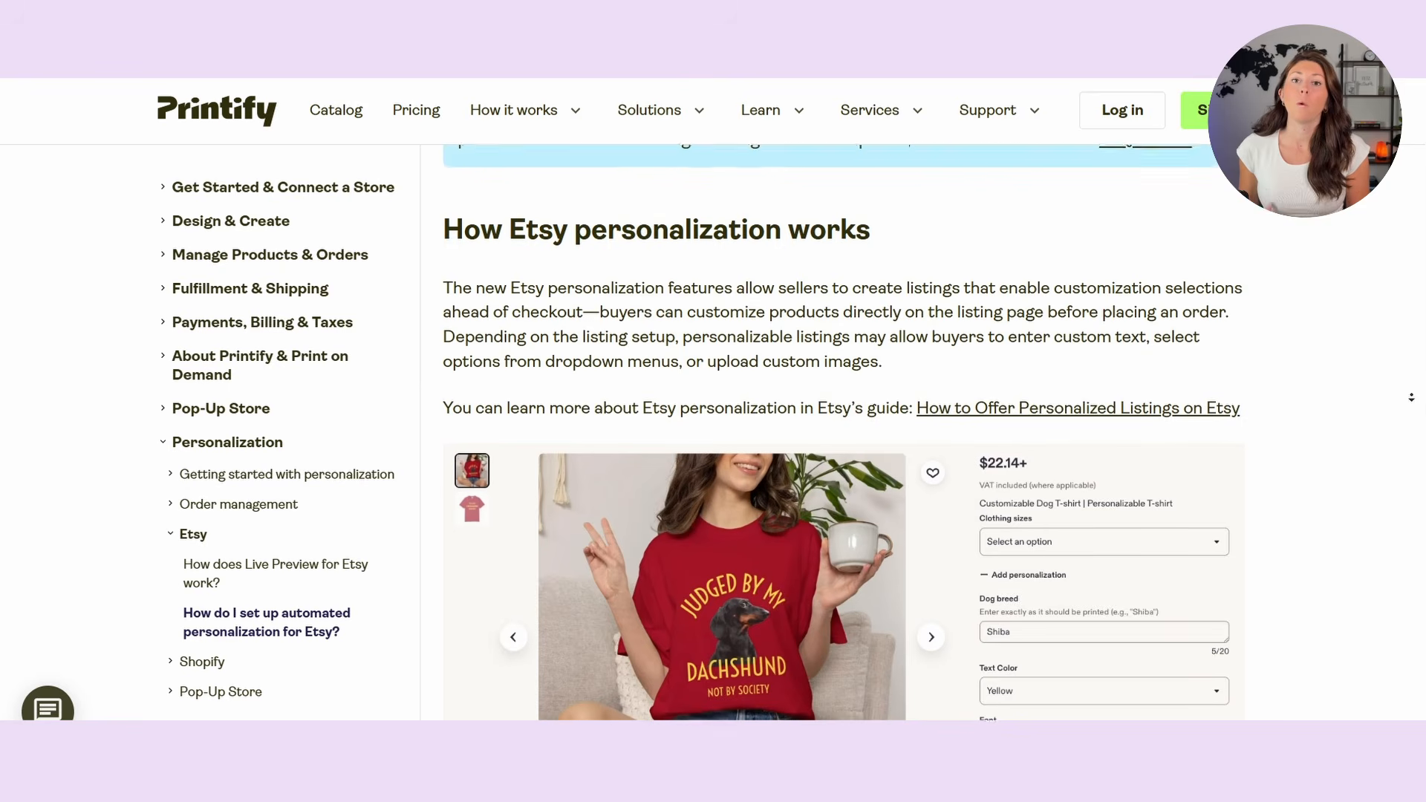
Step: Review the sample Etsy listing's personalization fields and the Printify help article on how Etsy personalization works
scroll(1411, 405, down, 2)
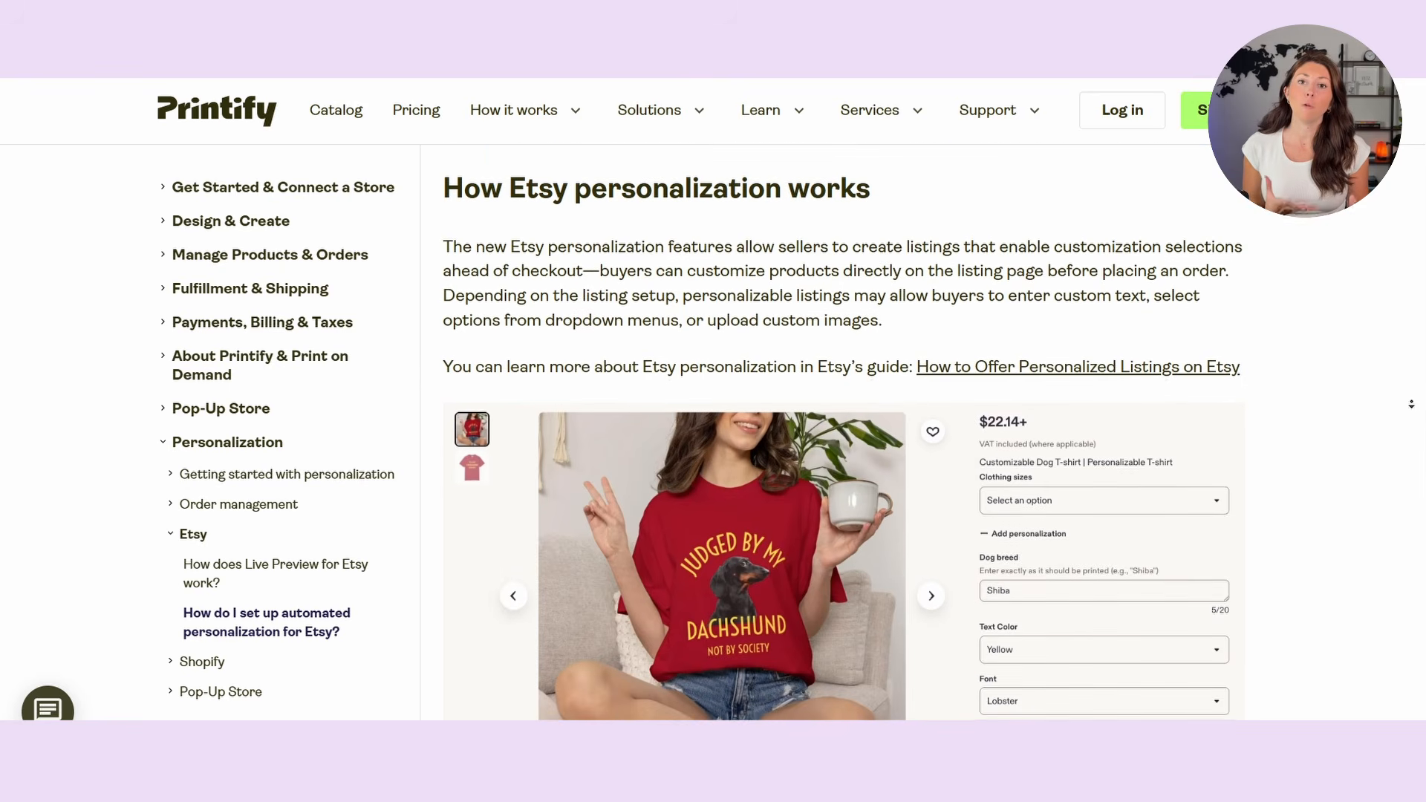
scroll(1411, 404, down, 3)
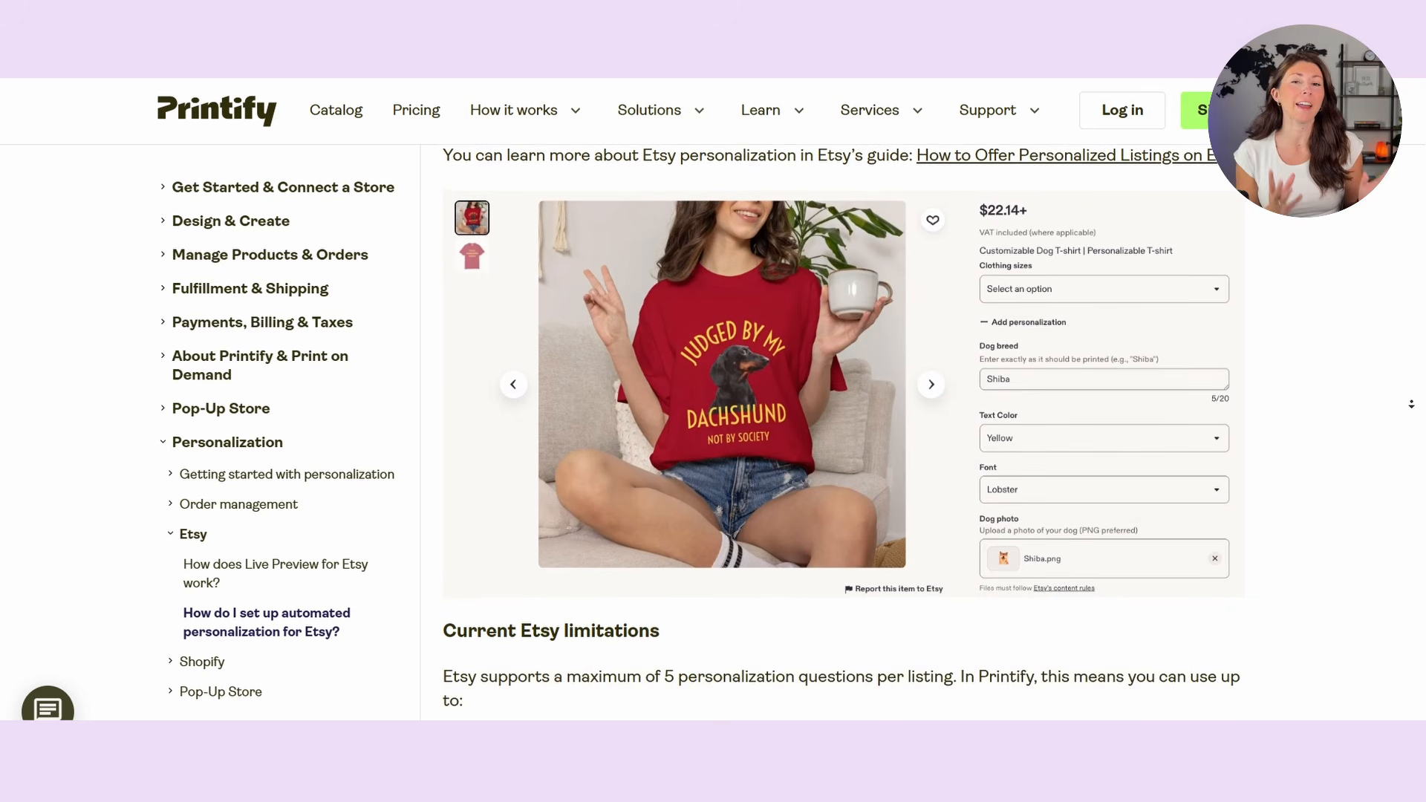
scroll(1411, 404, down, 3)
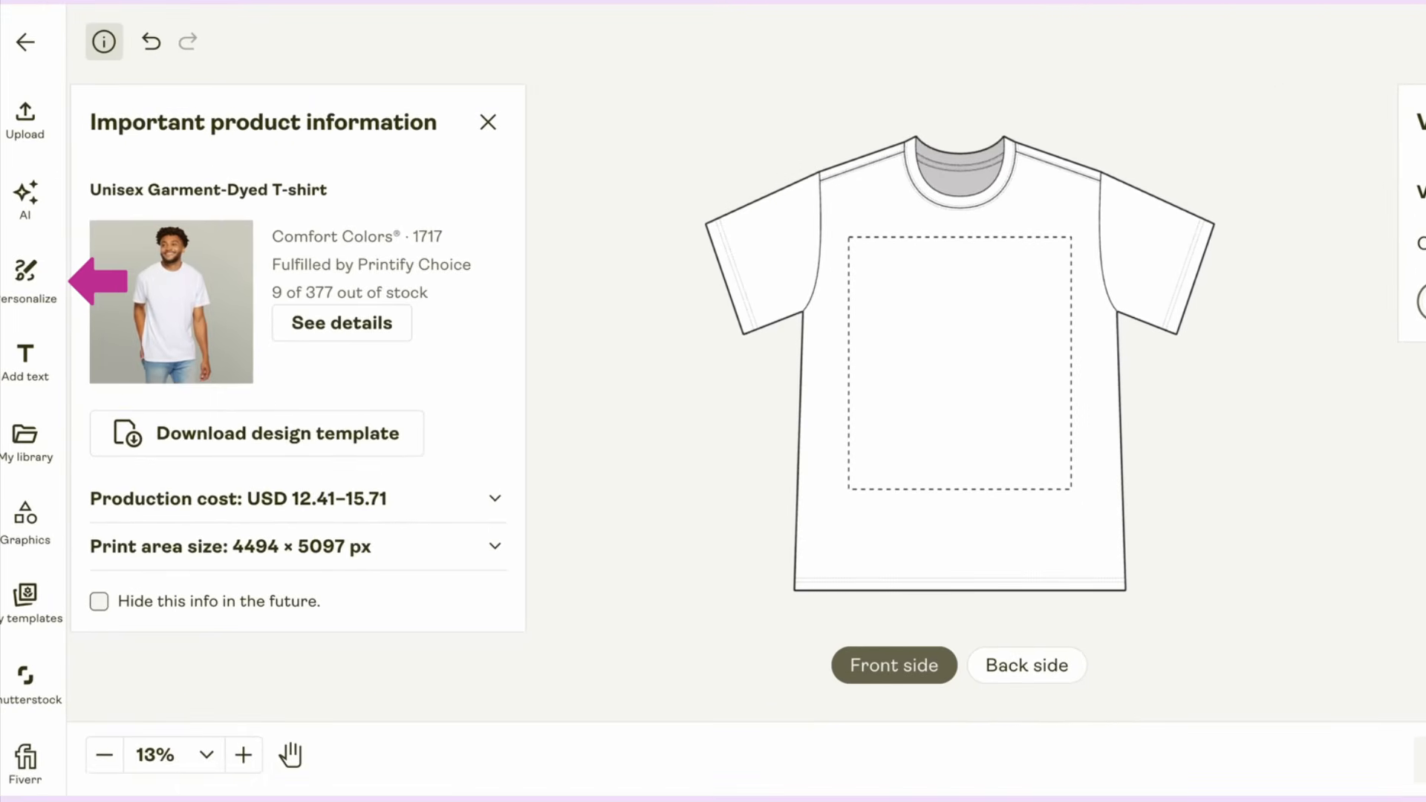
Step: Open the buyer personalization options for the T-shirt design and check the personalizable text and image choices
click(24, 282)
mouse_move(378, 226)
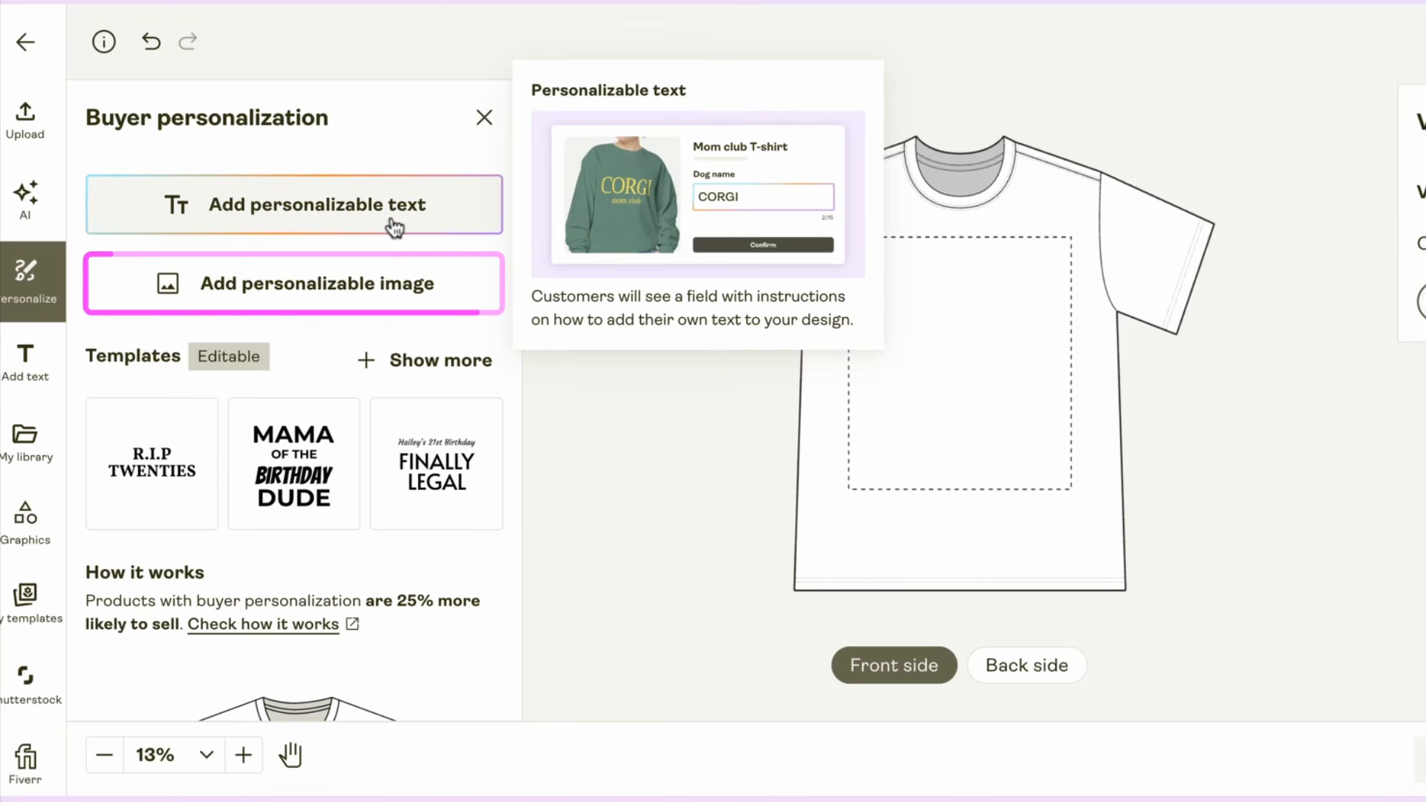
mouse_move(292, 282)
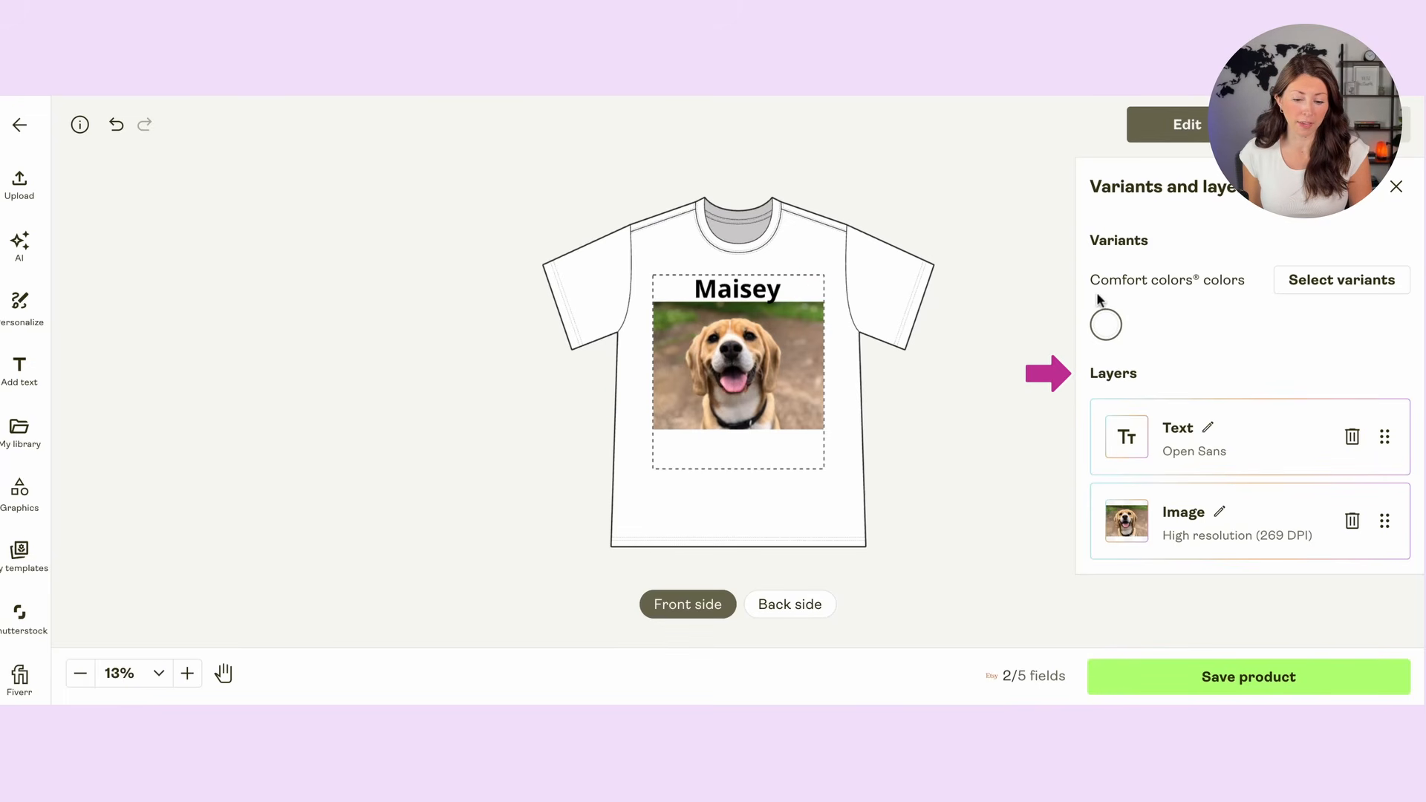
Step: Expand the settings of the personalizable text layer and add a color list as a text option
click(1207, 427)
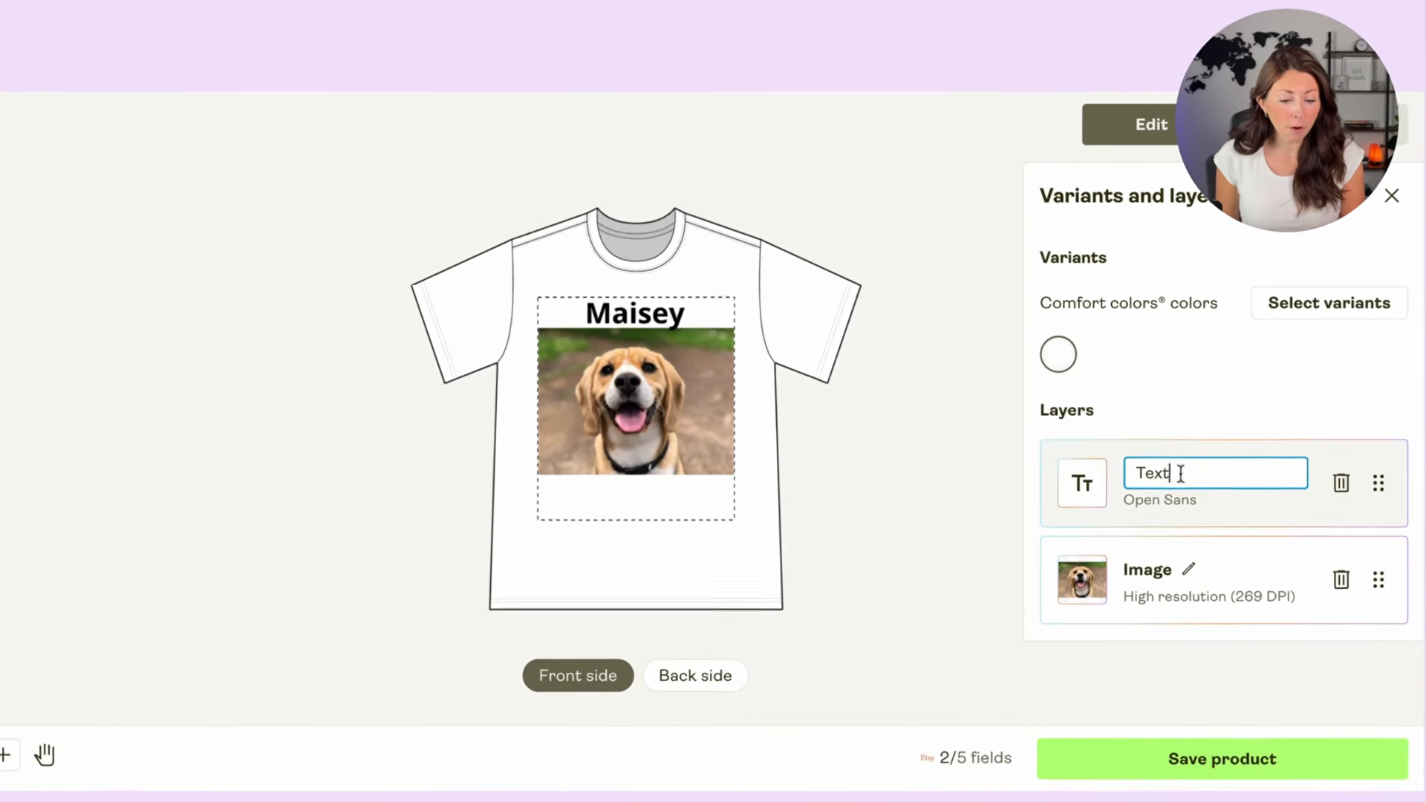
click(1272, 467)
scroll(1233, 292, down, 5)
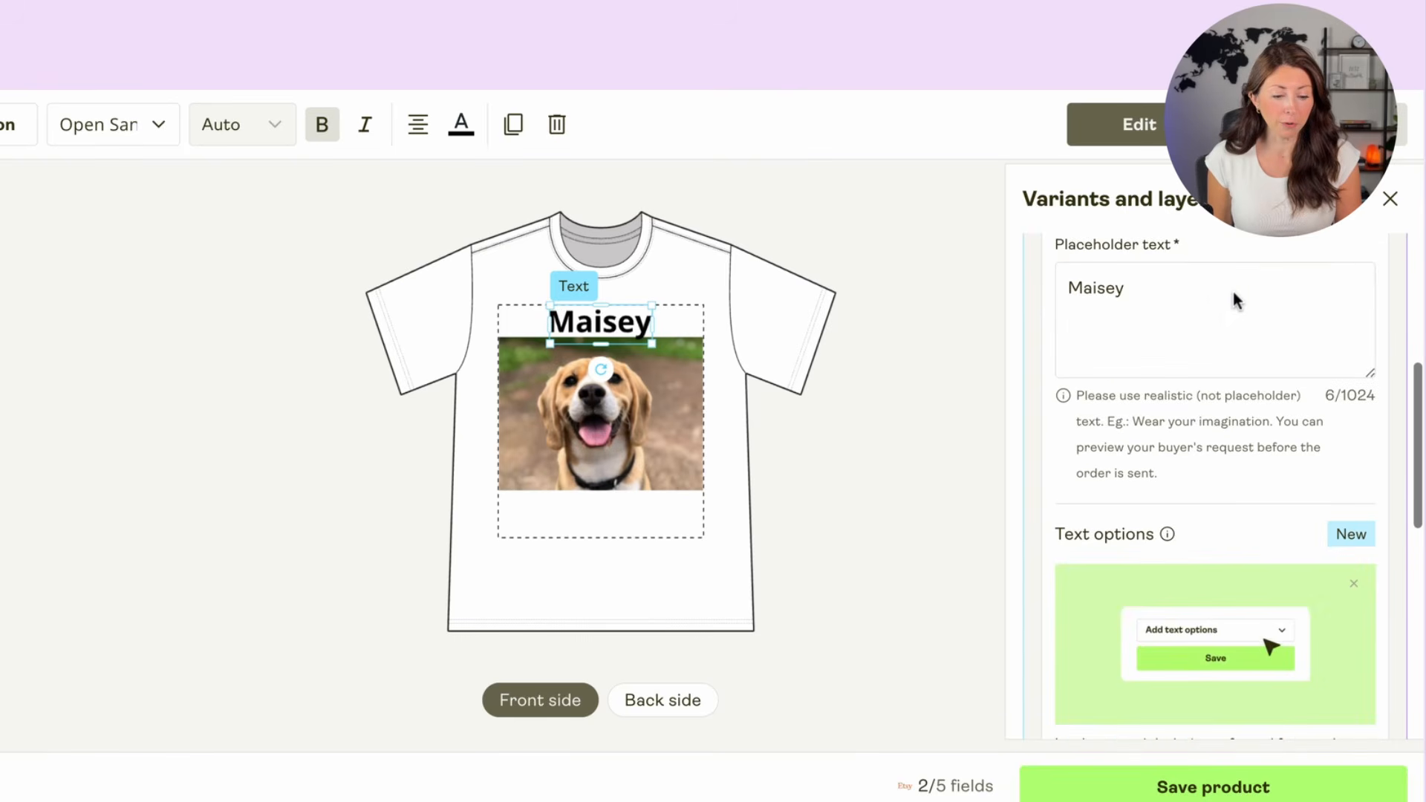
mouse_move(1173, 533)
scroll(1203, 479, down, 2)
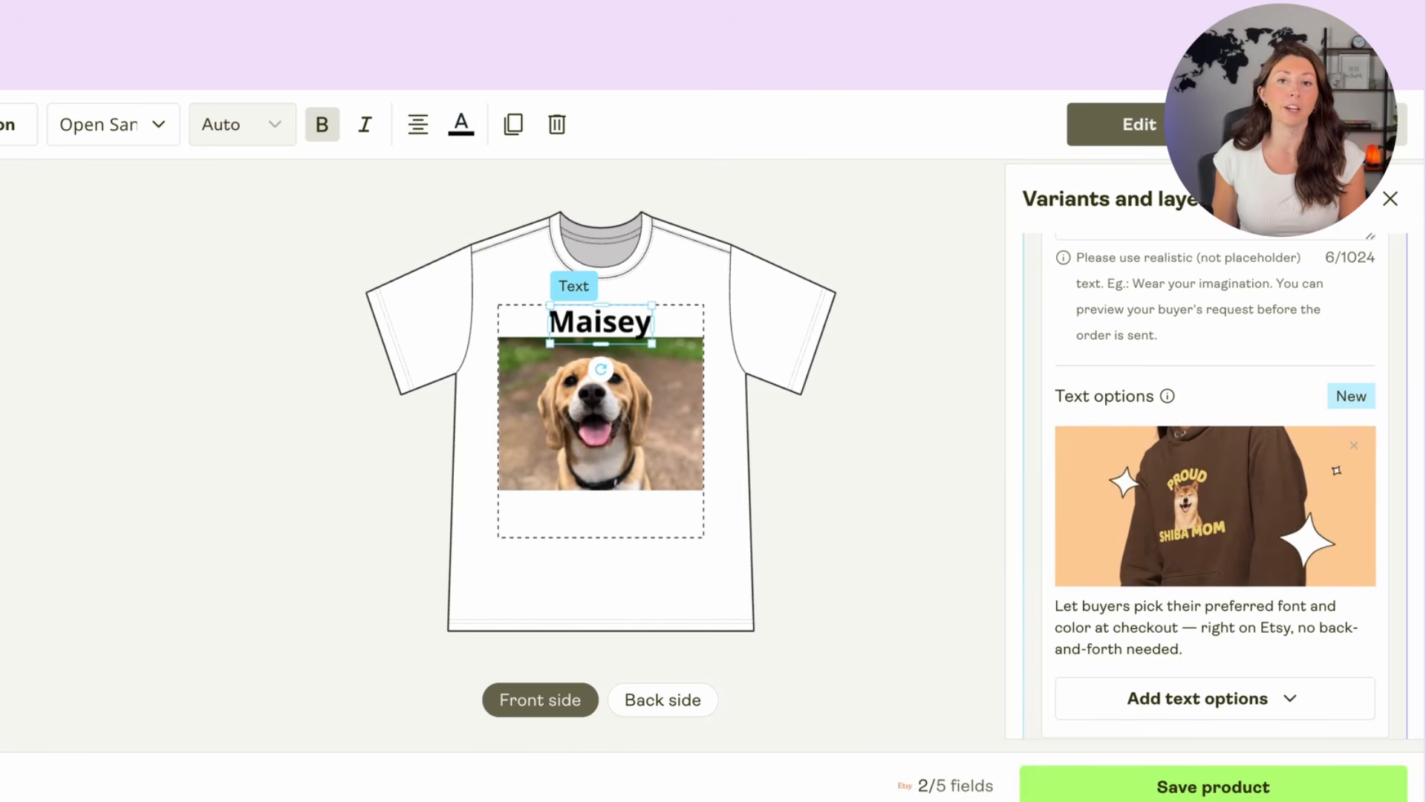
click(1271, 698)
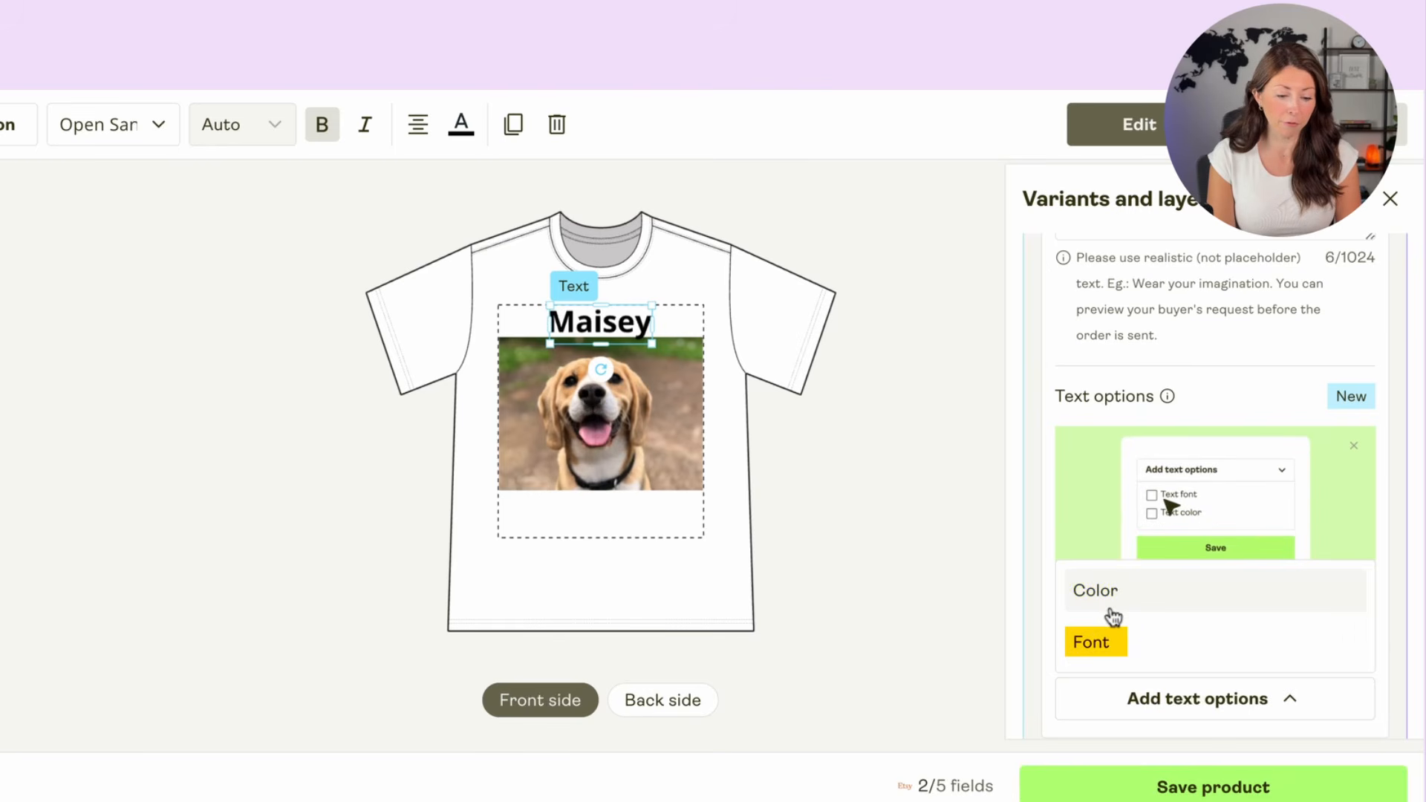
click(1144, 617)
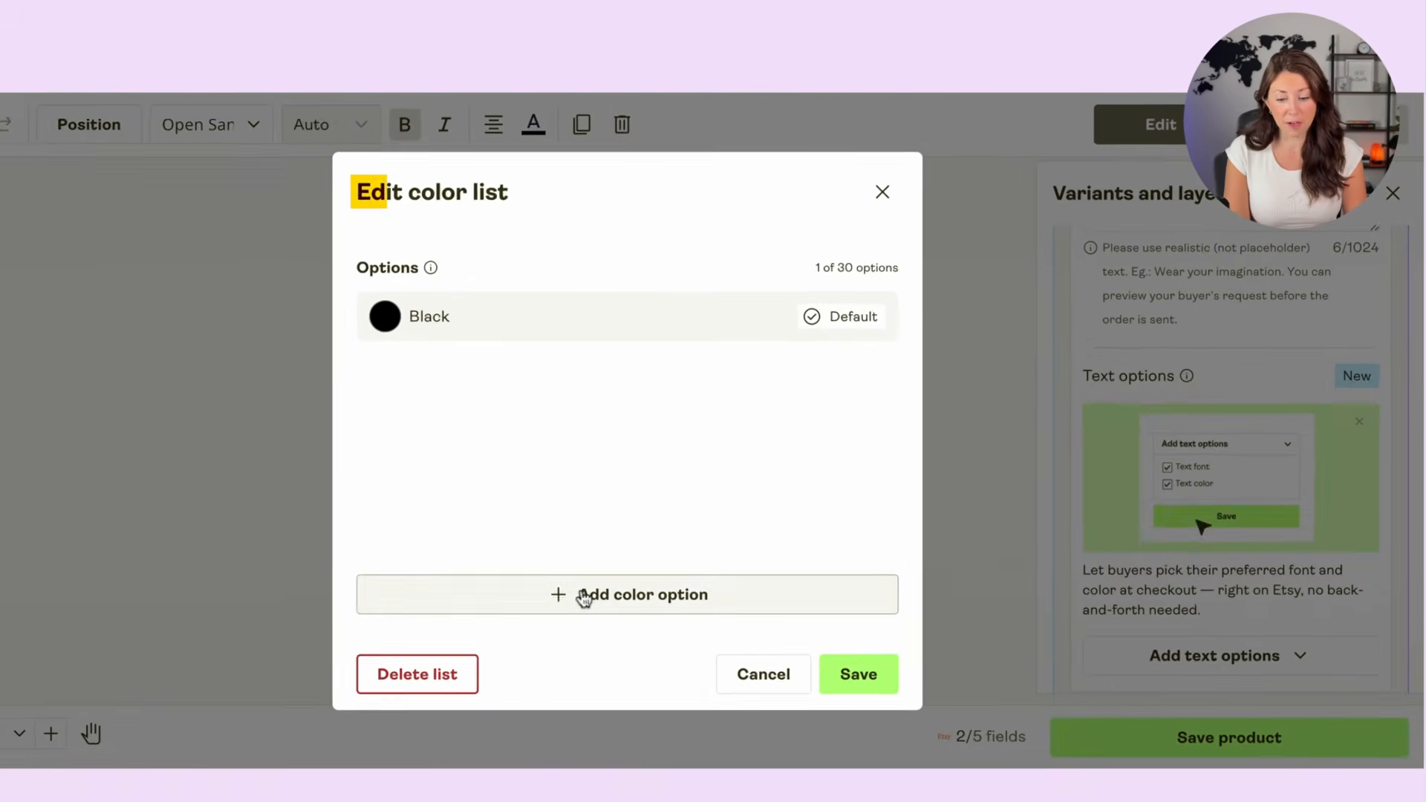
Step: Add a second color option, White, set its swatch to pure white, and save the color list
click(583, 596)
drag(544, 411, 502, 363)
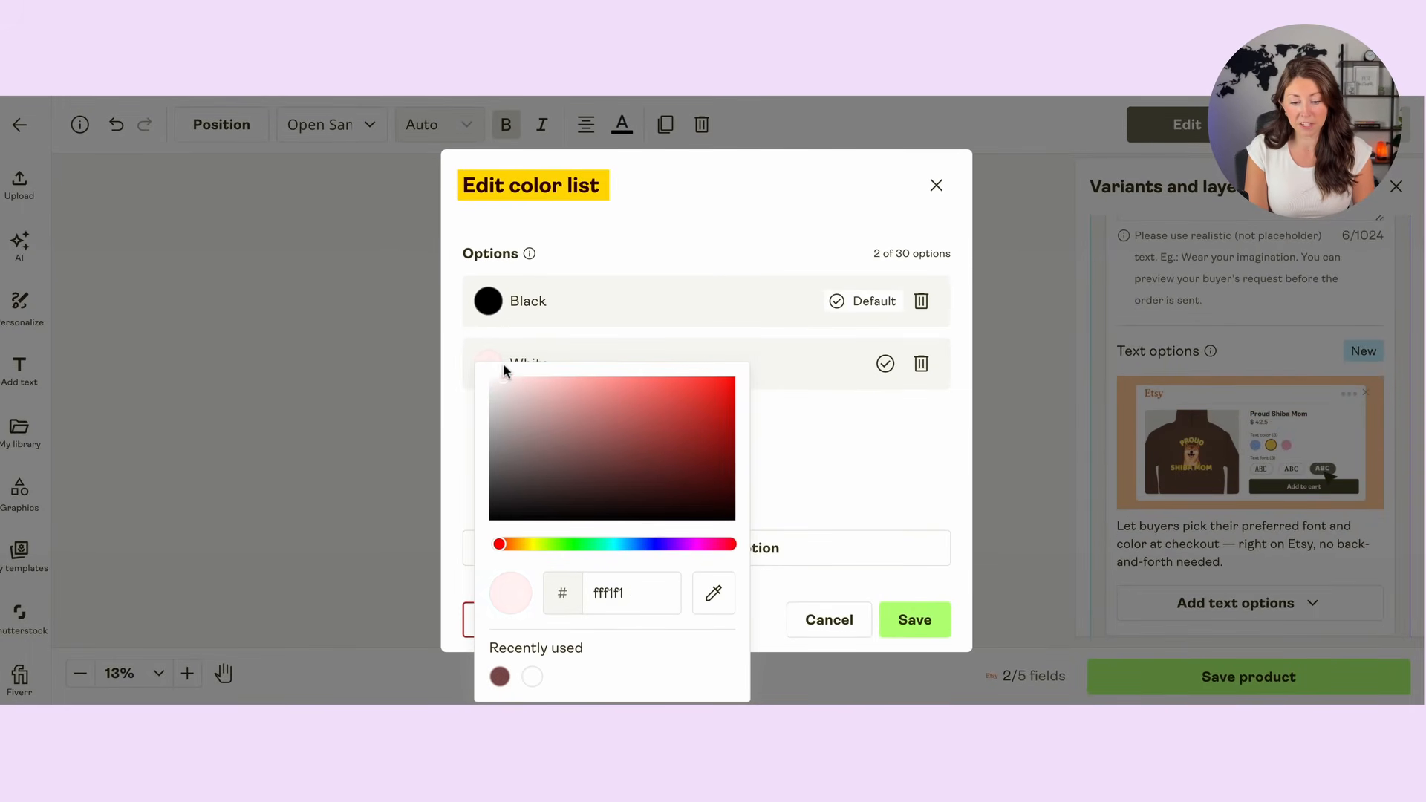
click(829, 438)
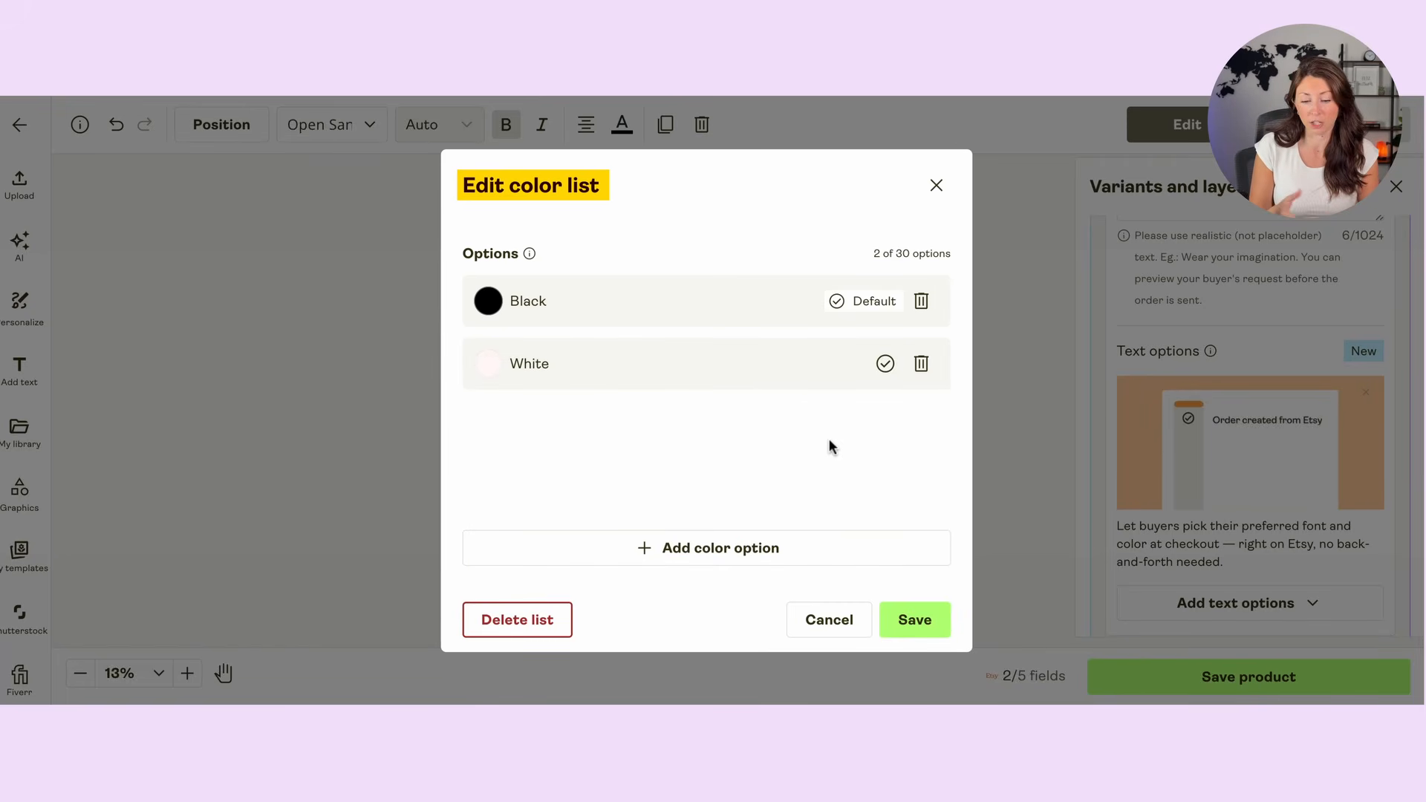
click(491, 367)
drag(492, 366, 459, 358)
click(886, 431)
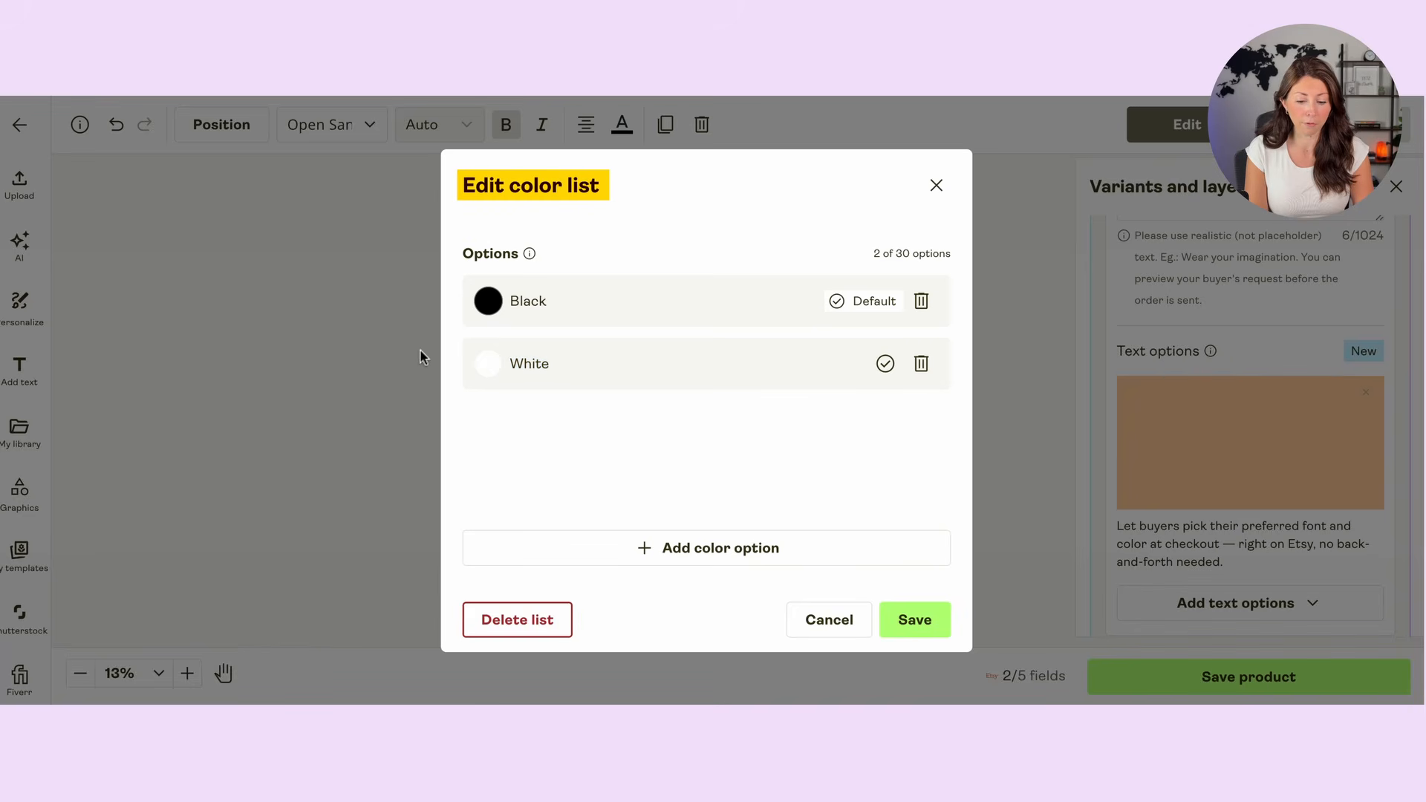
click(918, 619)
Step: Add a font list to the text options with Akaya Kanadaka as a second font, and save it
scroll(1224, 342, down, 3)
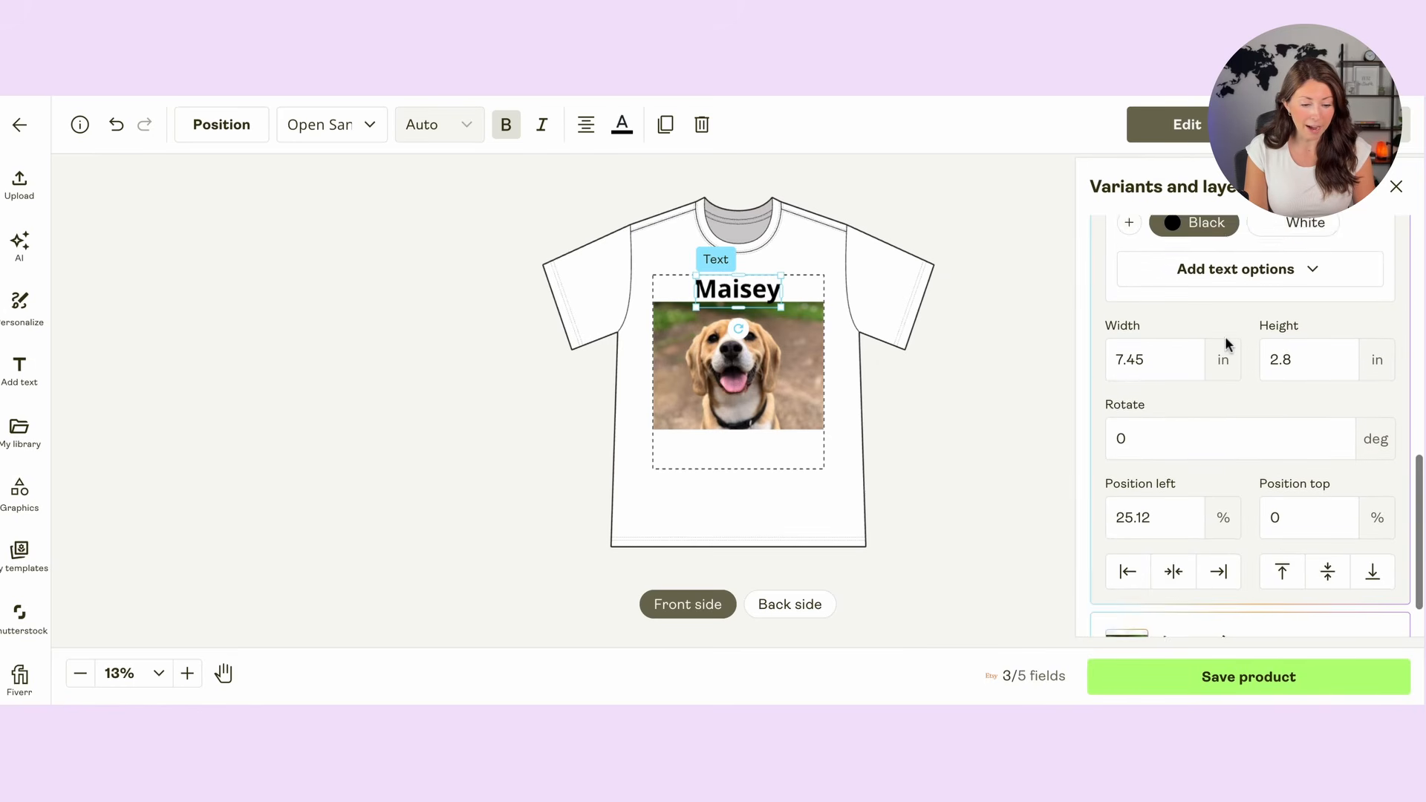
scroll(1224, 349, up, 2)
click(1201, 377)
click(1155, 464)
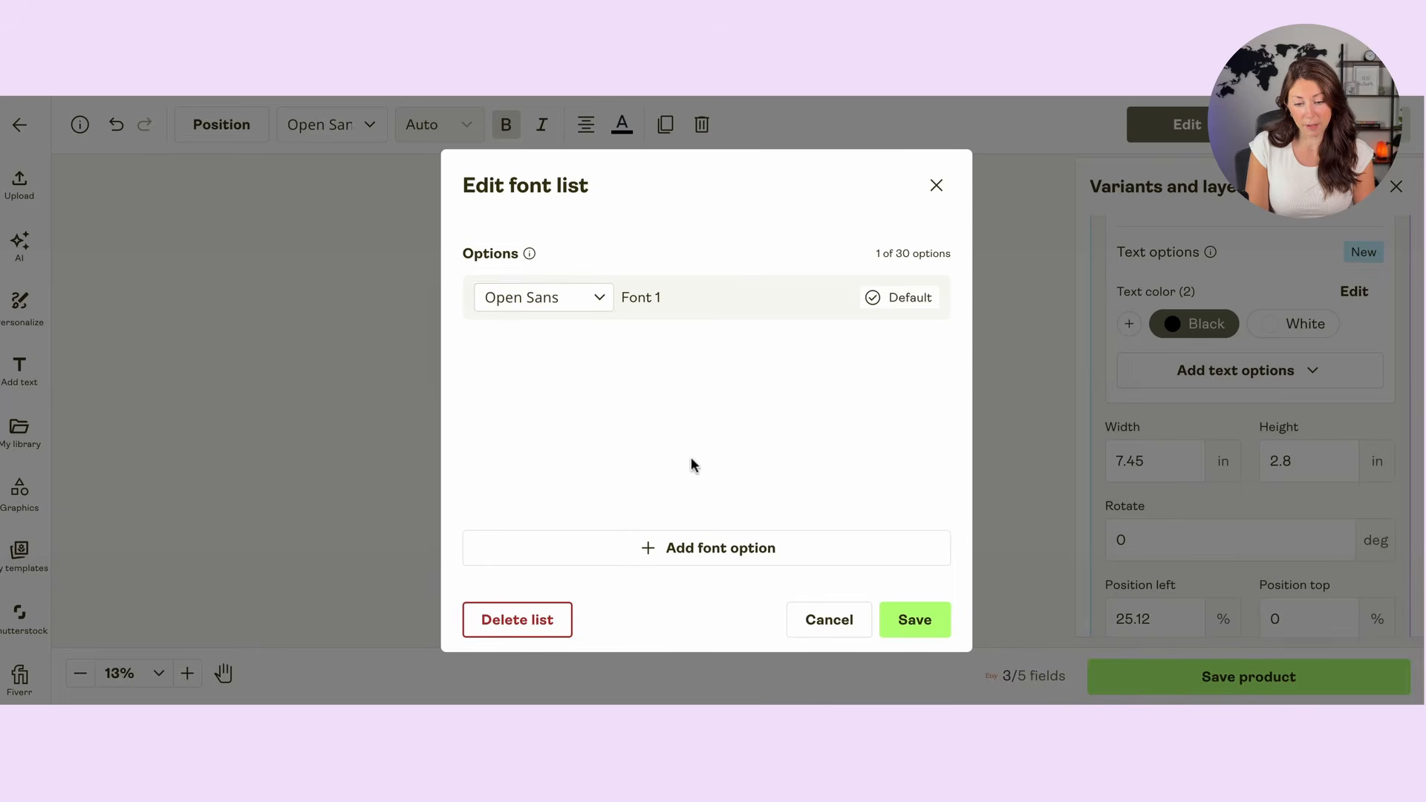
click(732, 551)
scroll(568, 452, down, 3)
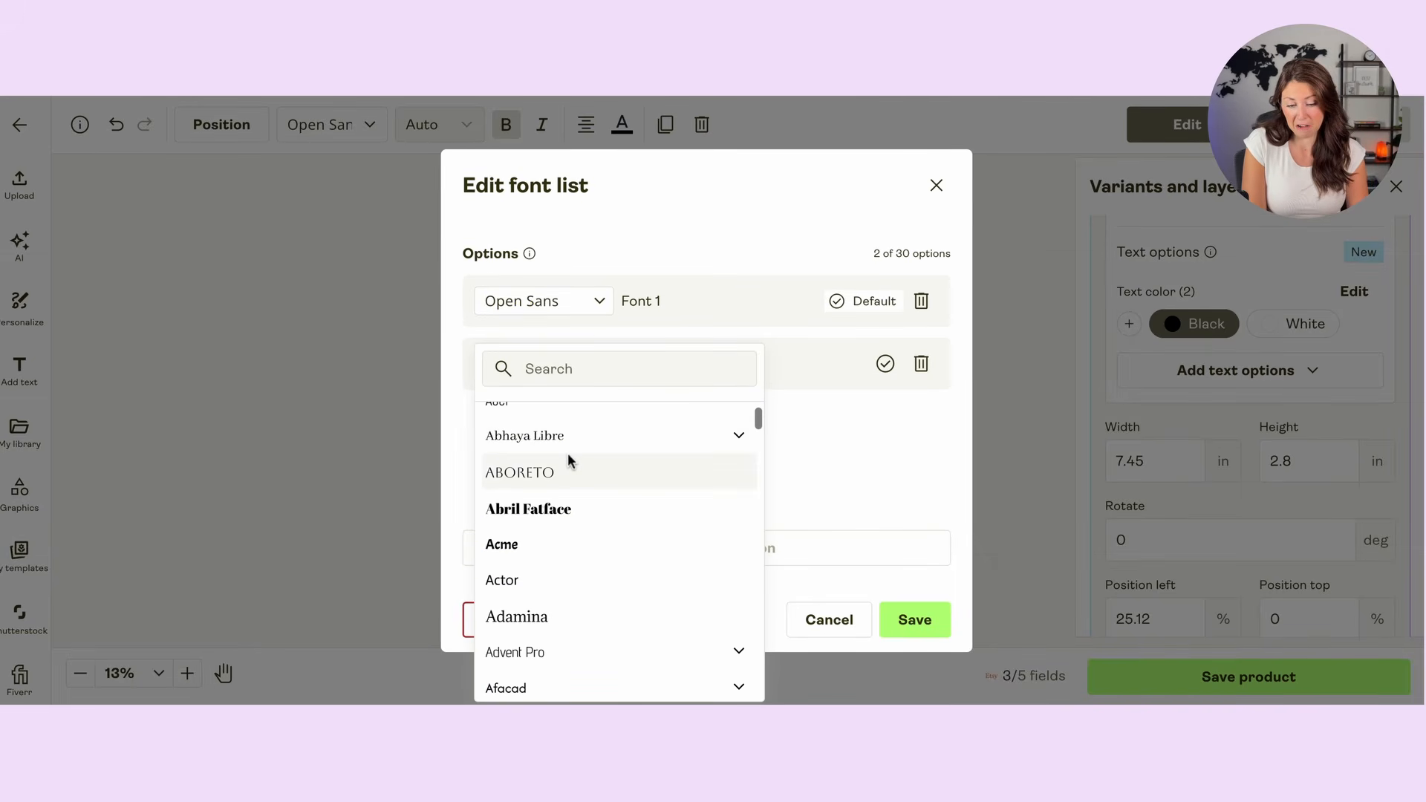
scroll(621, 460, down, 1)
scroll(621, 460, down, 2)
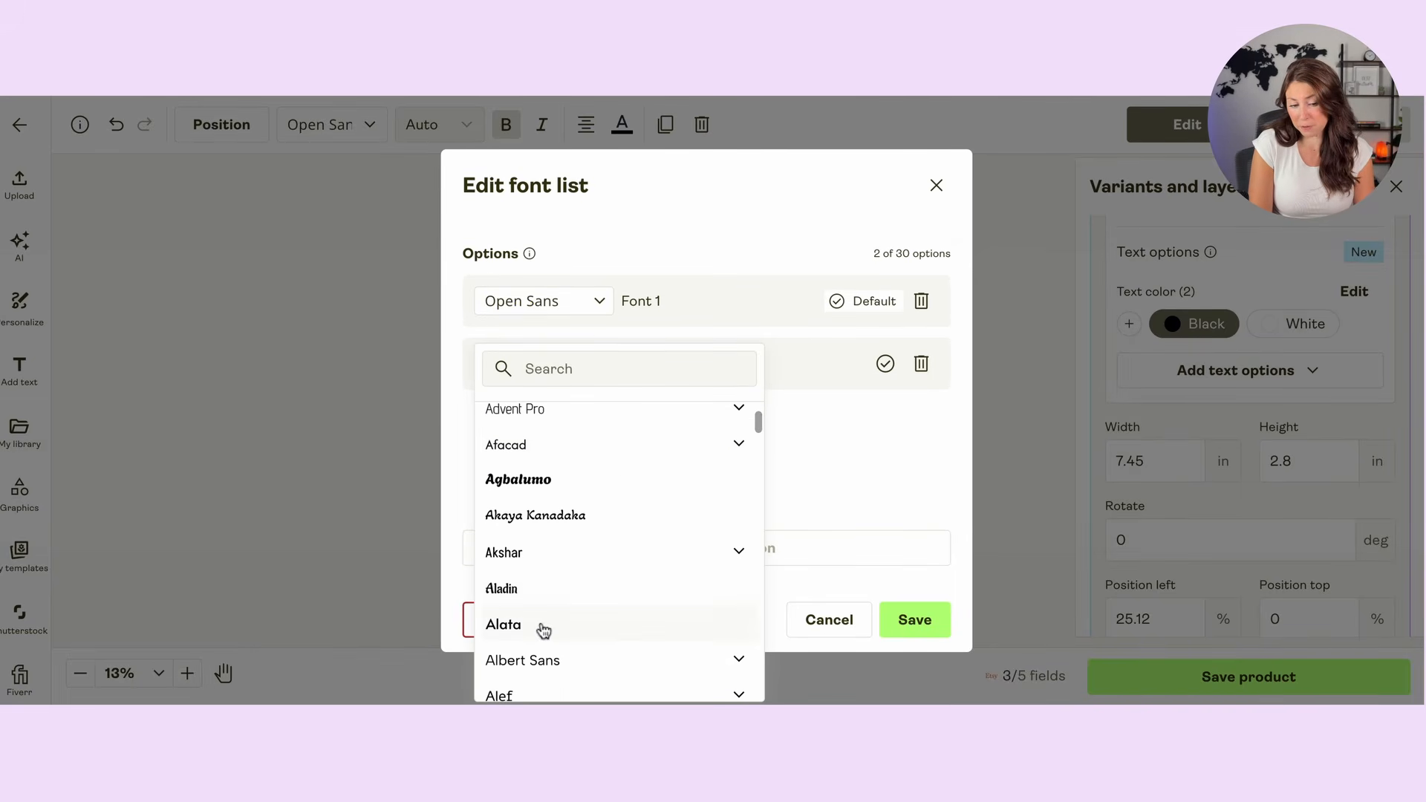
click(564, 515)
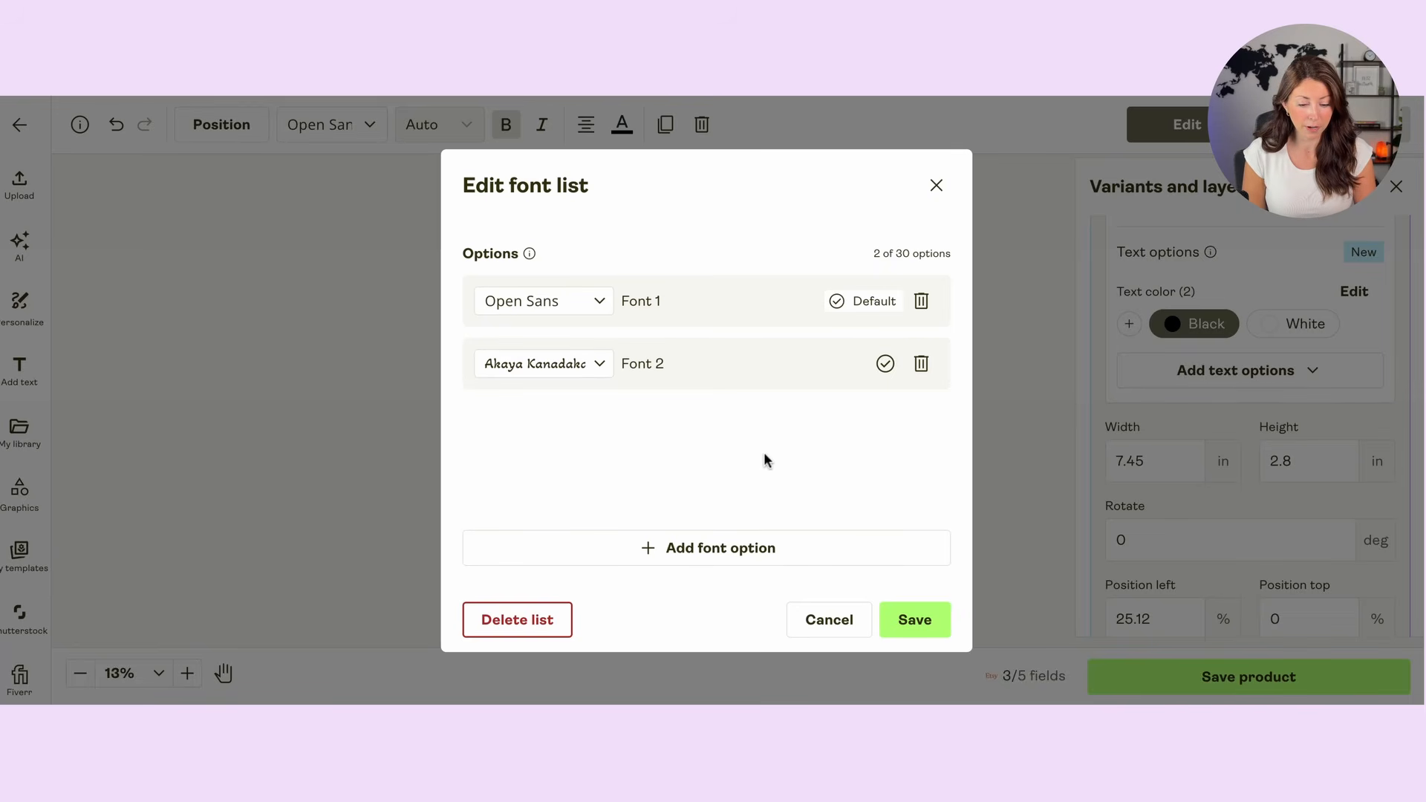
click(918, 624)
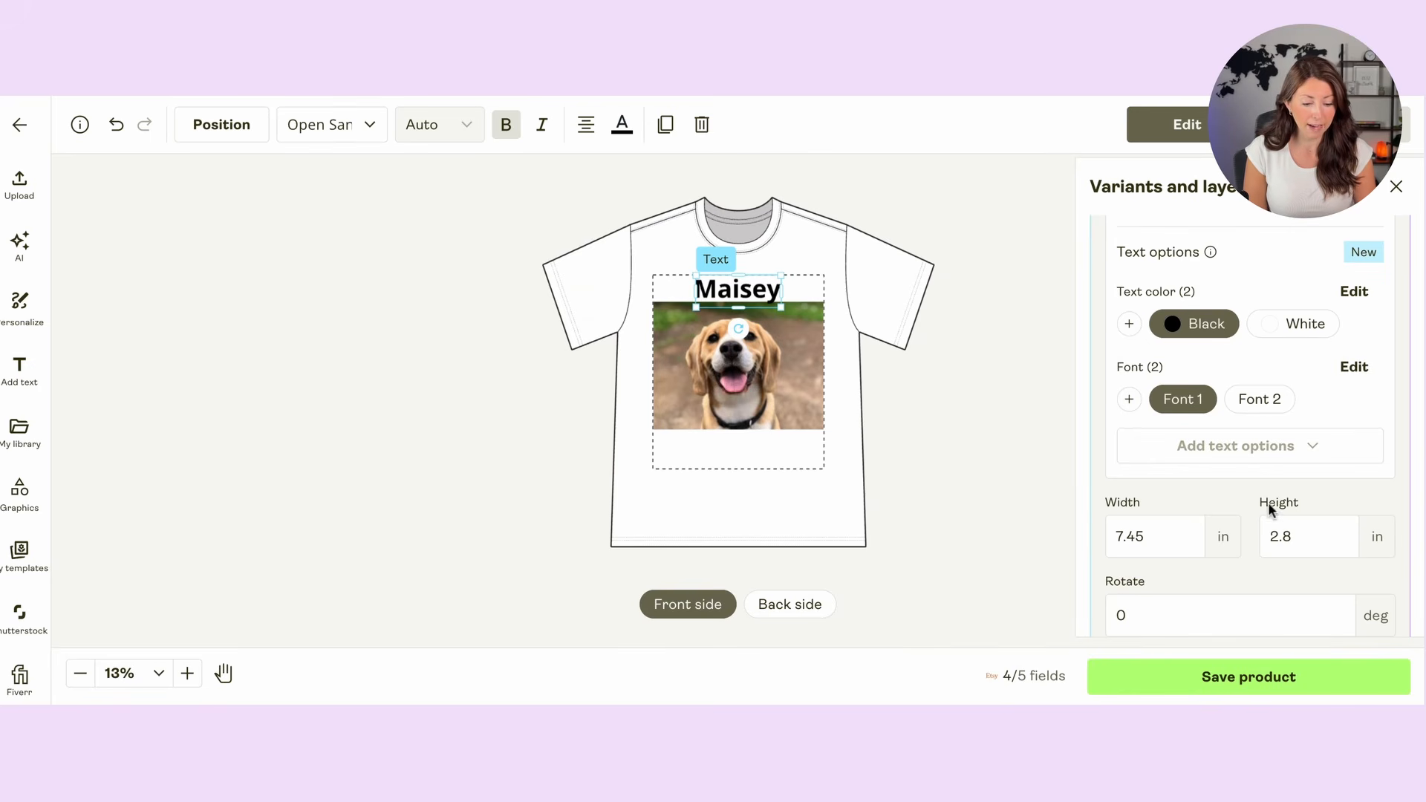
Step: Save the product and review the Live Preview on Etsy setting in the Etsy field details
scroll(1268, 502, down, 3)
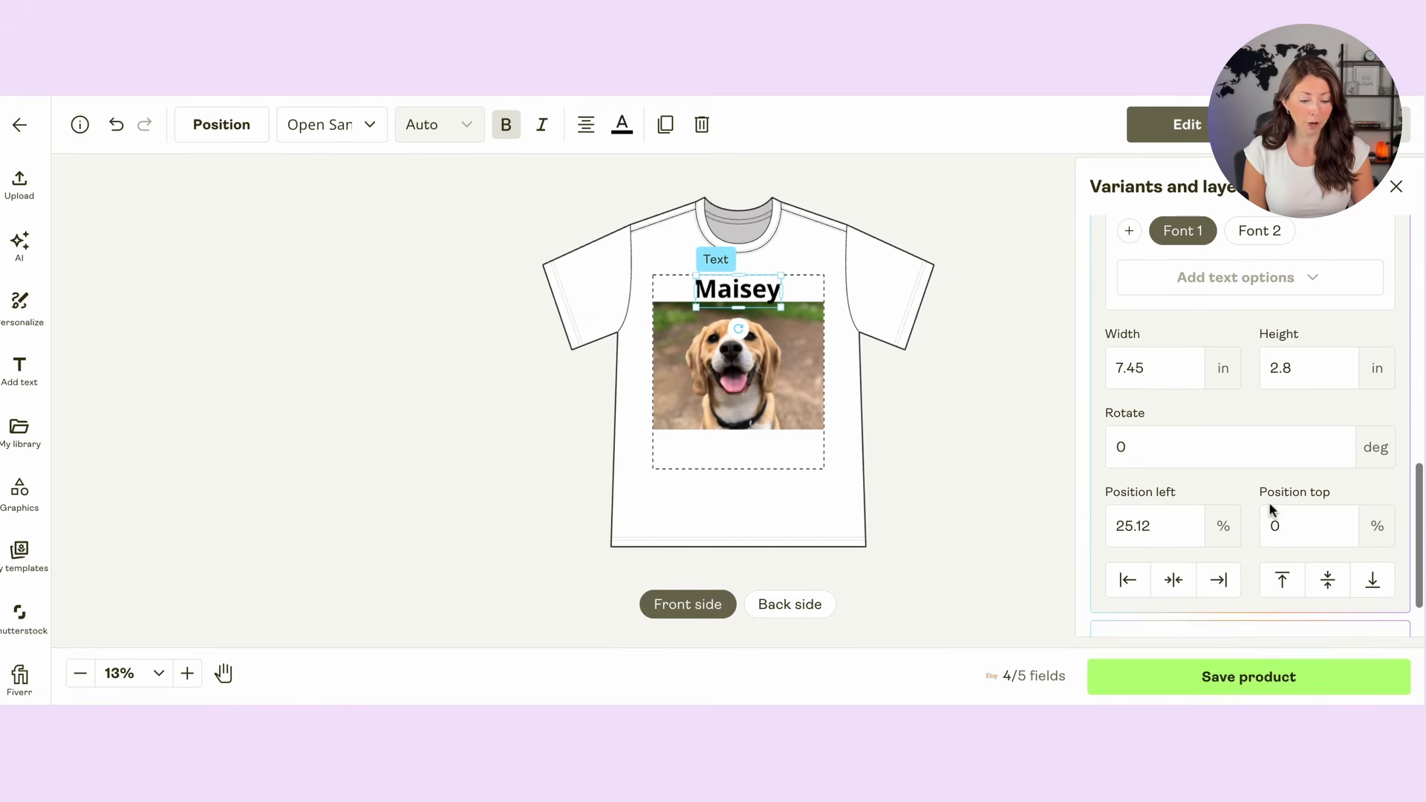
click(1302, 684)
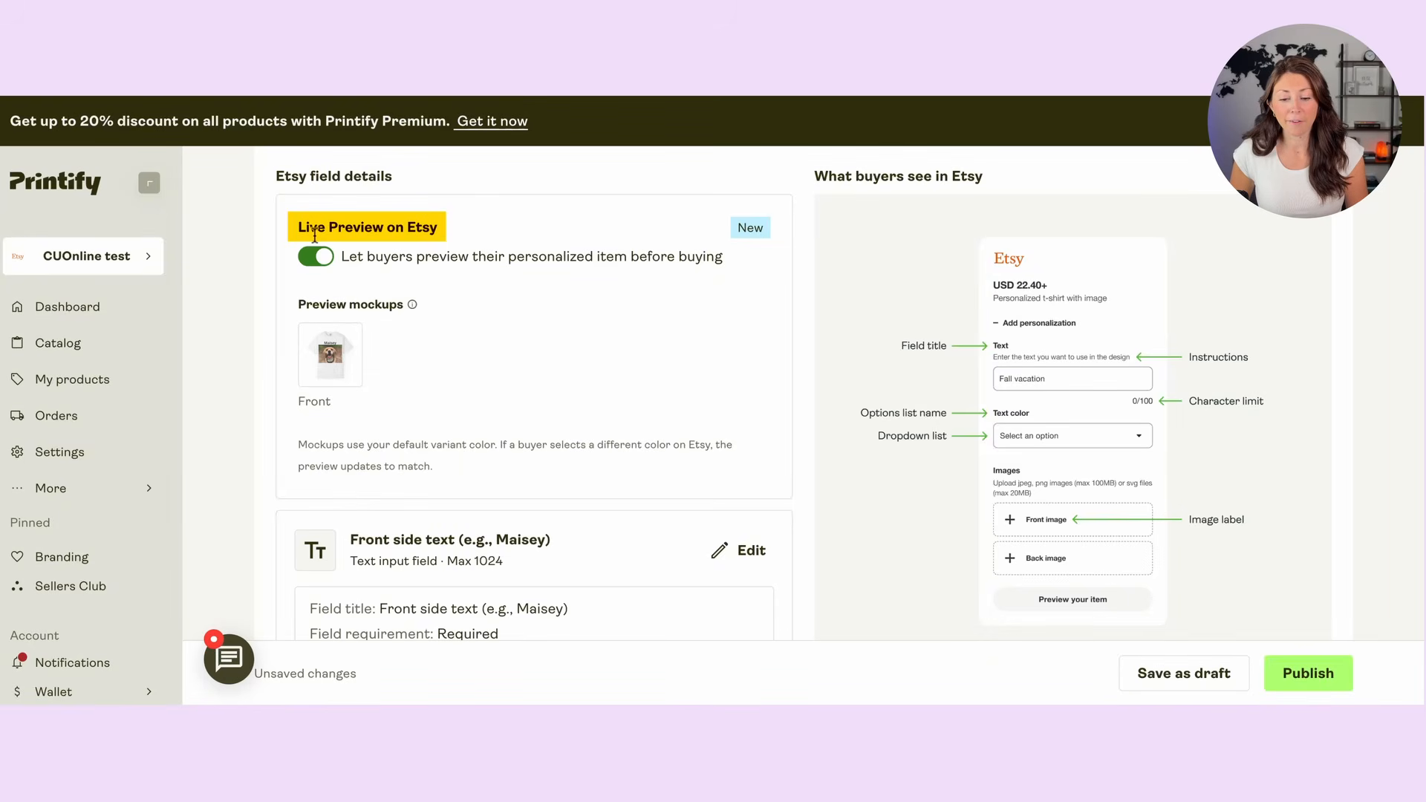
drag(309, 227, 443, 233)
click(411, 223)
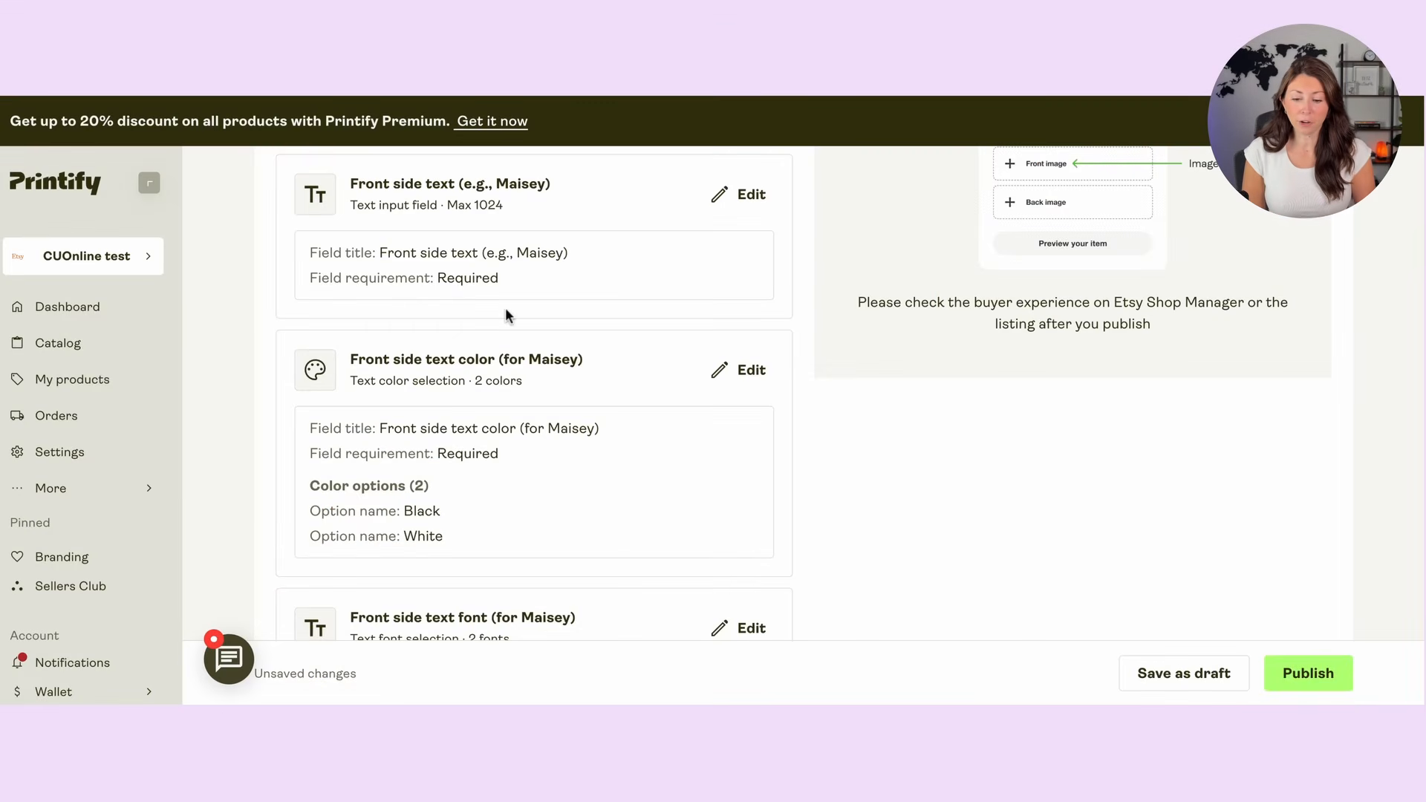
Step: Change the front side text field's title to "Dog name", leave the instructions blank, and apply the change
scroll(541, 295, up, 1)
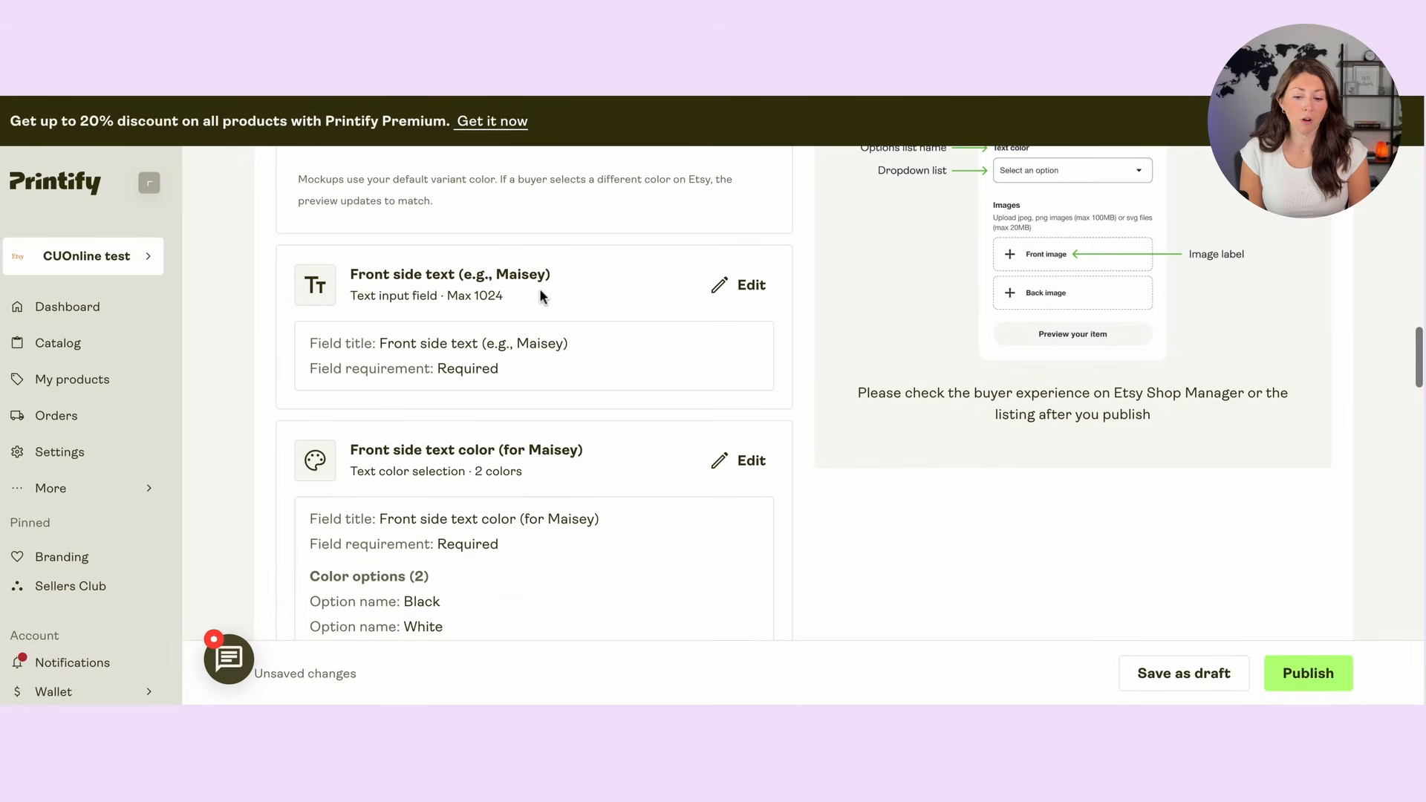
scroll(532, 317, up, 1)
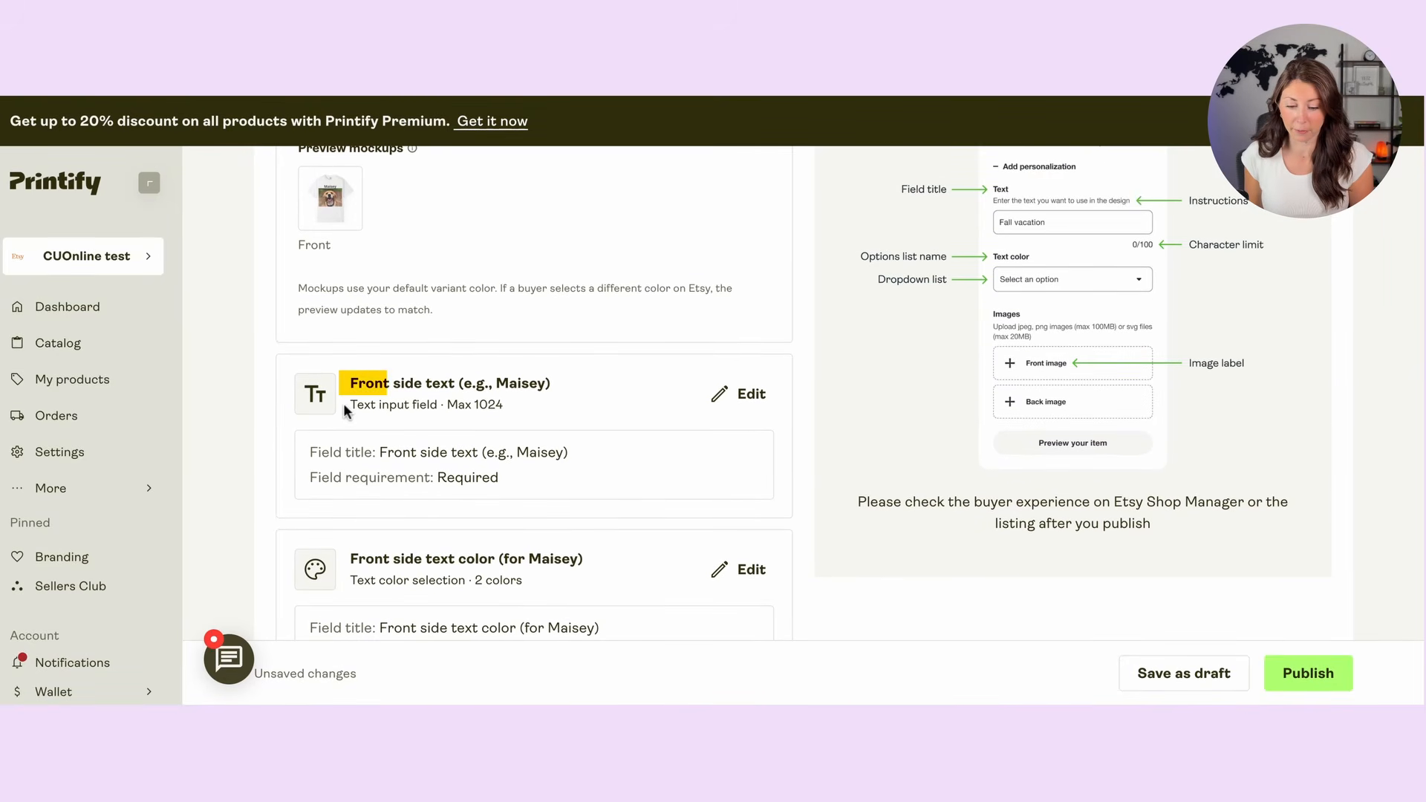
click(744, 394)
triple_click(998, 449)
text(Dog name)
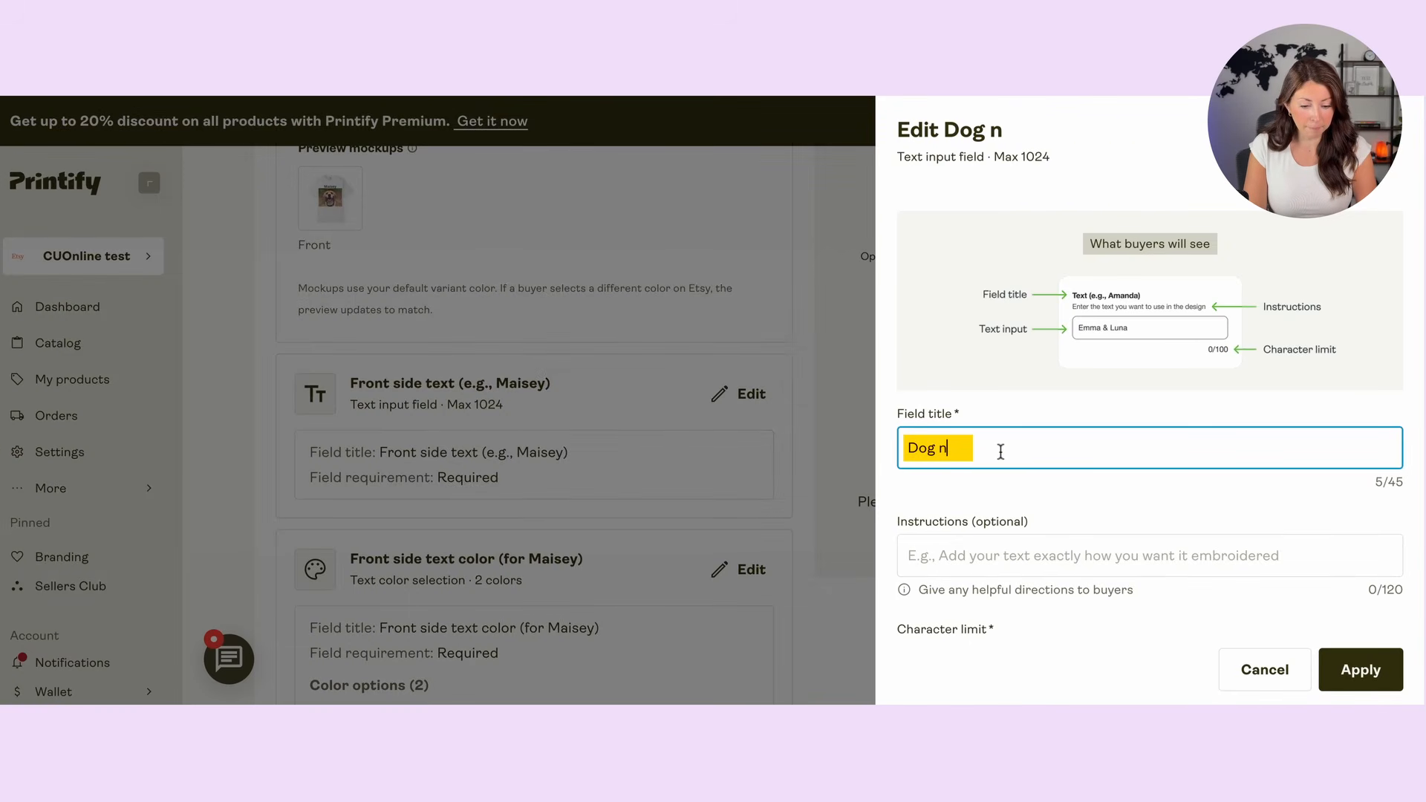
click(1015, 553)
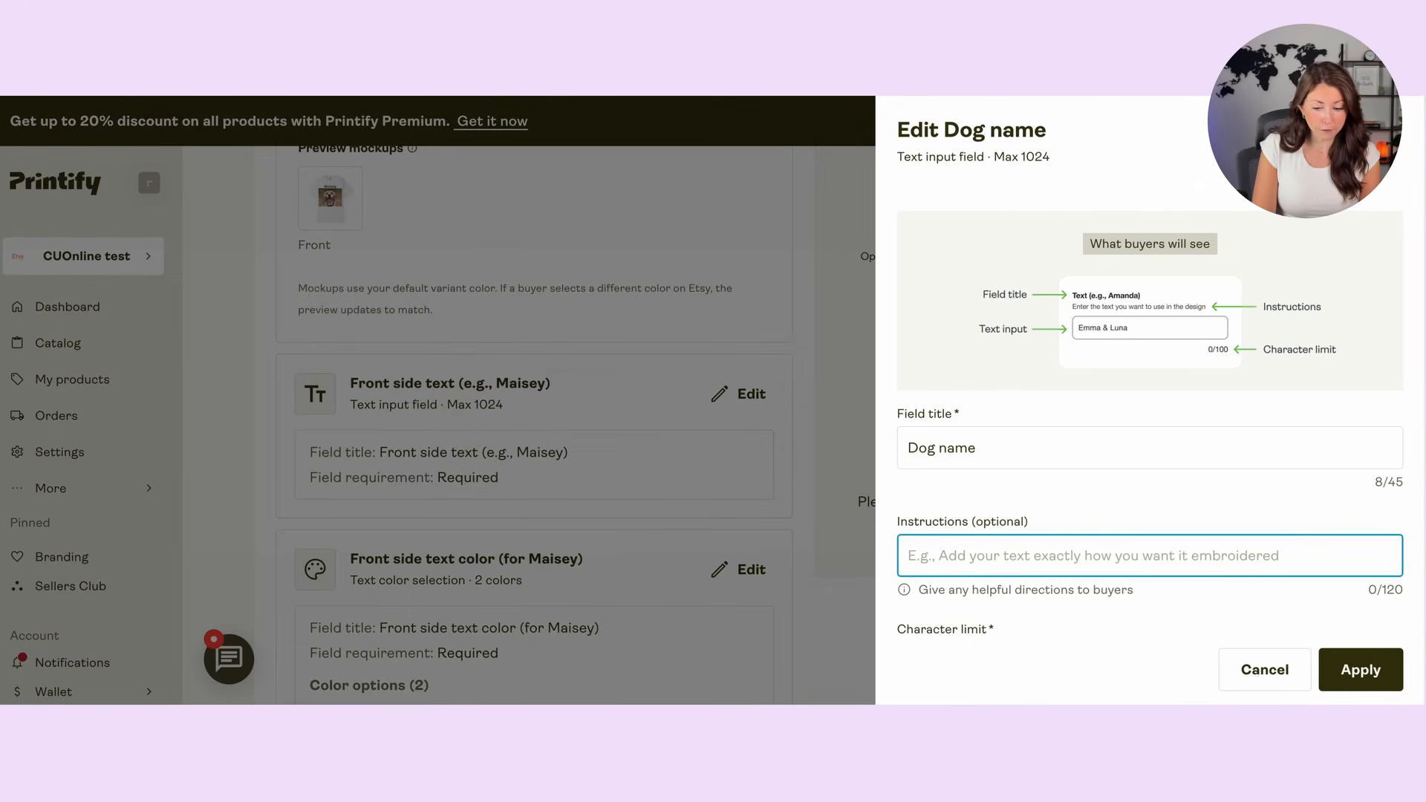
click(1360, 670)
Step: Rename the front side text color list as "Font color" and check its color options
scroll(500, 430, down, 3)
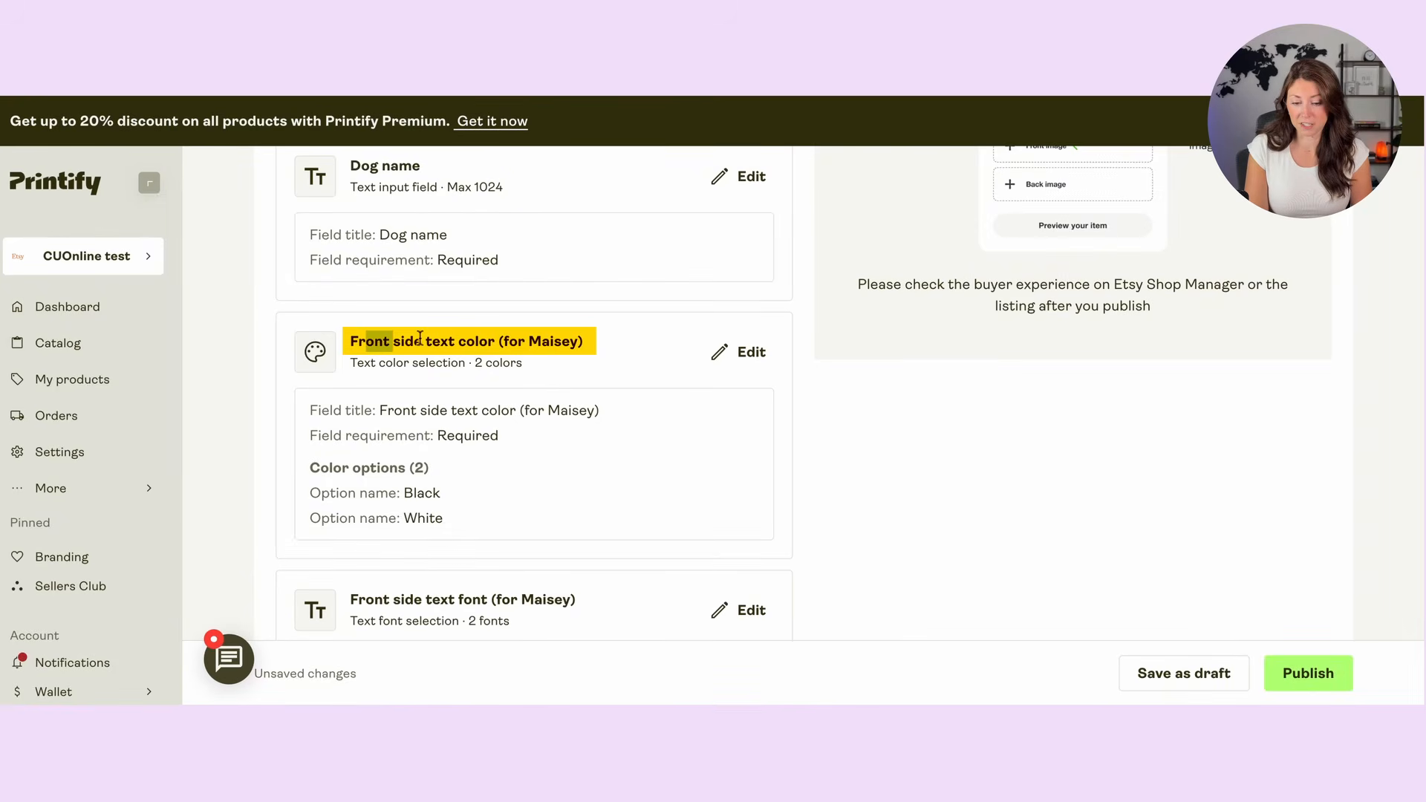
click(748, 364)
click(1049, 565)
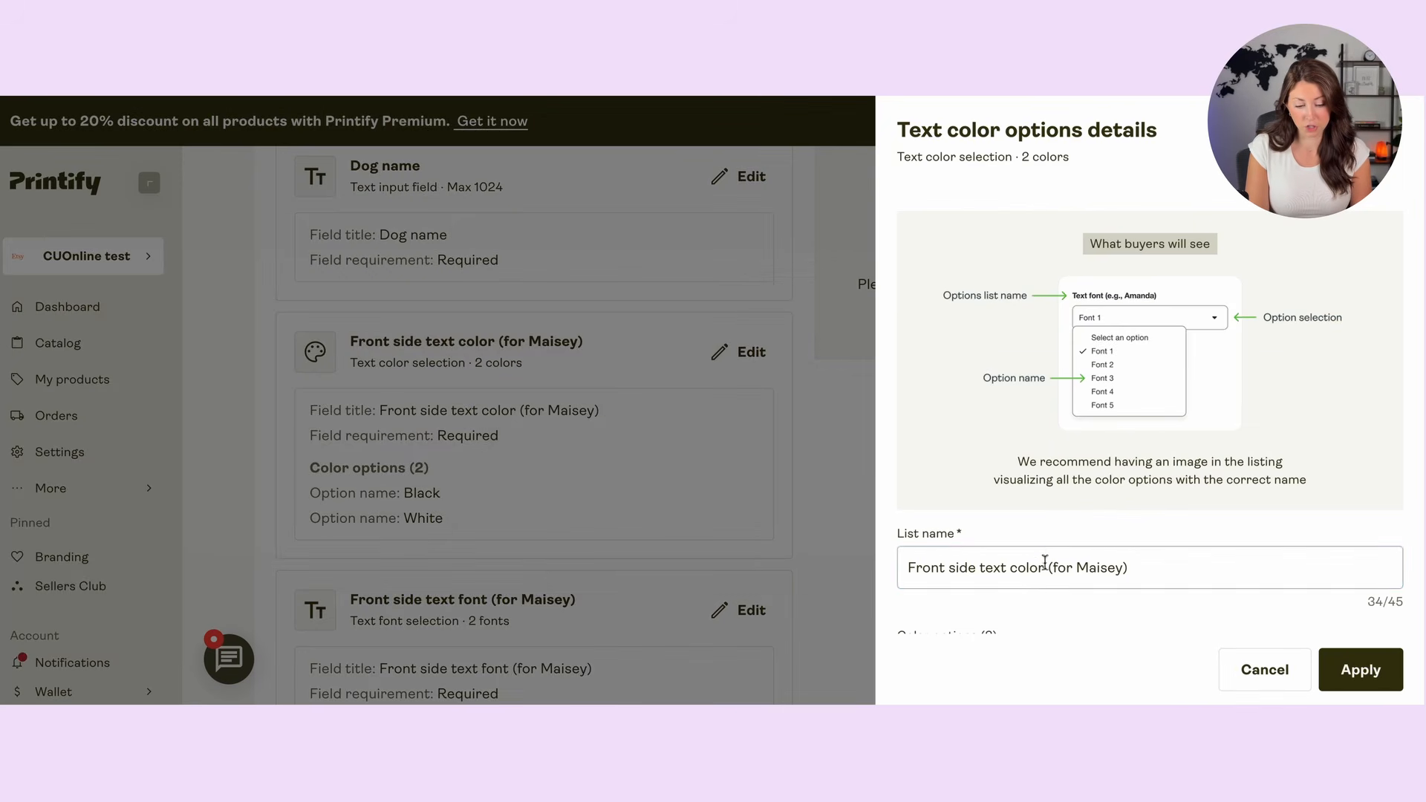
key(ctrl+a)
text(Font color)
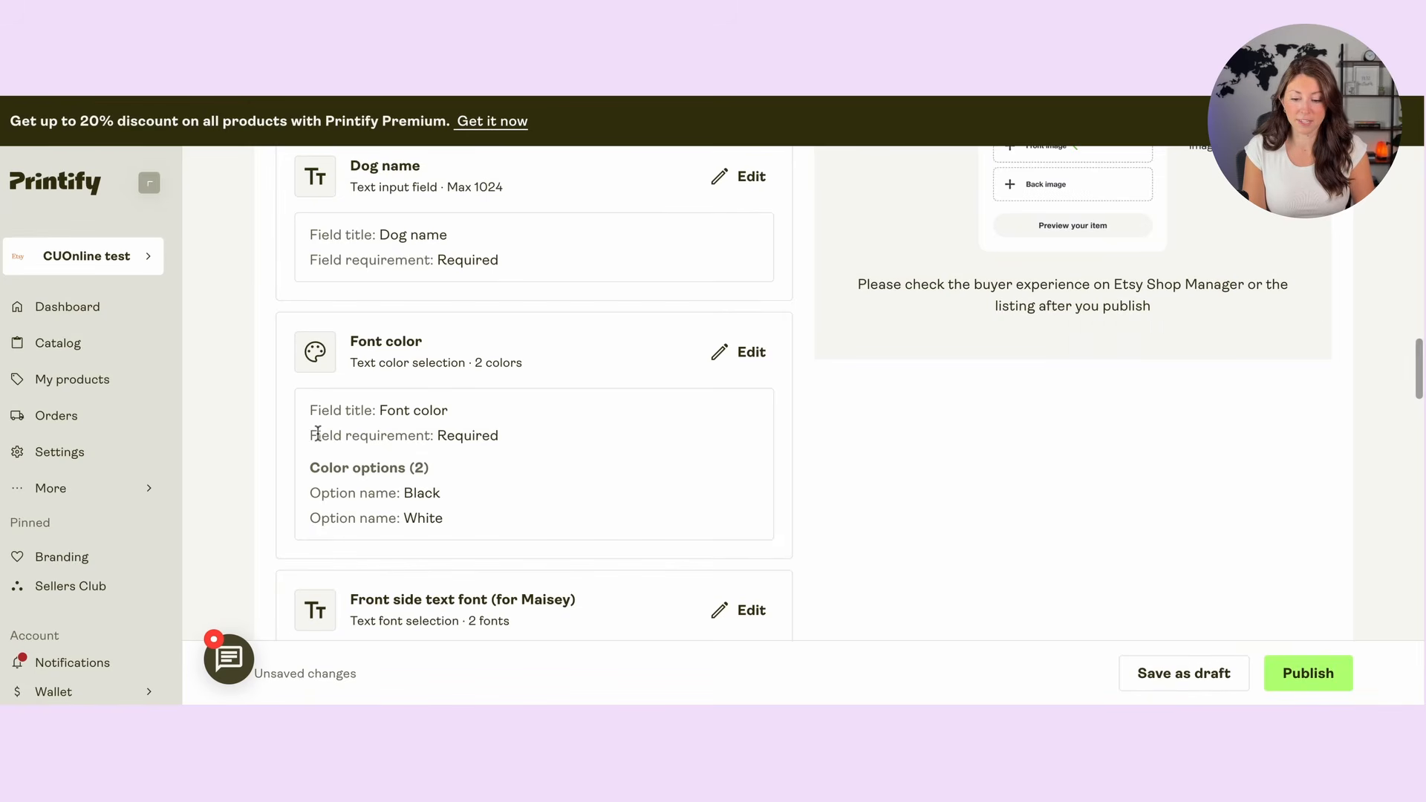
scroll(315, 433, down, 2)
drag(322, 400, 444, 420)
click(483, 408)
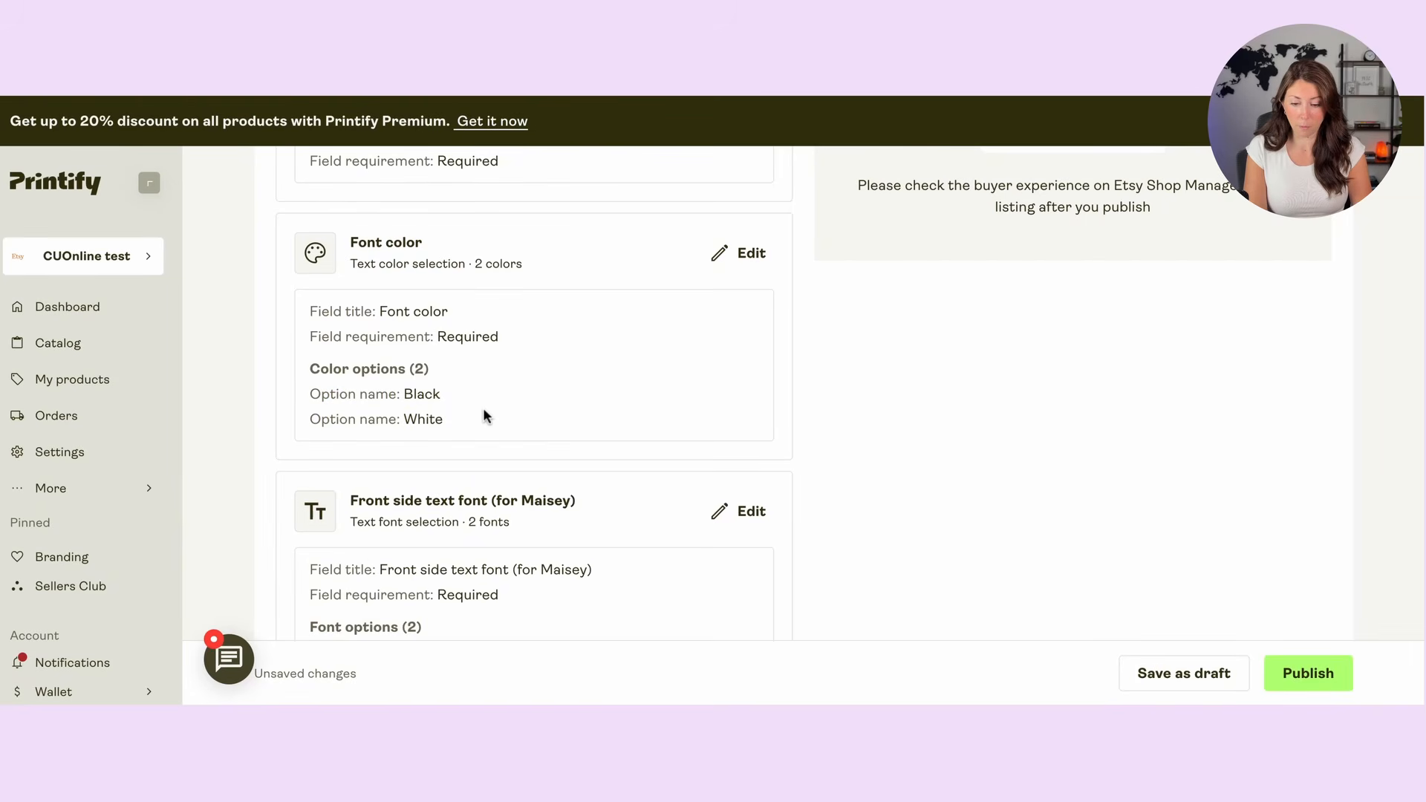
Step: Edit the front side text font details and rename the Font 1 option as "Sans Serif"
scroll(483, 408, down, 3)
drag(299, 466, 453, 487)
click(518, 484)
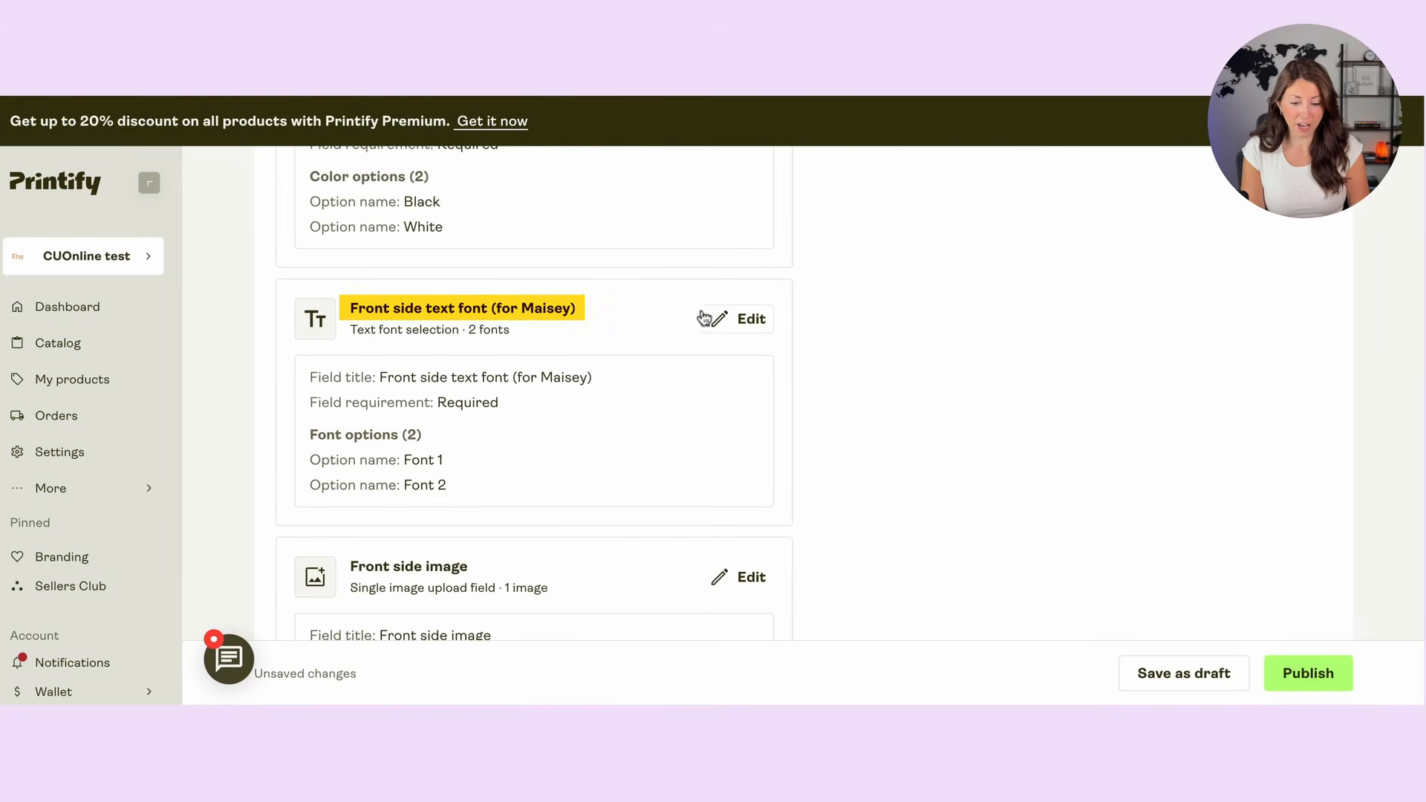
click(739, 320)
scroll(1189, 461, down, 3)
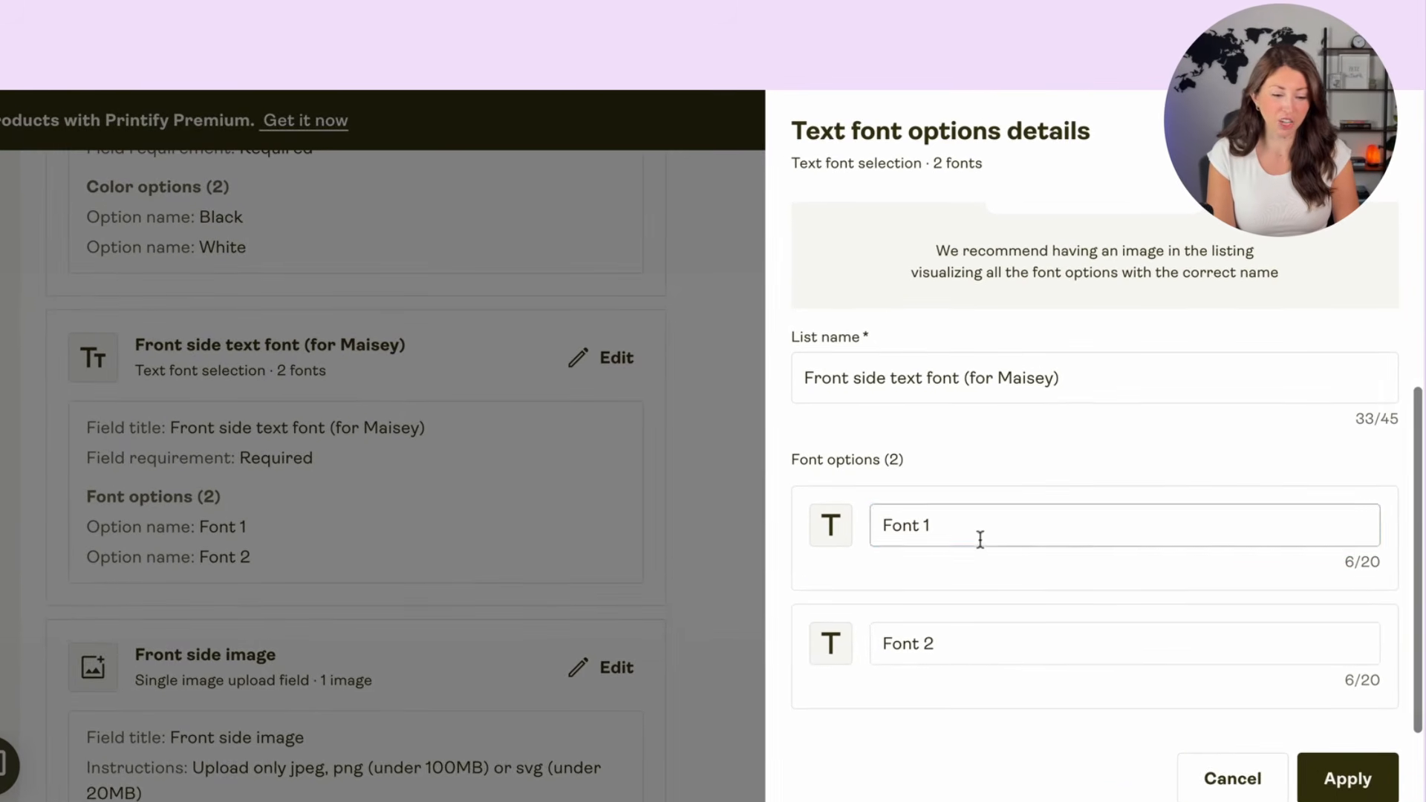
click(958, 520)
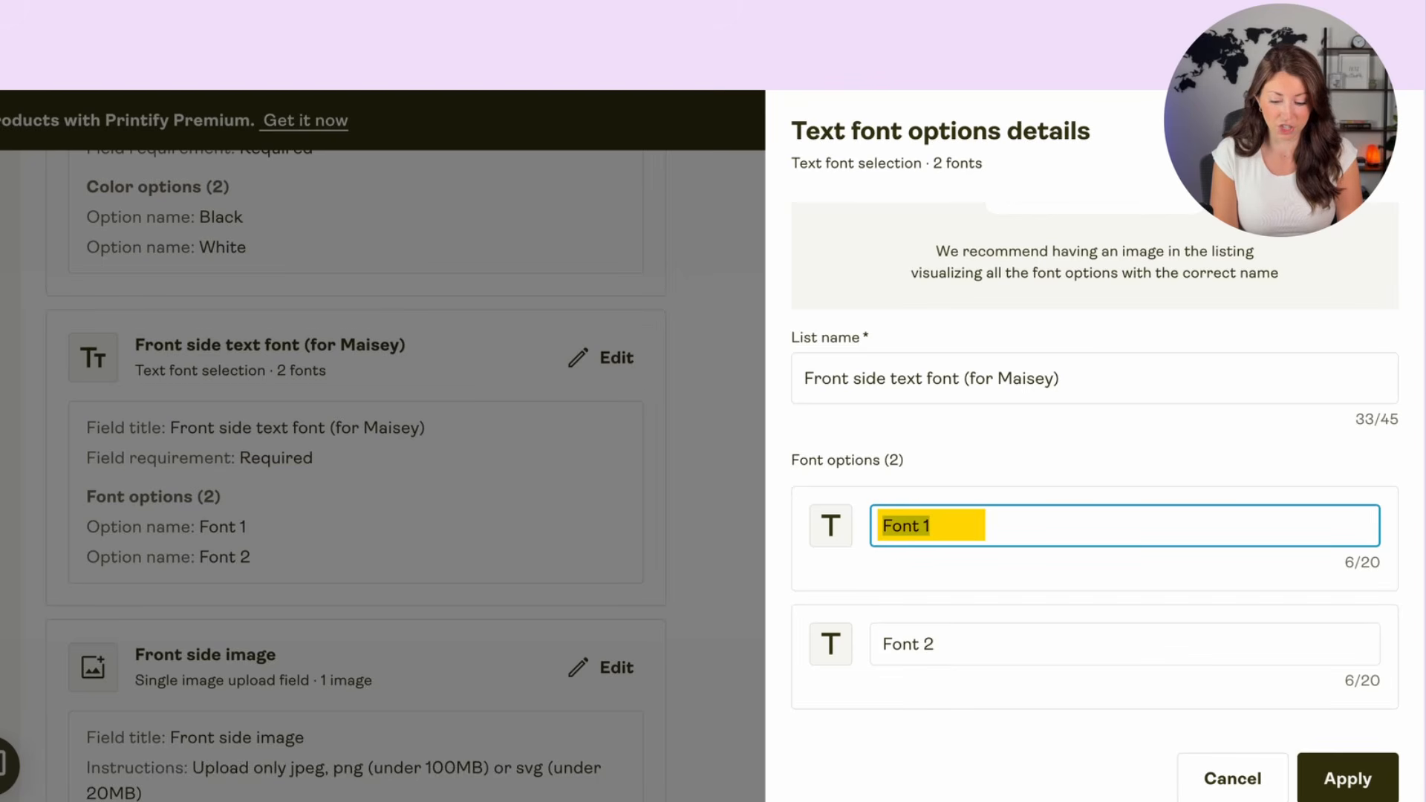
text(Sans Serif)
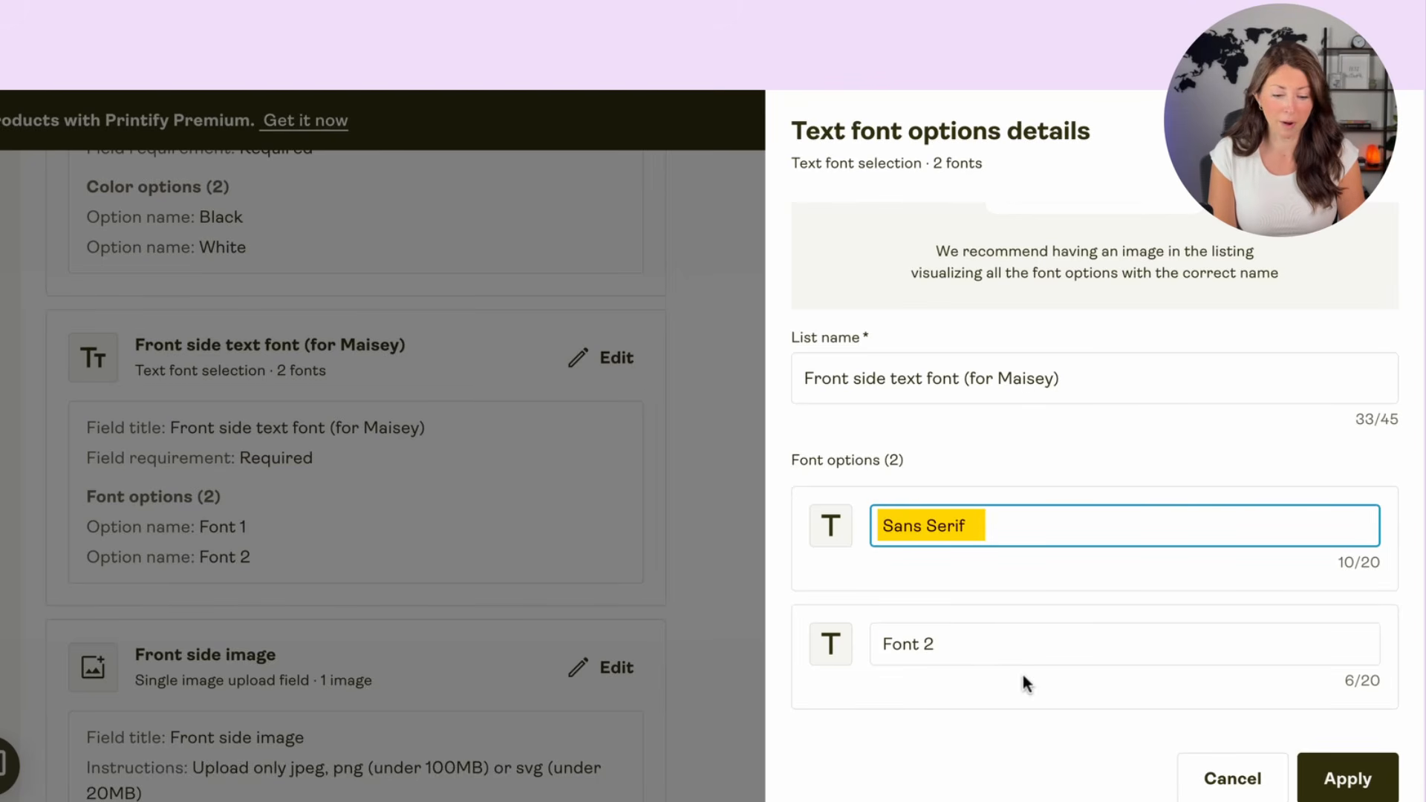
Step: Rename the Font 2 option as "Script", apply the font option changes, and review the personalization fields
click(1006, 643)
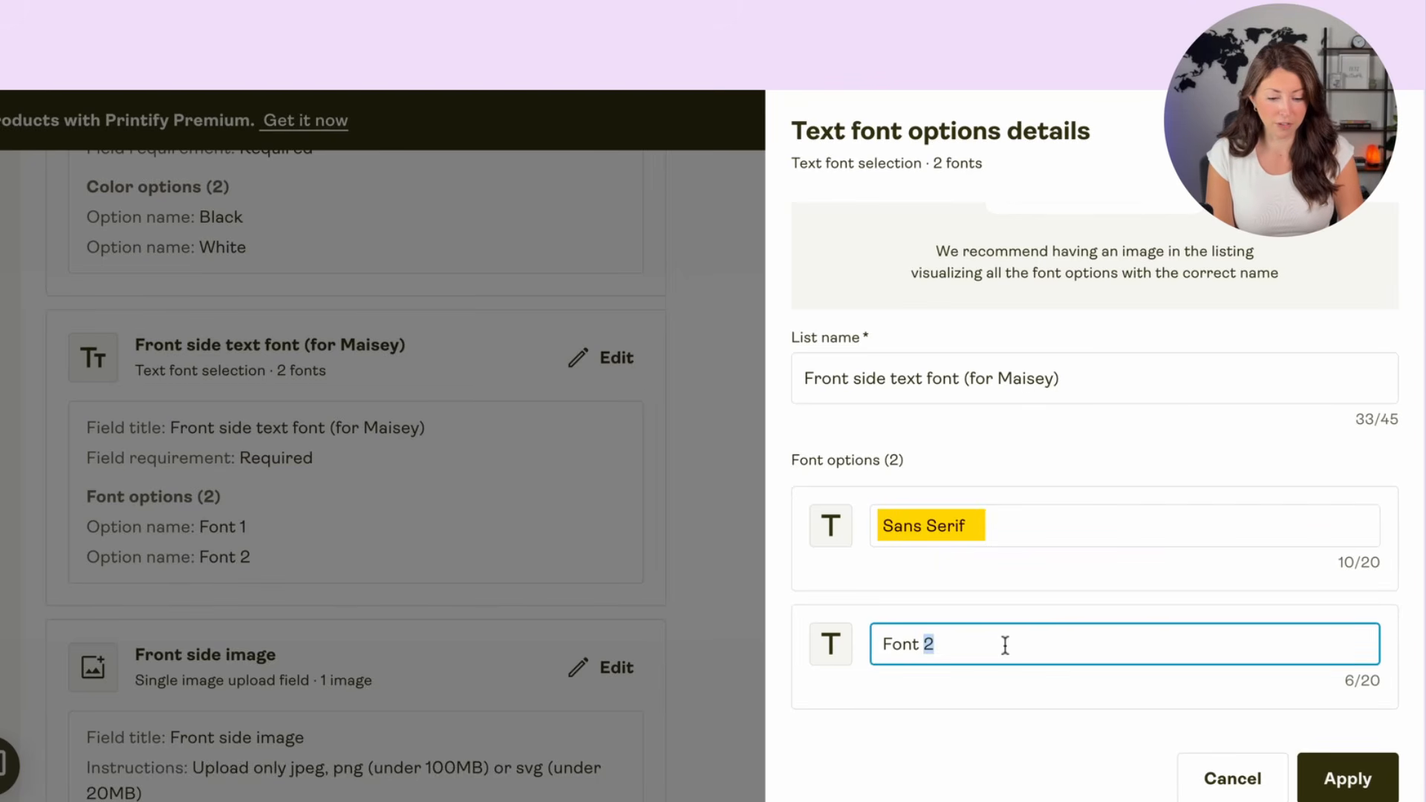
key(ctrl+a)
key(BackSpace)
text(Scr)
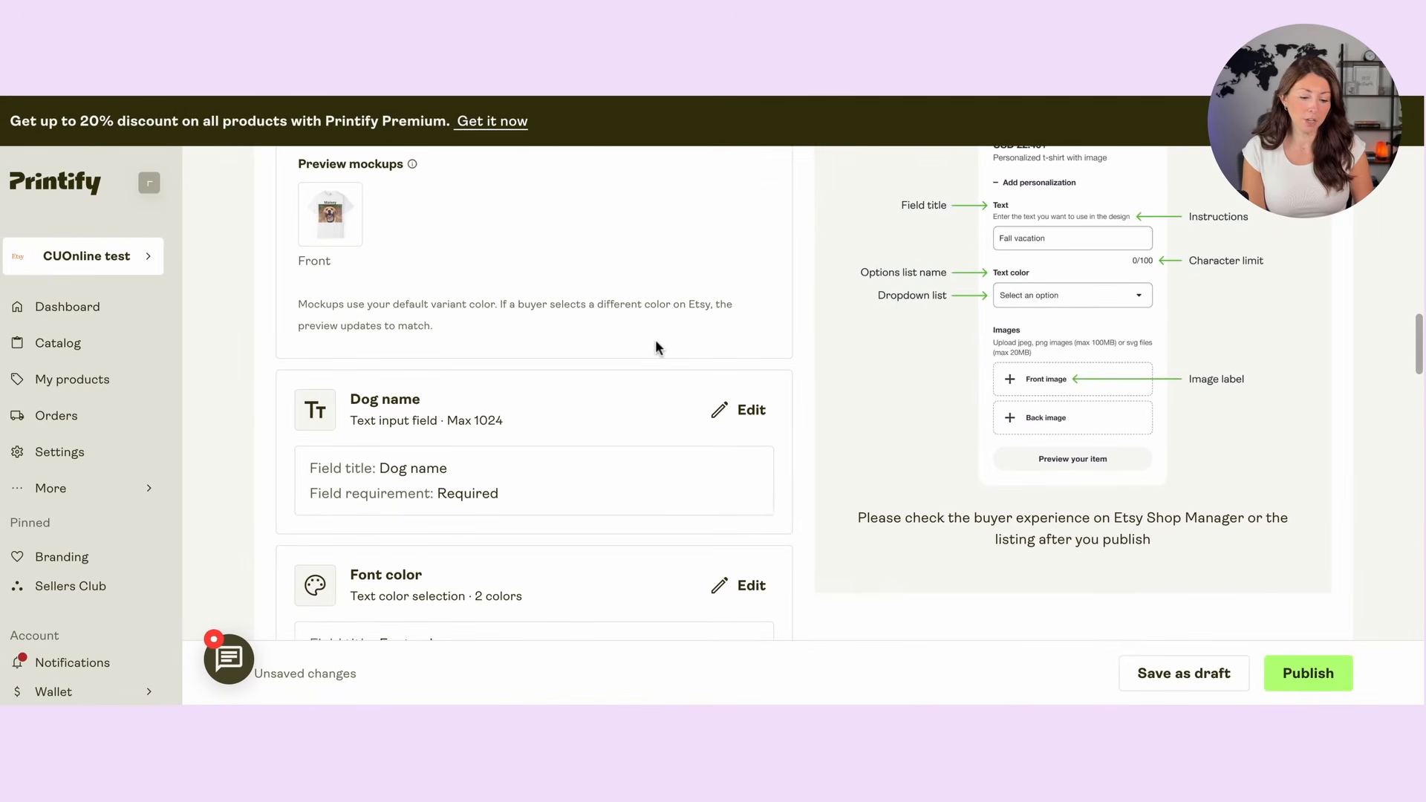
scroll(656, 343, down, 1)
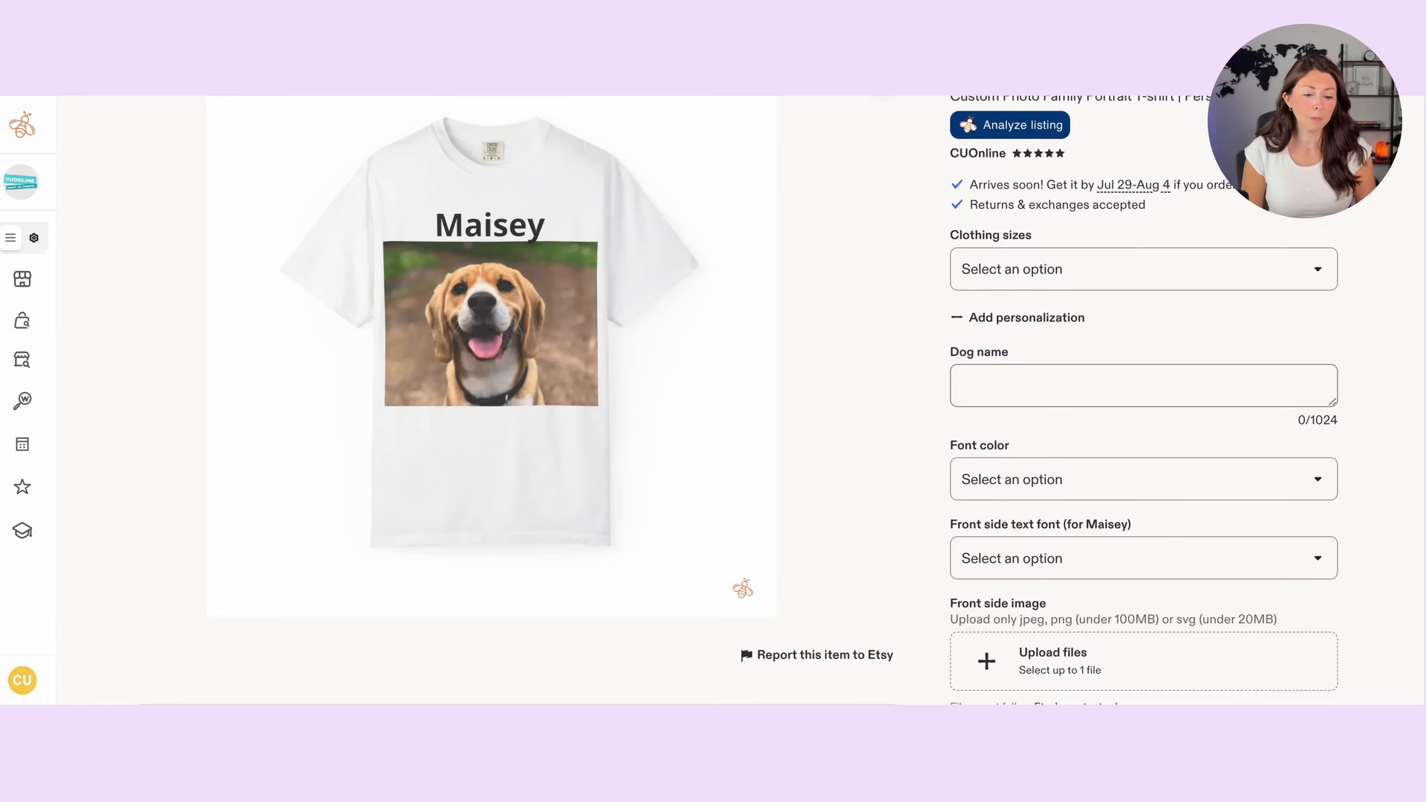
Step: On the published Etsy listing, choose clothing size M and enter "Leo" as the dog name
click(1048, 276)
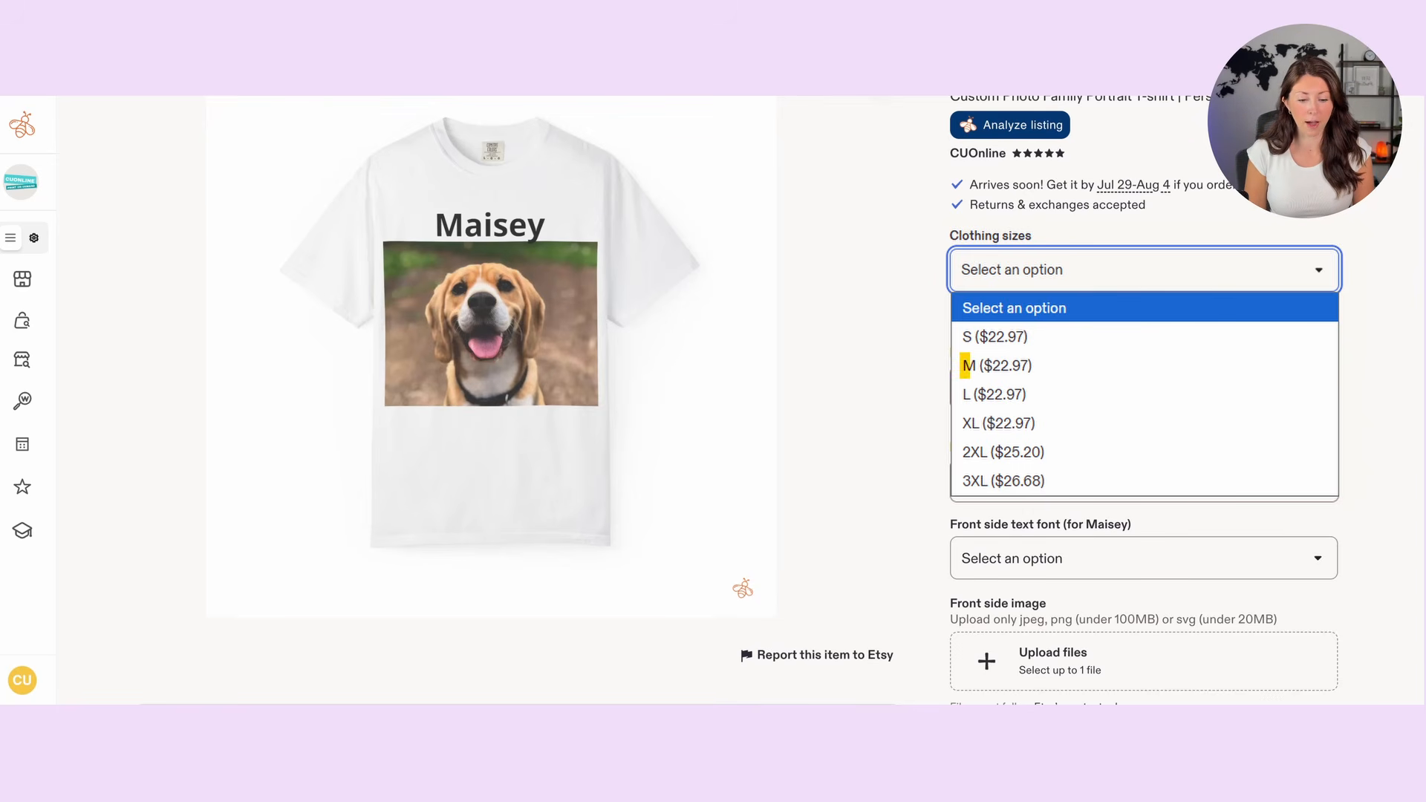
click(1032, 366)
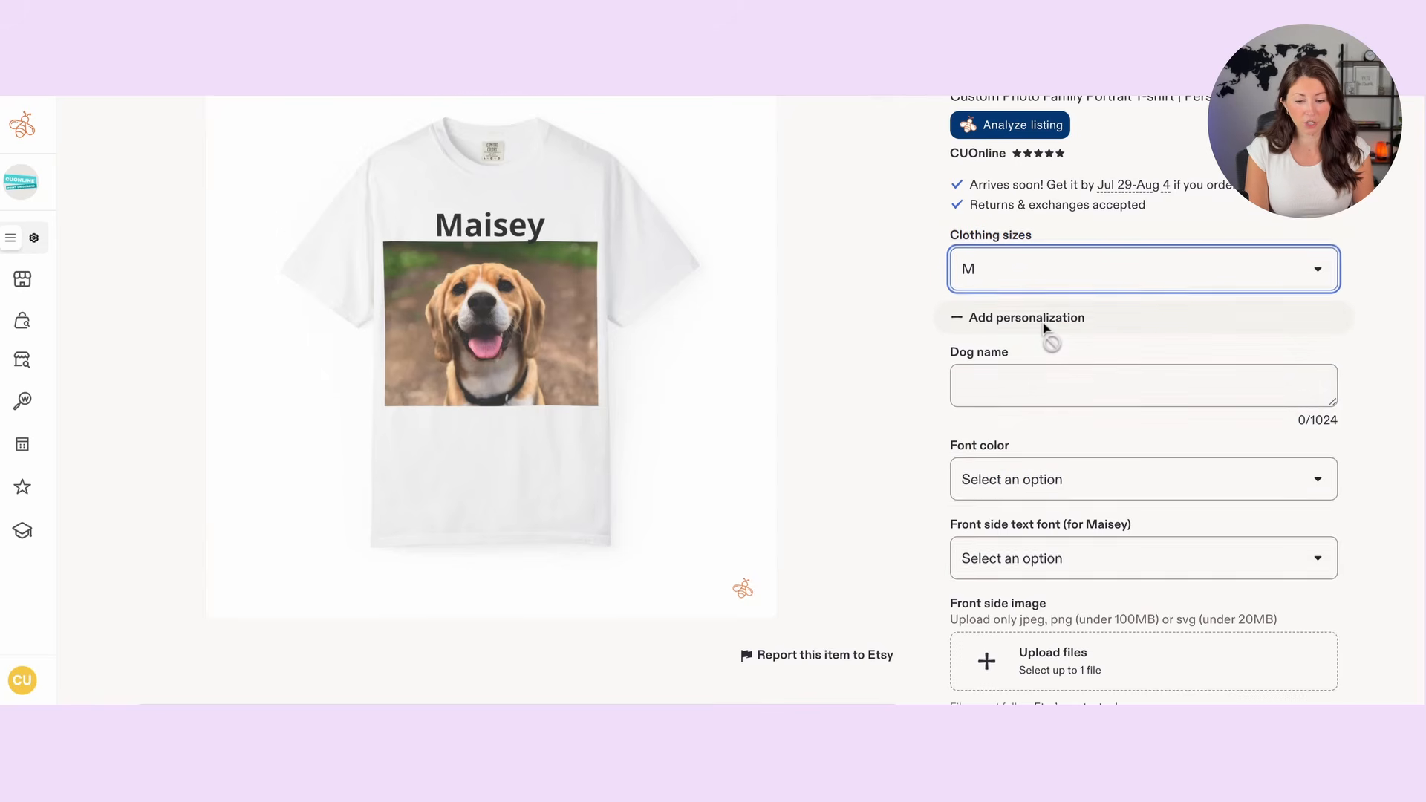
scroll(1036, 333, down, 1)
click(1027, 332)
scroll(1028, 332, up, 2)
scroll(1027, 332, down, 1)
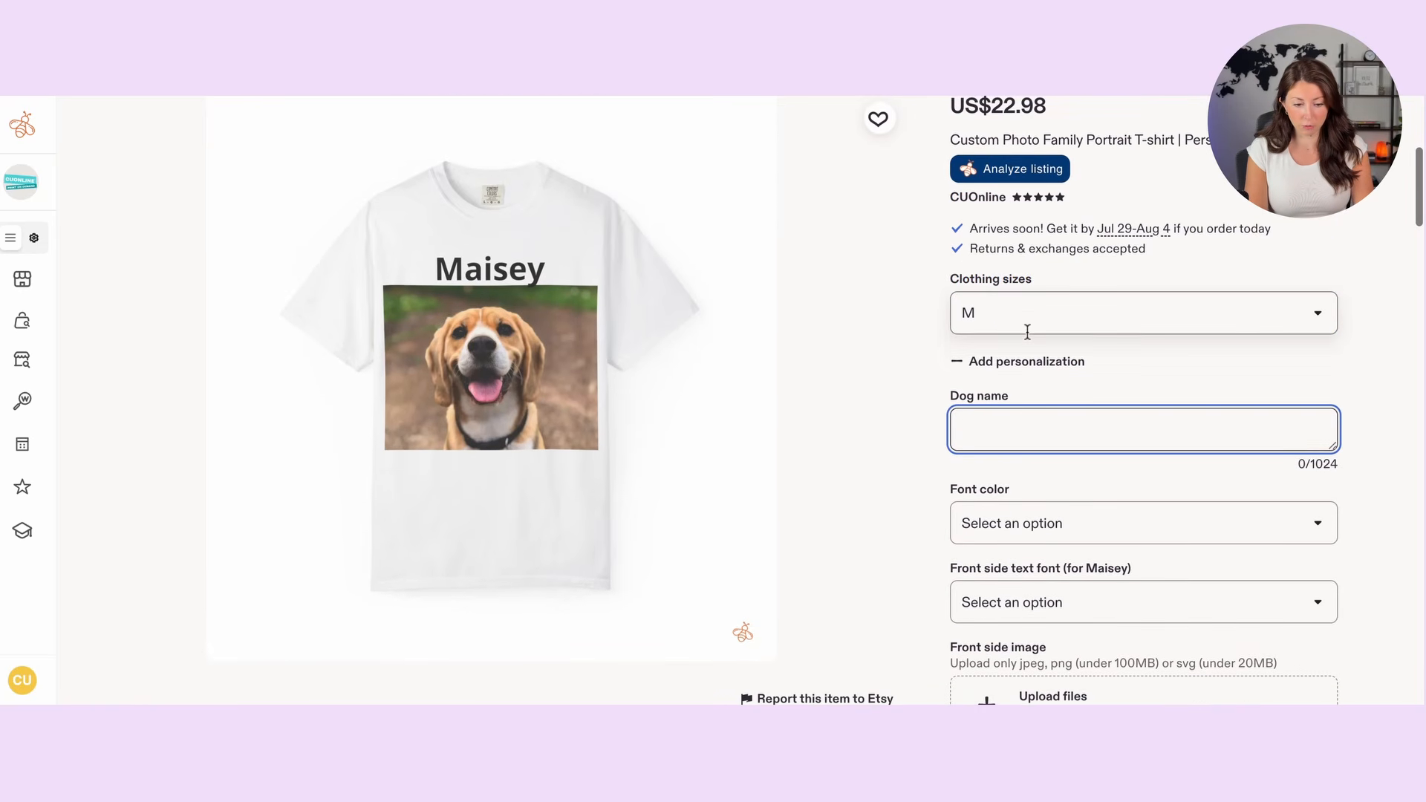
Step: Set the listing's font color to White and its front side text font to Script
click(1067, 520)
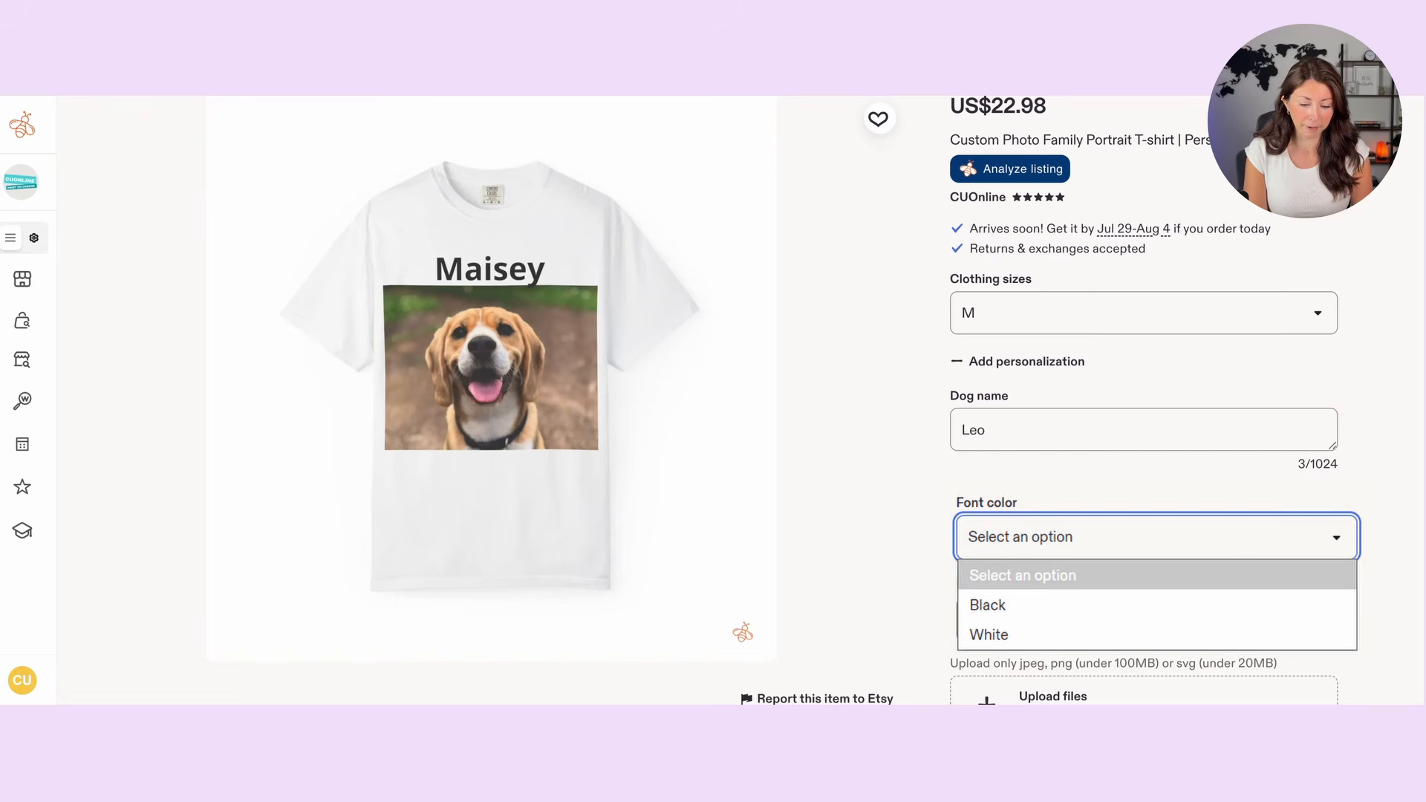
click(989, 635)
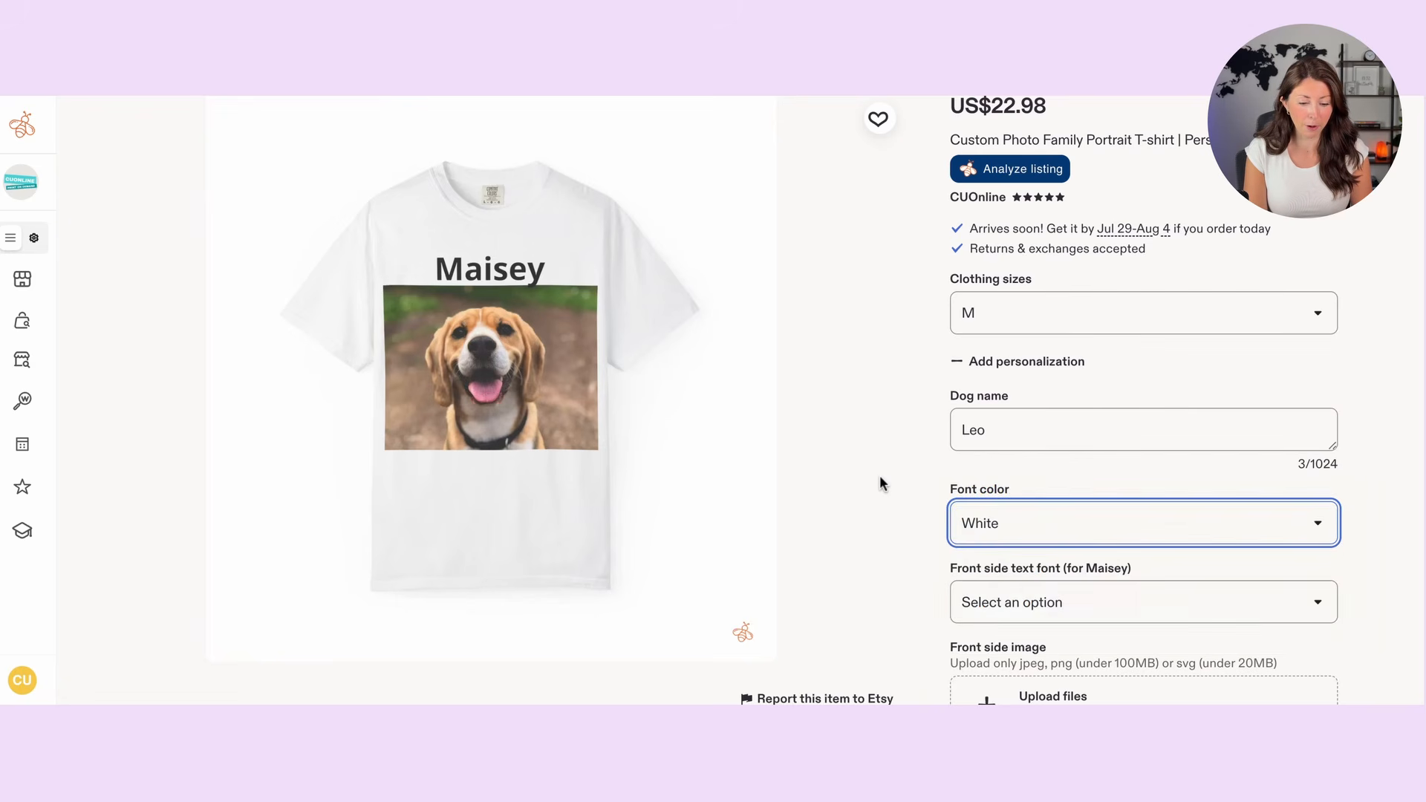
scroll(879, 475, down, 1)
scroll(879, 474, up, 1)
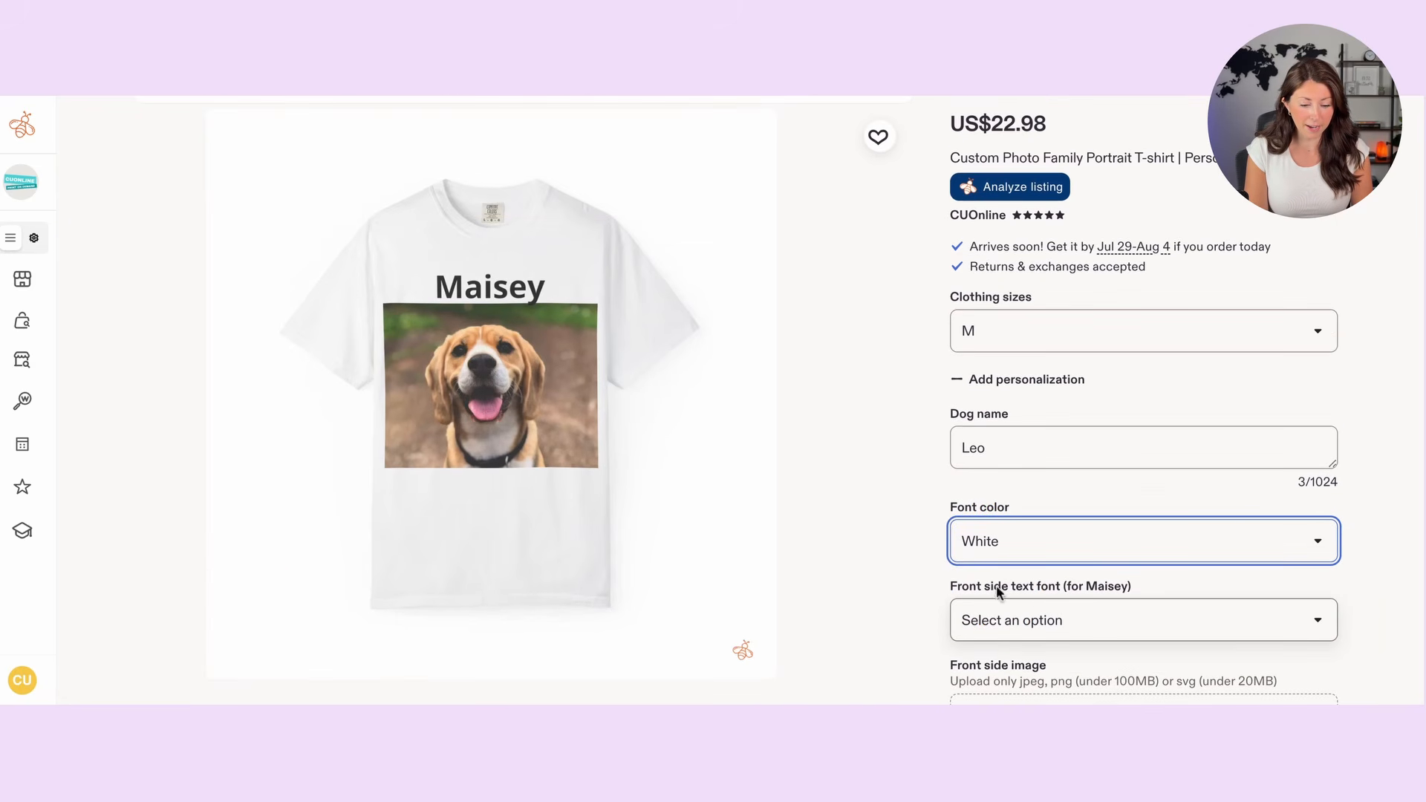
drag(998, 592, 1057, 586)
click(1058, 611)
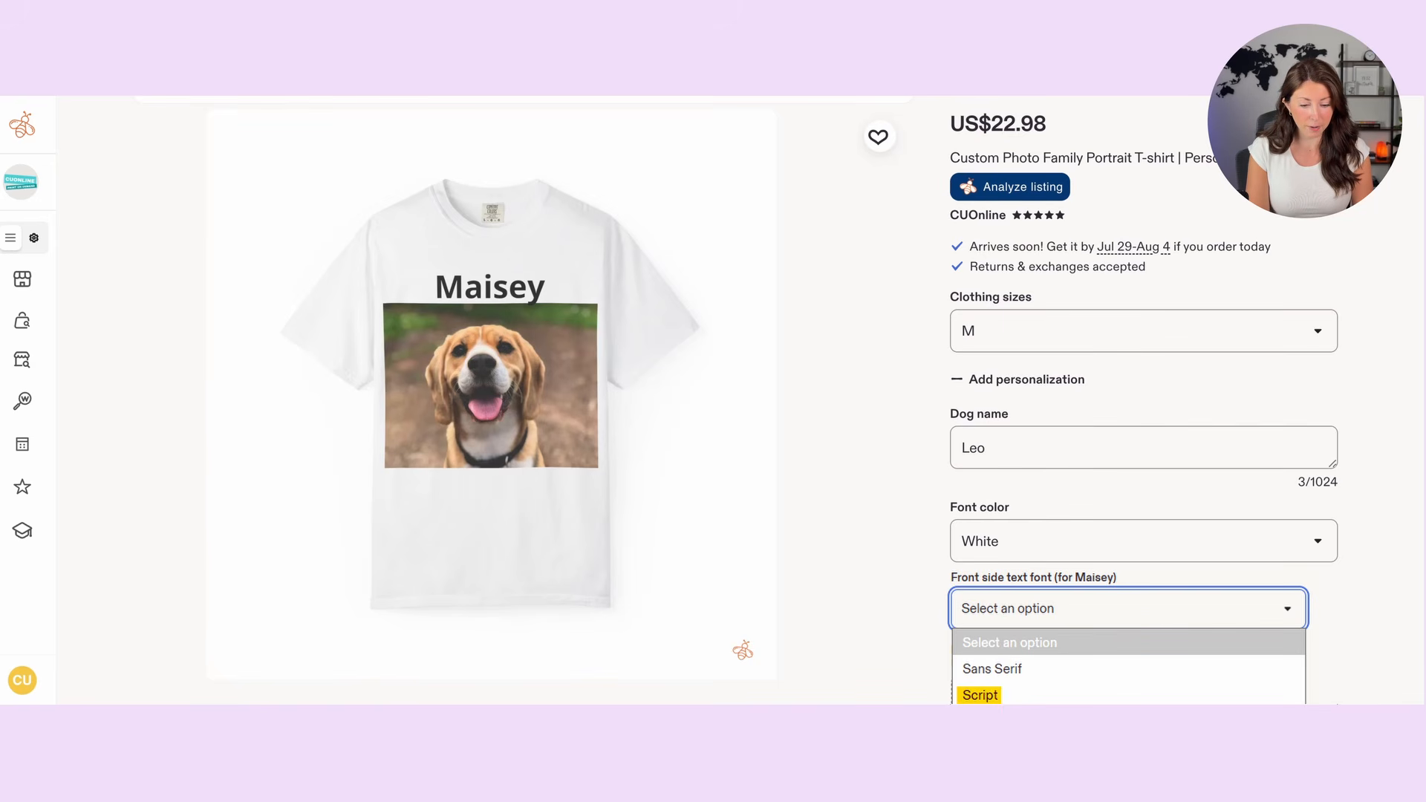
click(980, 695)
scroll(1067, 526, down, 3)
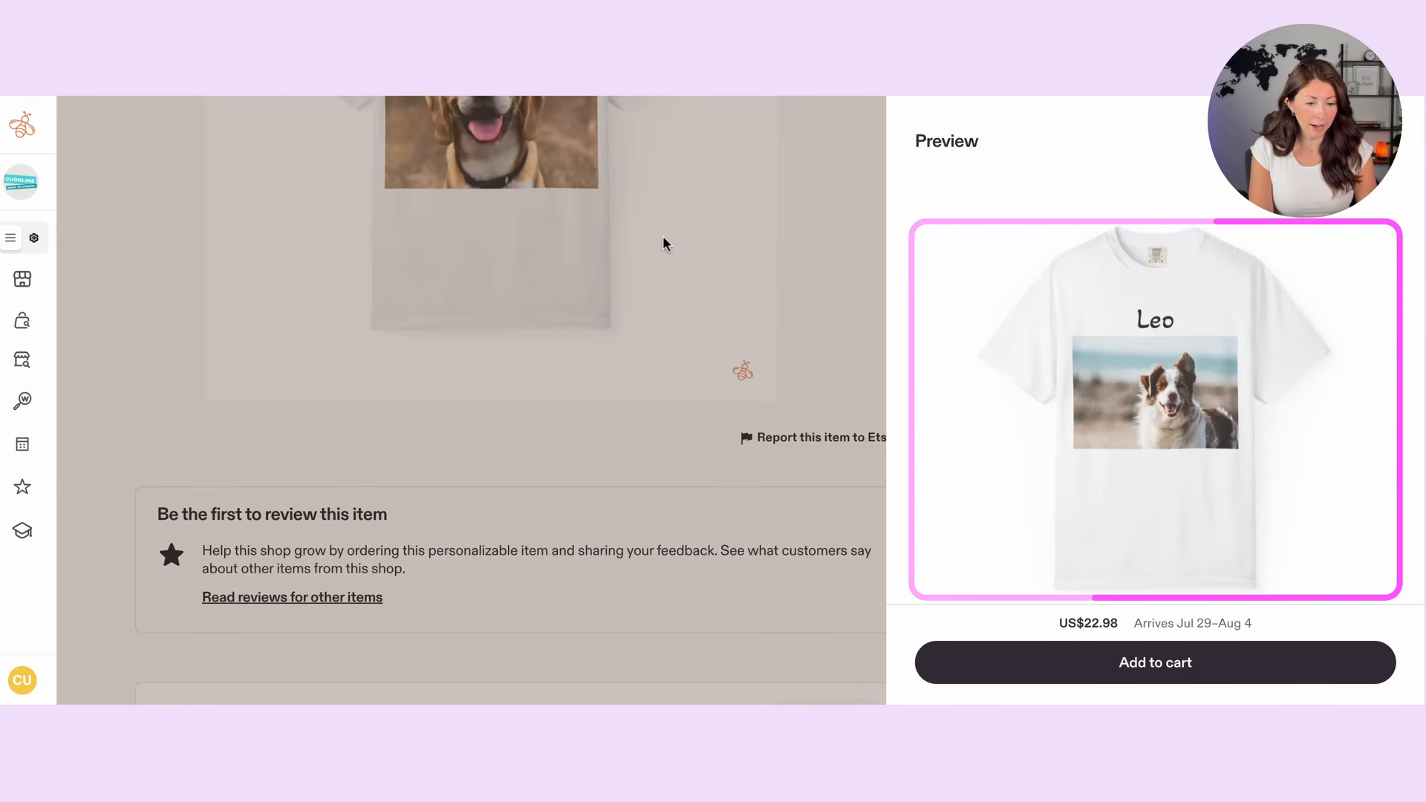
Step: Close the open item preview, then preview the personalized shirt again and inspect the mockup
click(1382, 141)
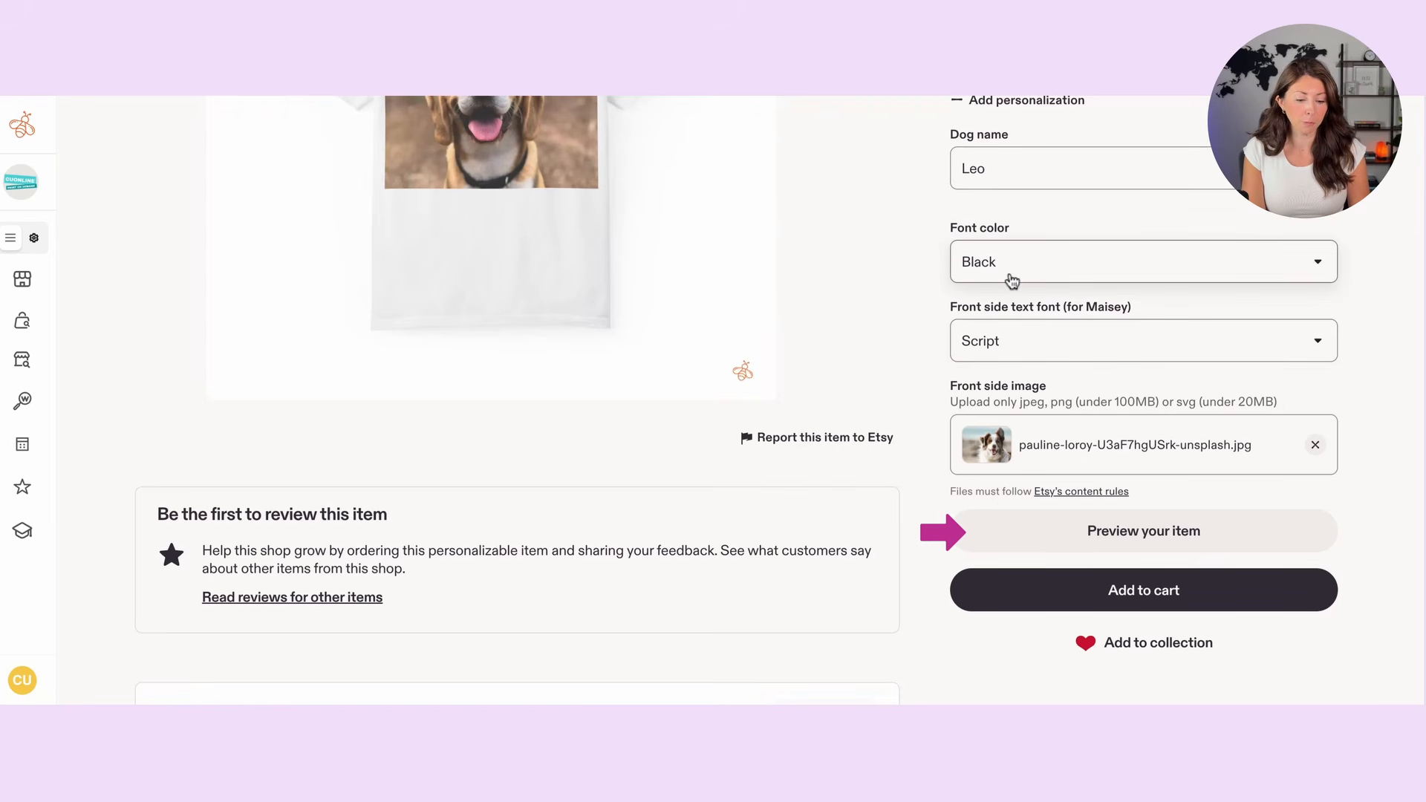
click(1068, 532)
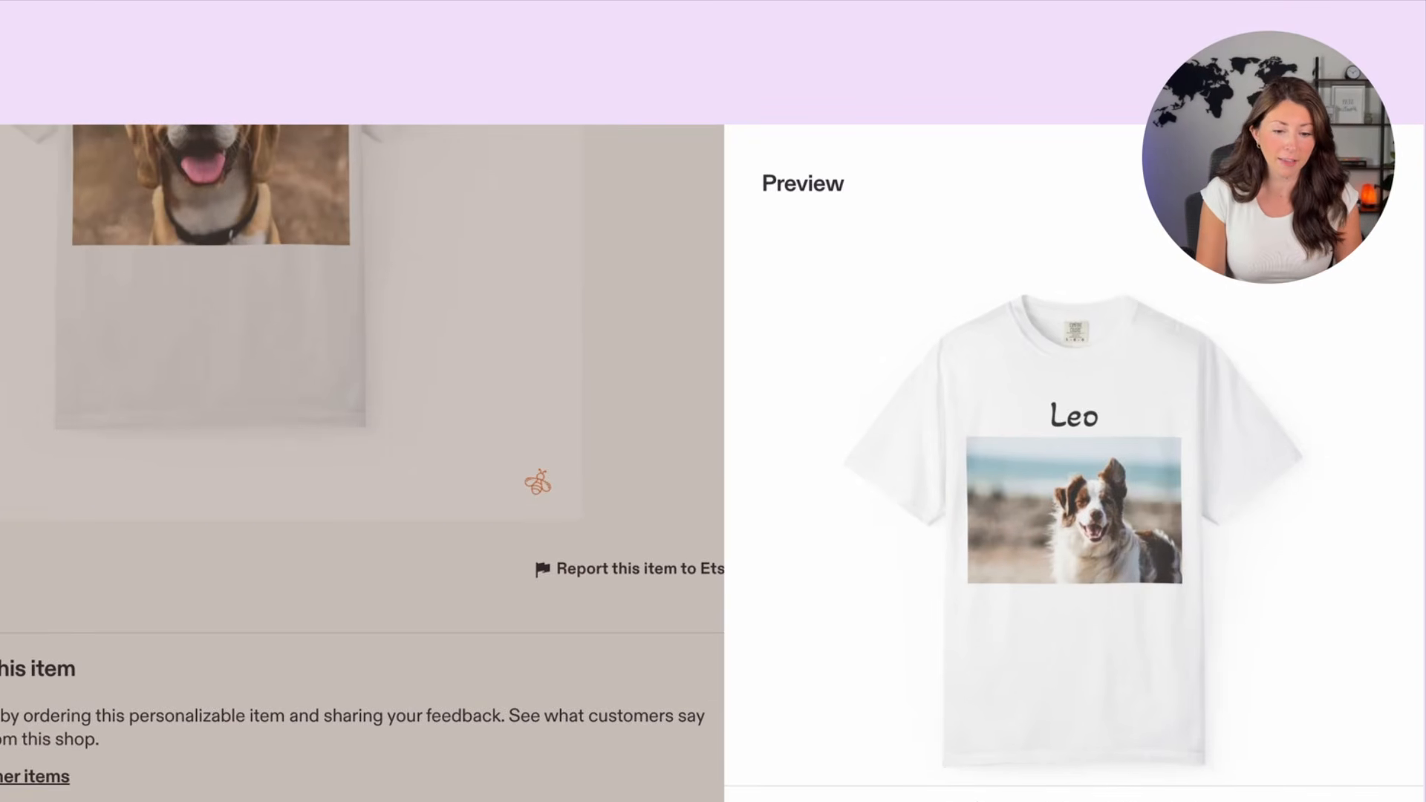
scroll(1063, 362, down, 1)
scroll(1063, 363, up, 1)
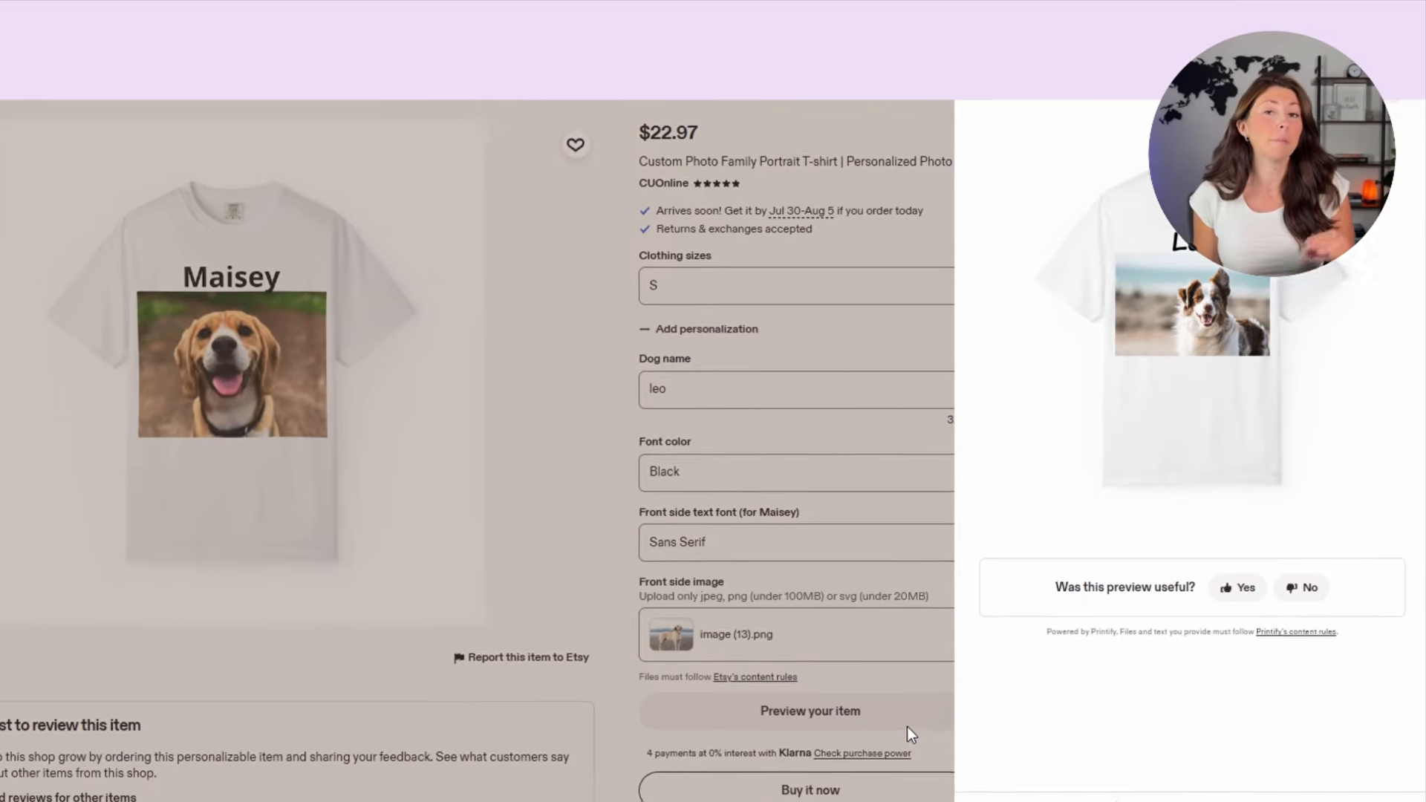
click(1241, 700)
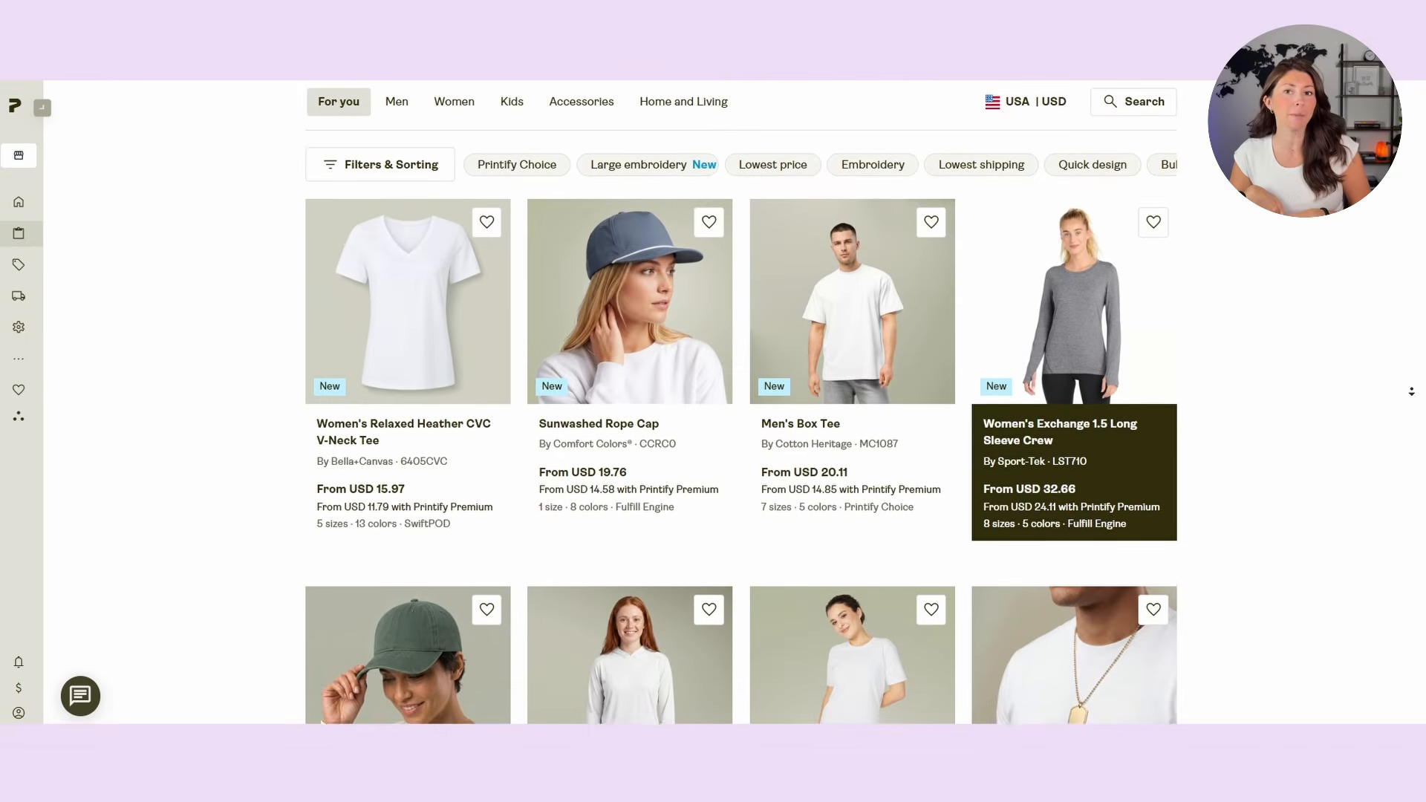
Step: Switch to the Printify catalog and browse the New and Early Access items in the For you section
scroll(1411, 391, down, 2)
scroll(1411, 392, down, 3)
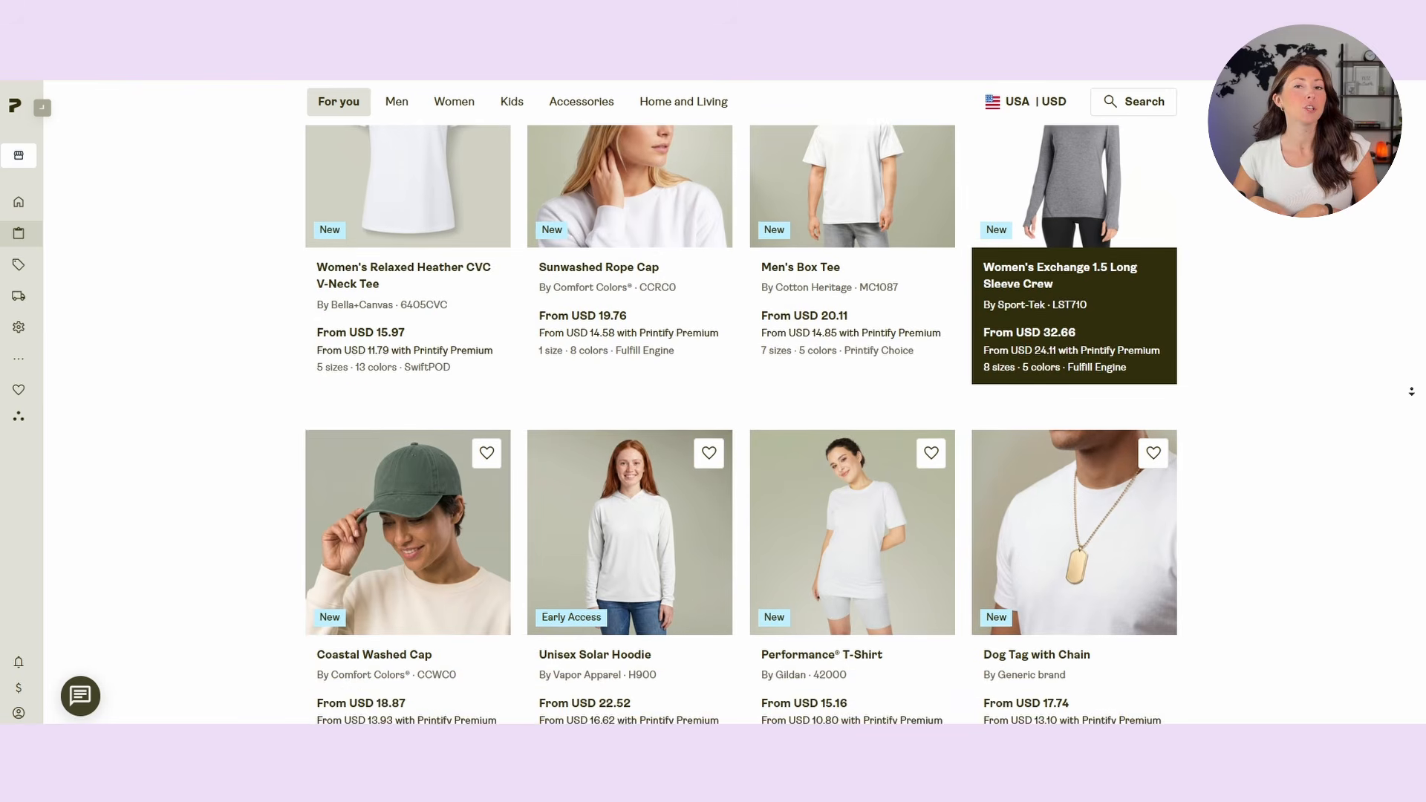
scroll(1411, 391, down, 3)
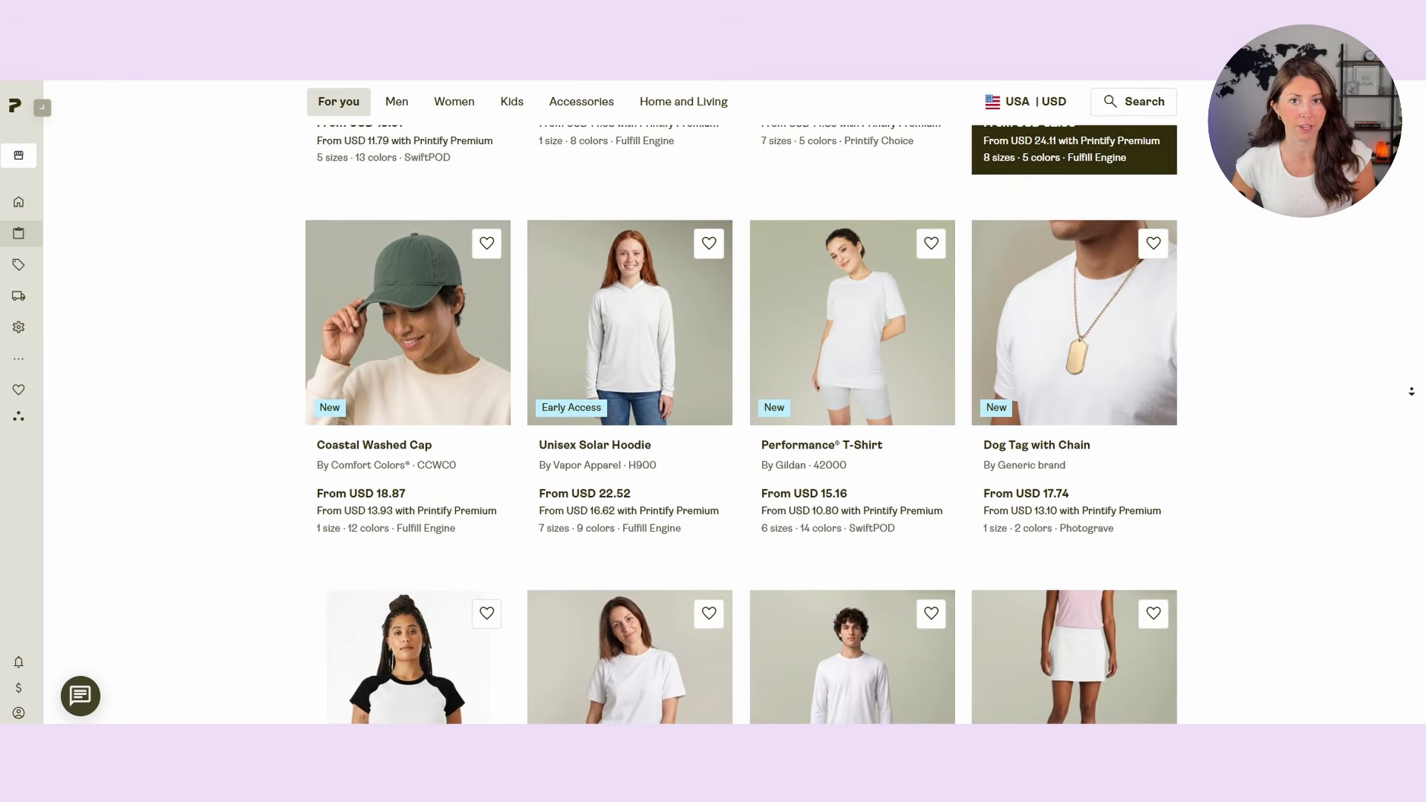
scroll(1411, 392, down, 3)
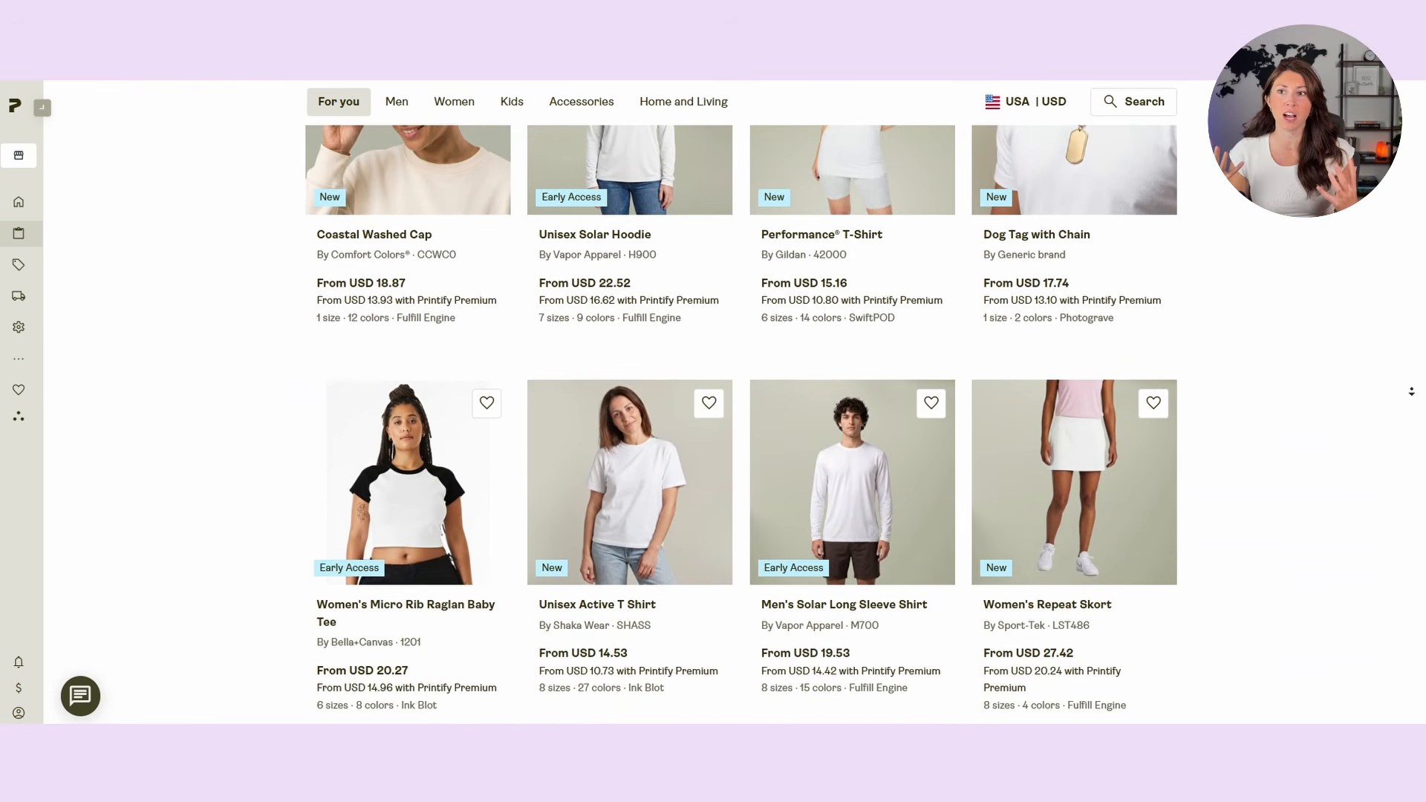
scroll(1411, 392, down, 3)
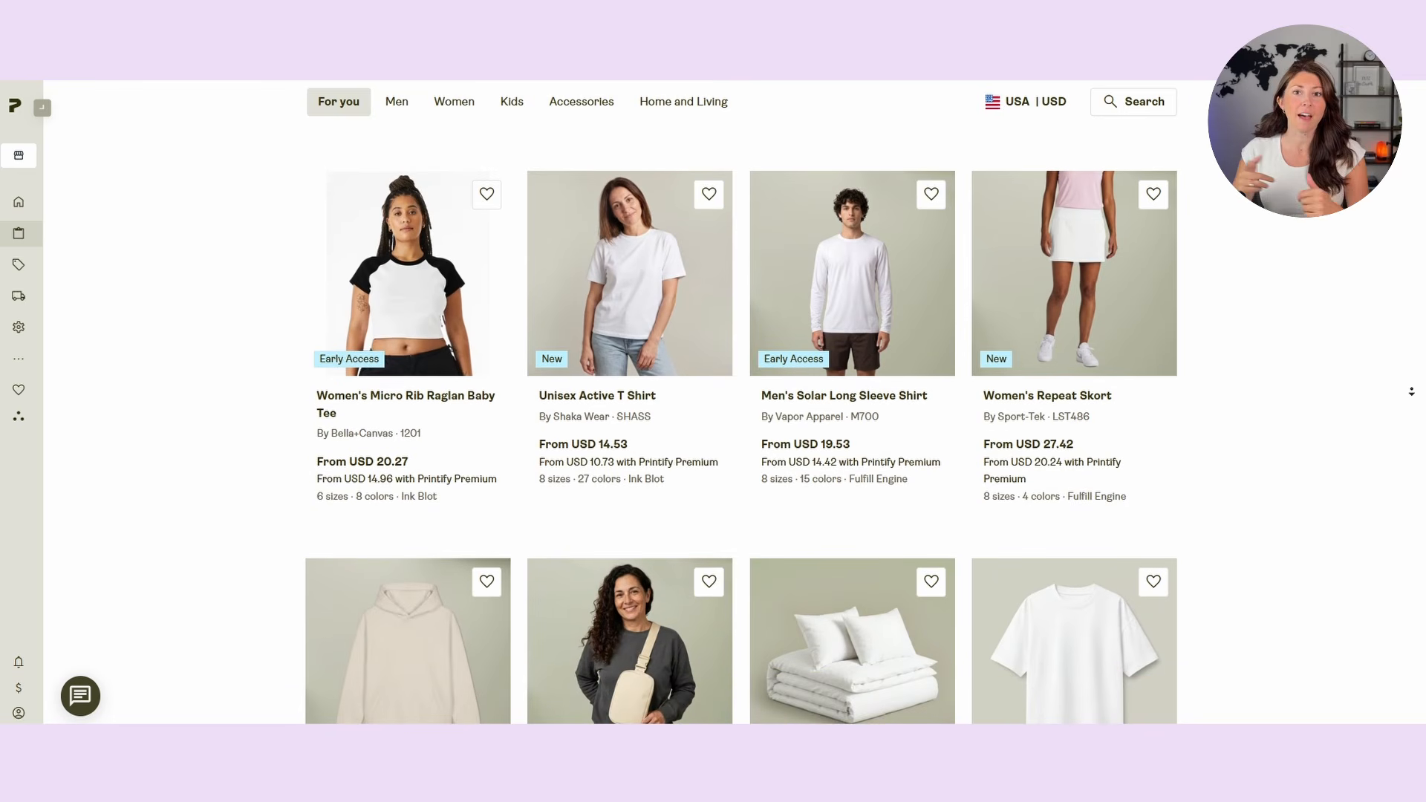
scroll(1411, 392, down, 3)
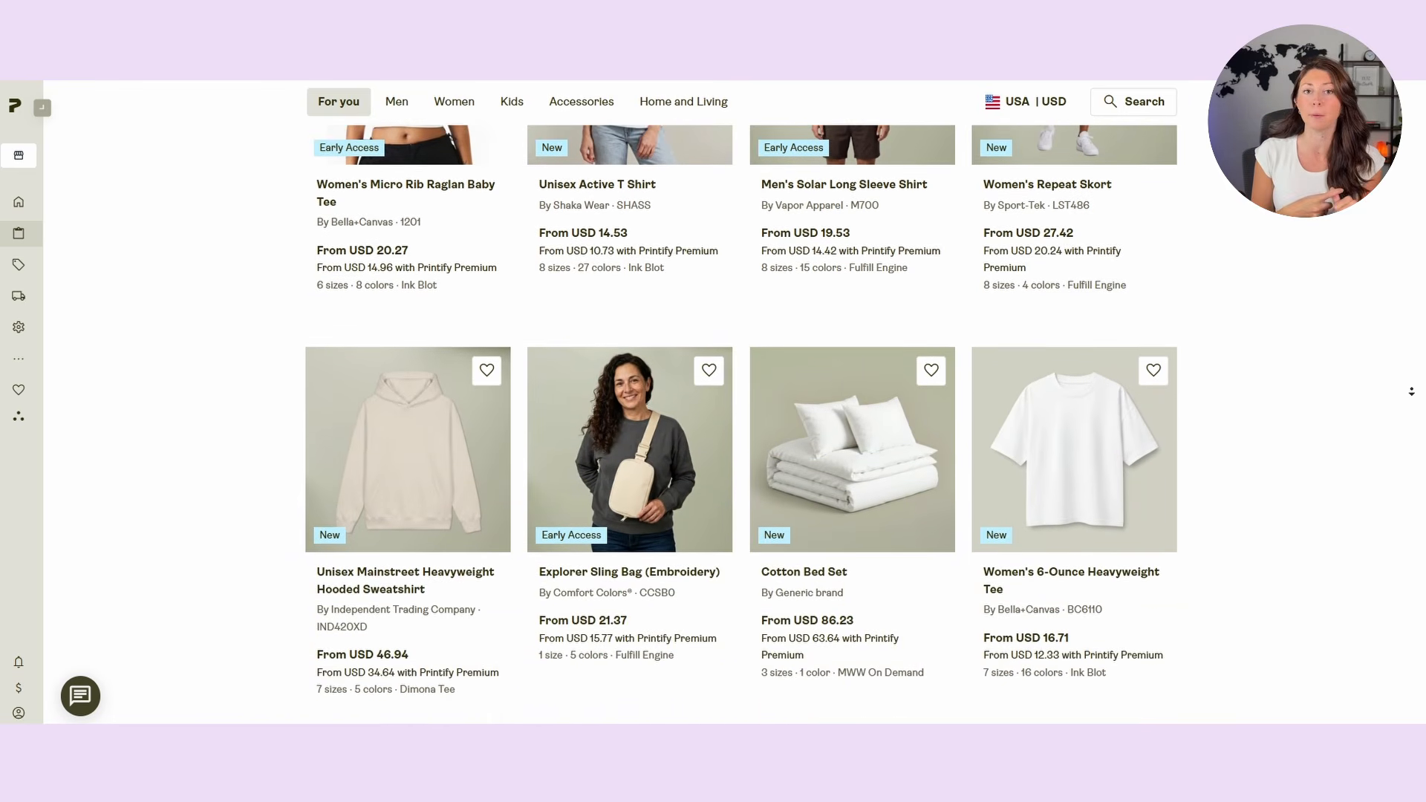
scroll(1411, 391, down, 3)
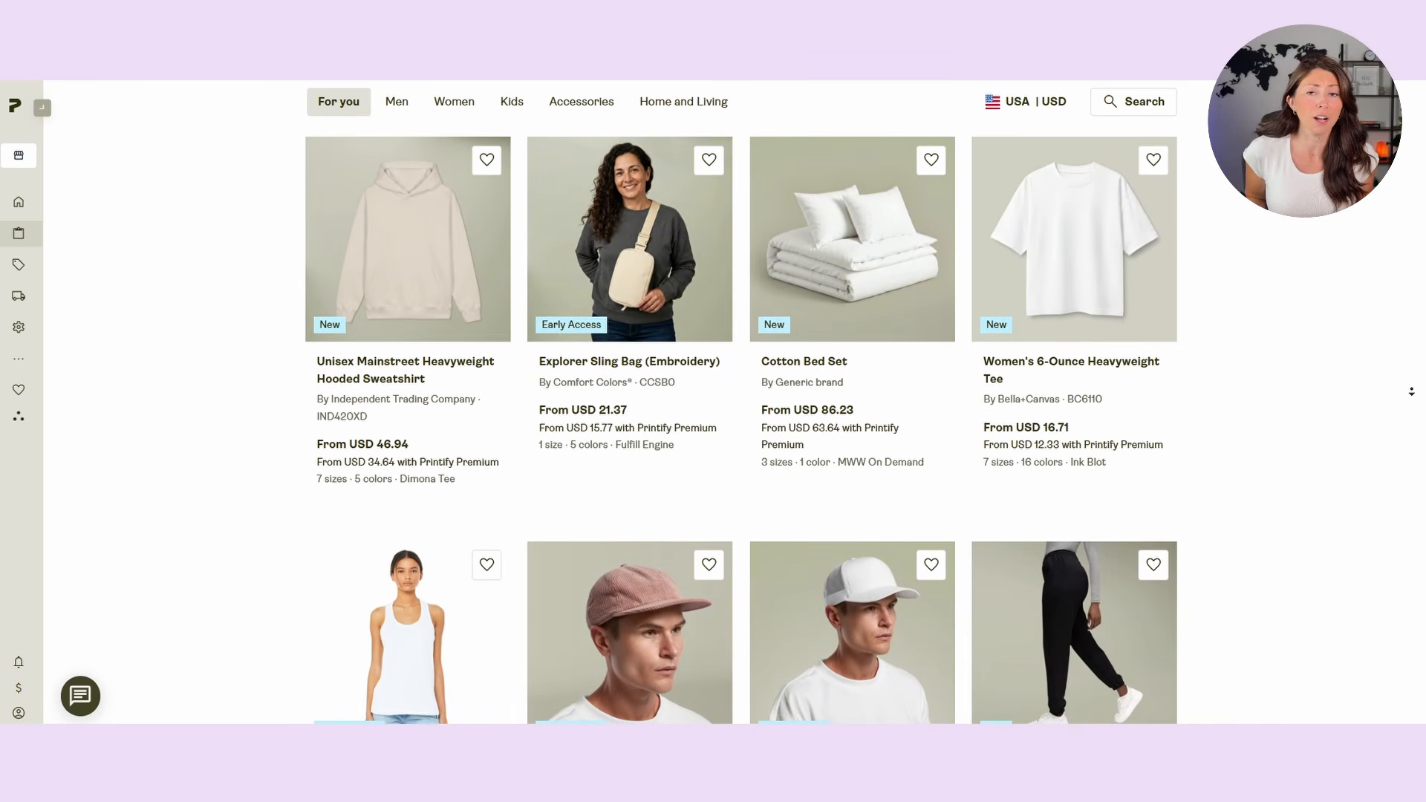
scroll(1411, 392, down, 3)
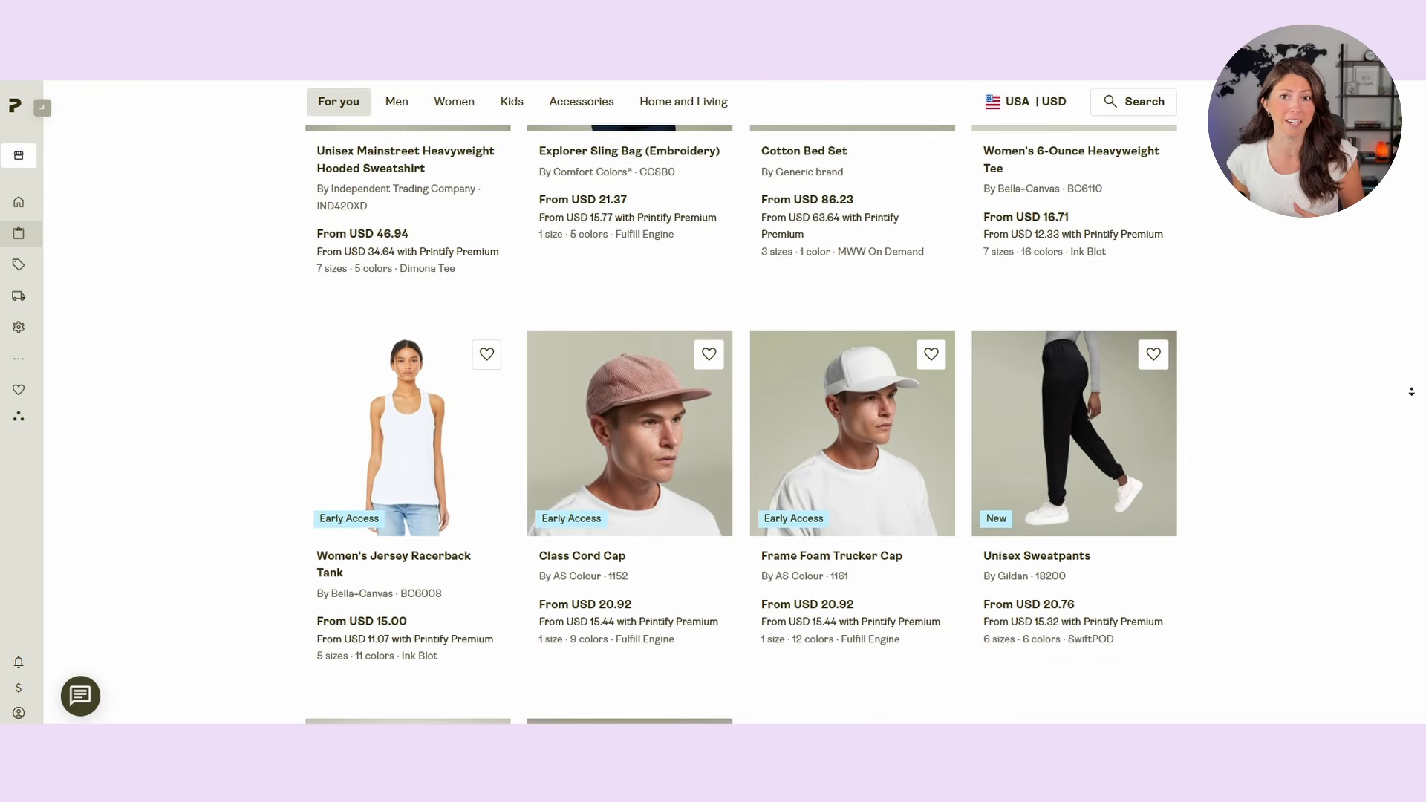
scroll(1411, 391, down, 1)
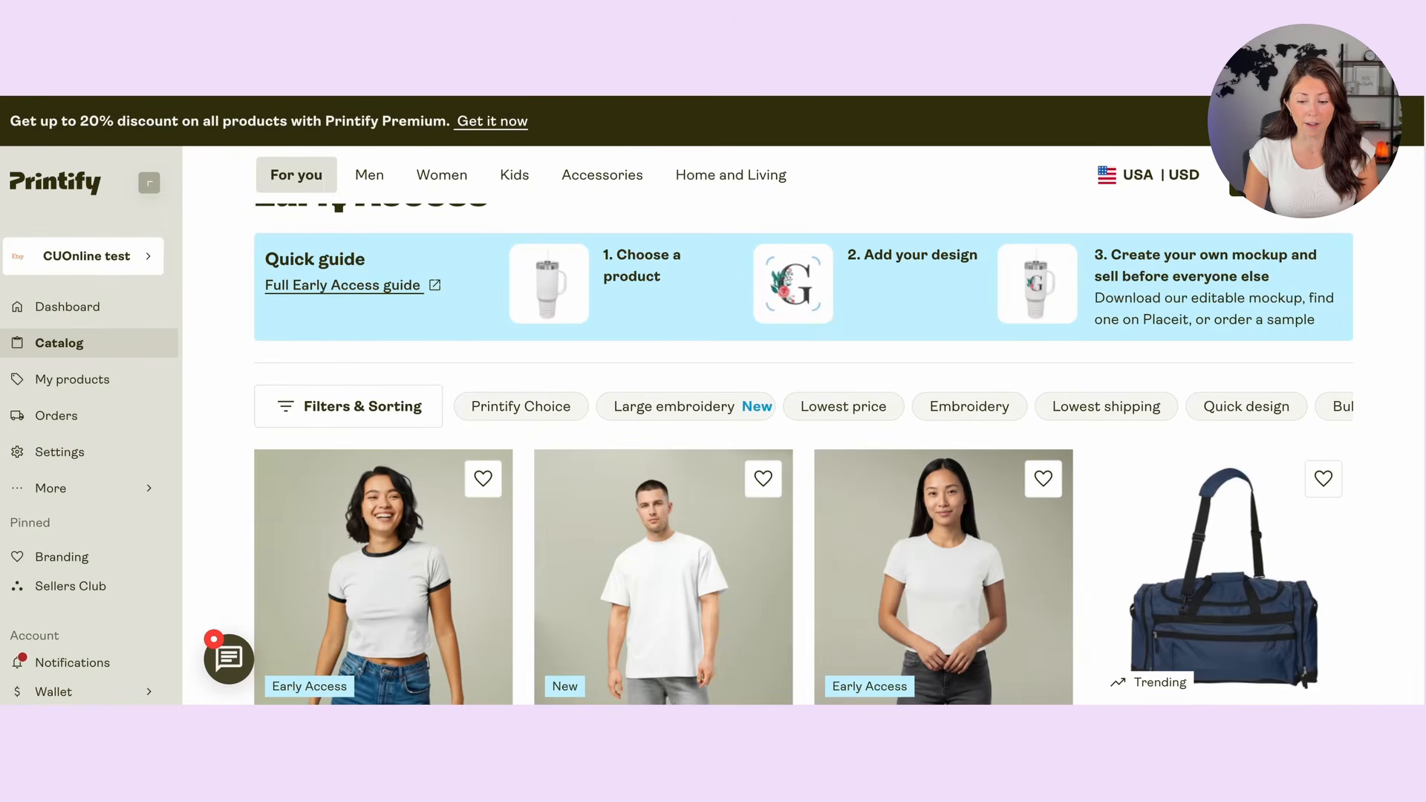
Step: Examine the products listed in the catalog's Early Access section, including the tumblers, bags, caps and blankets
scroll(638, 272, down, 5)
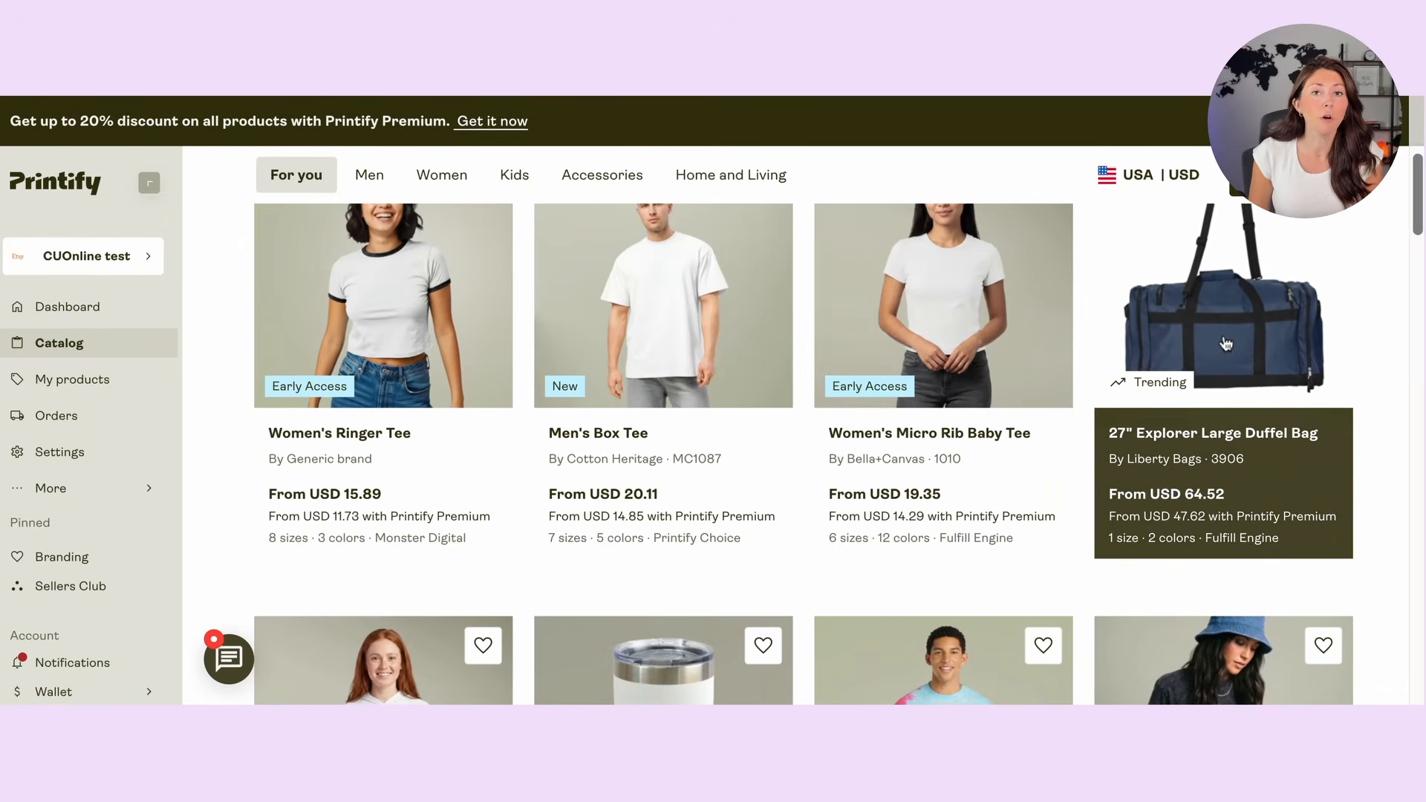
scroll(1225, 343, down, 10)
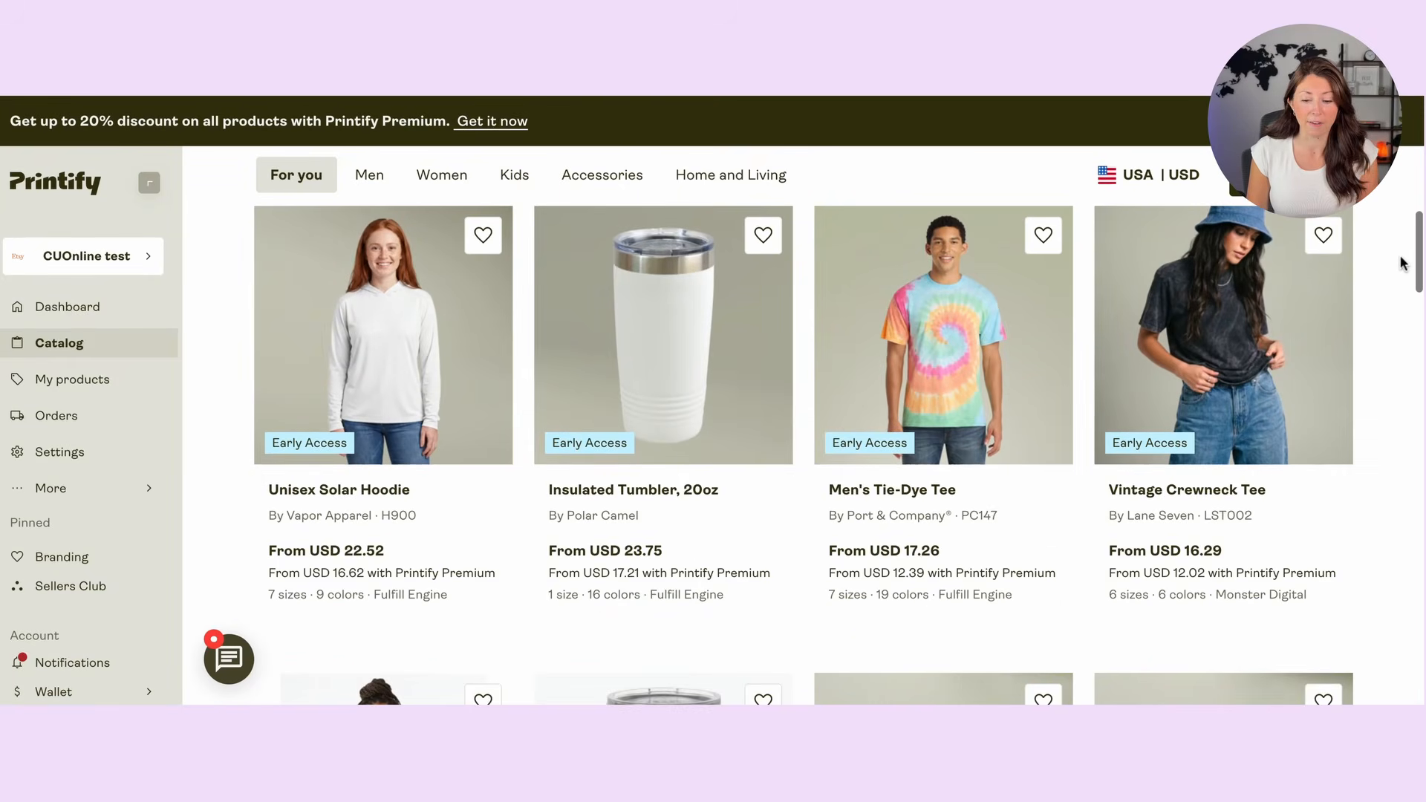
scroll(1403, 261, down, 8)
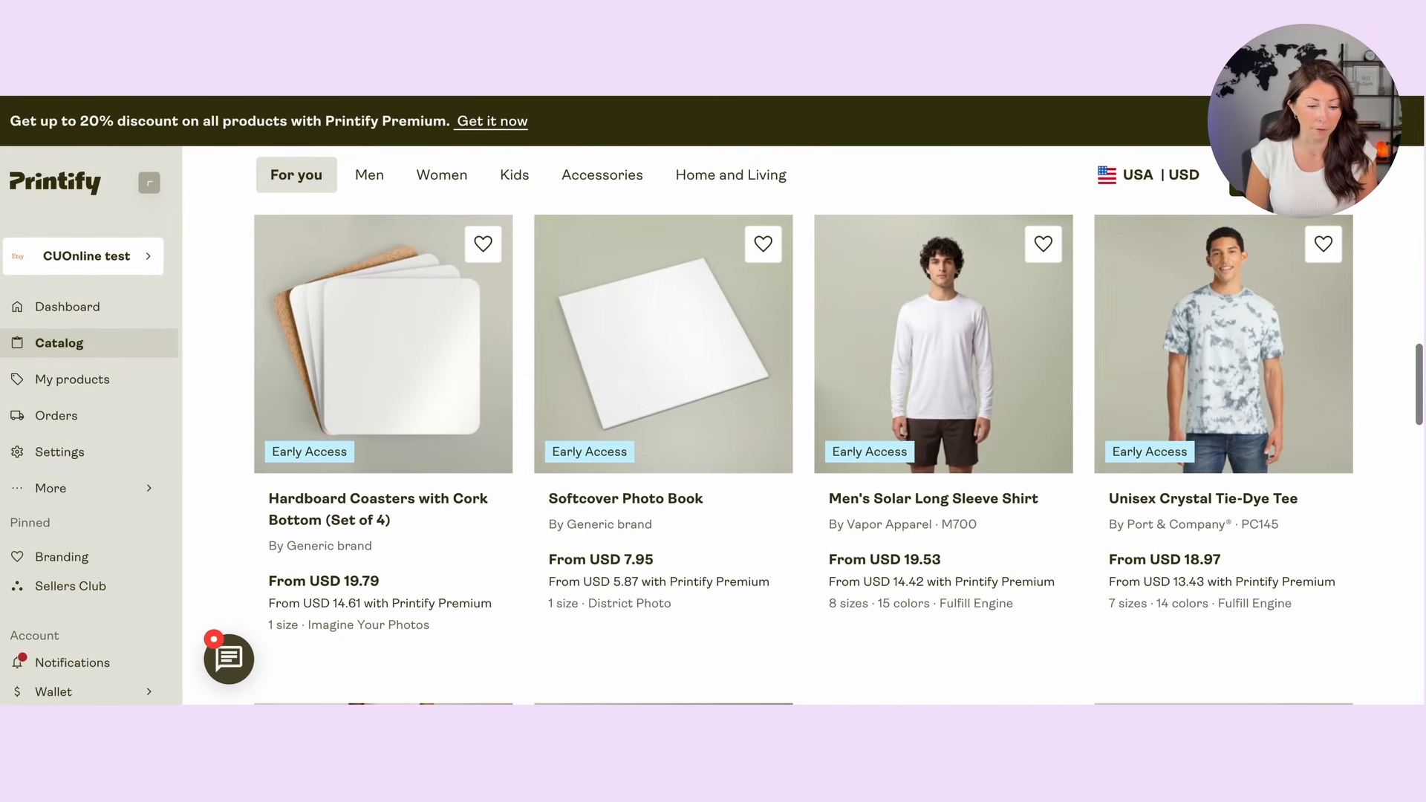
scroll(802, 424, down, 5)
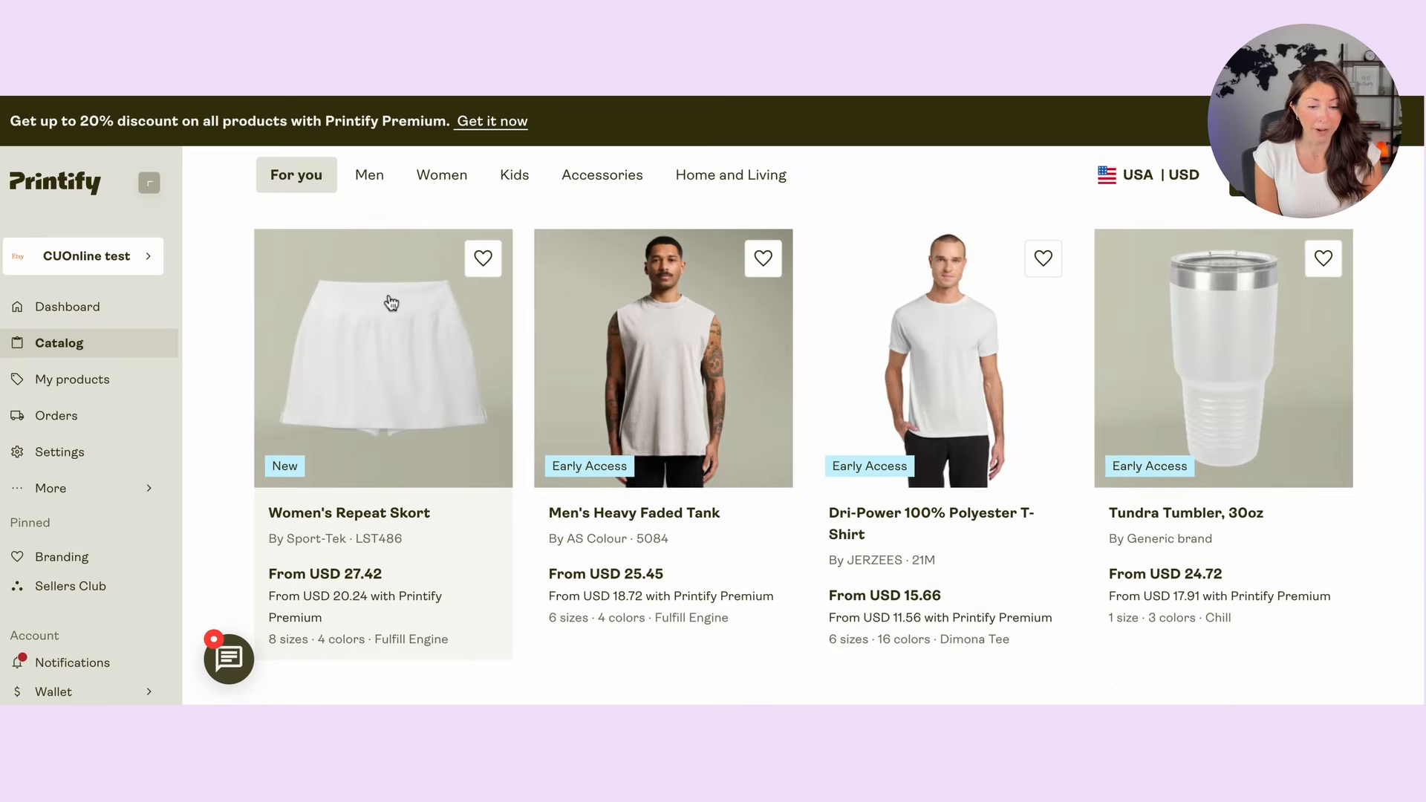
scroll(387, 301, down, 6)
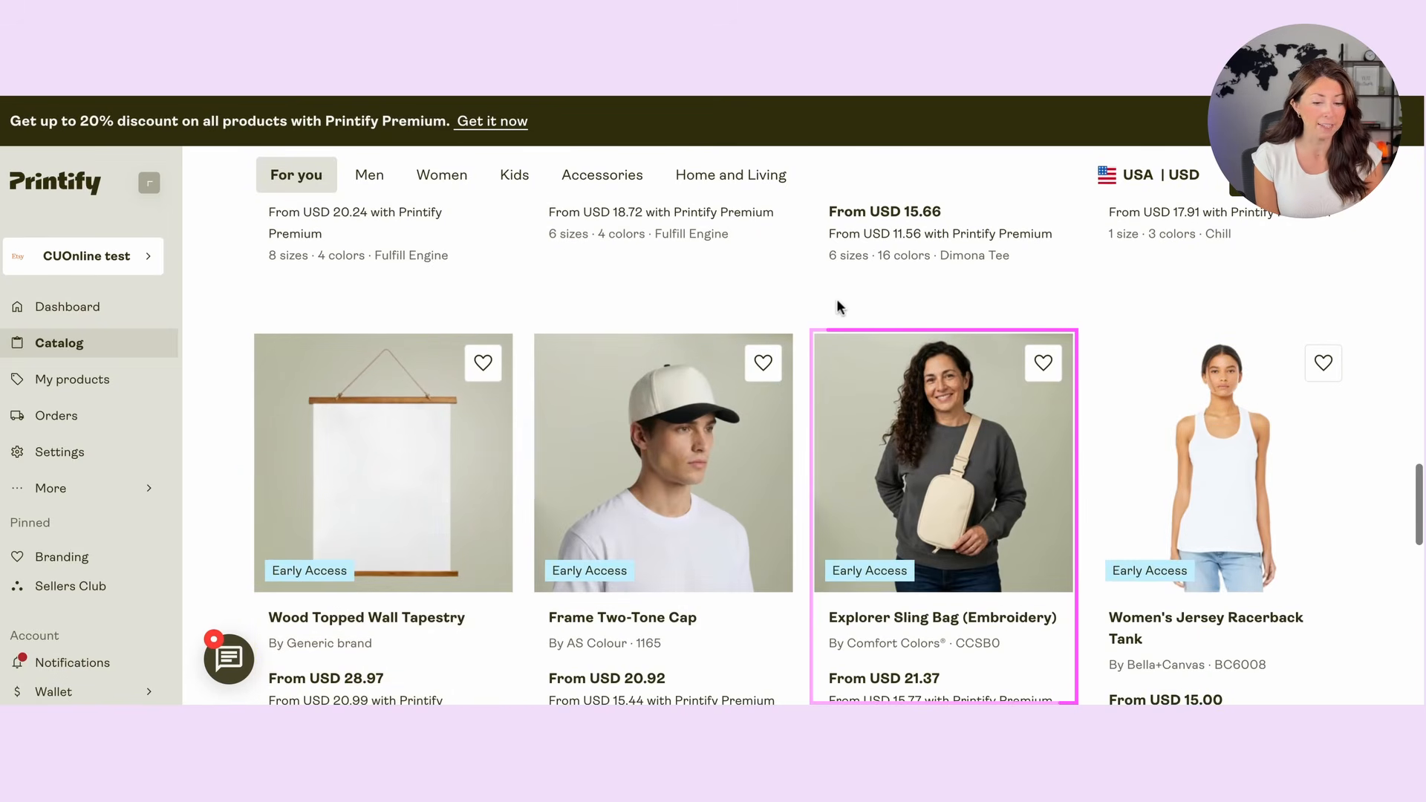
scroll(836, 298, down, 7)
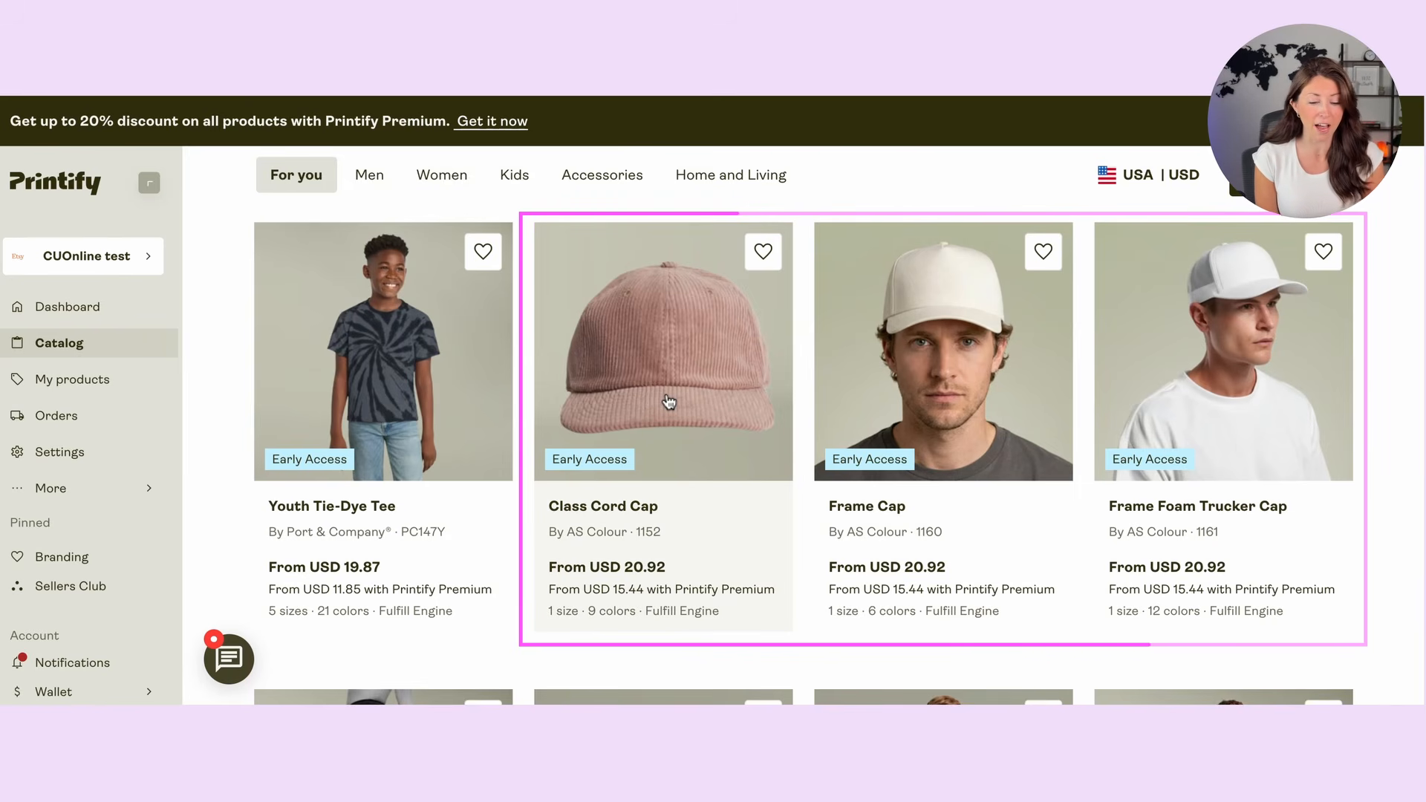
scroll(668, 404, down, 7)
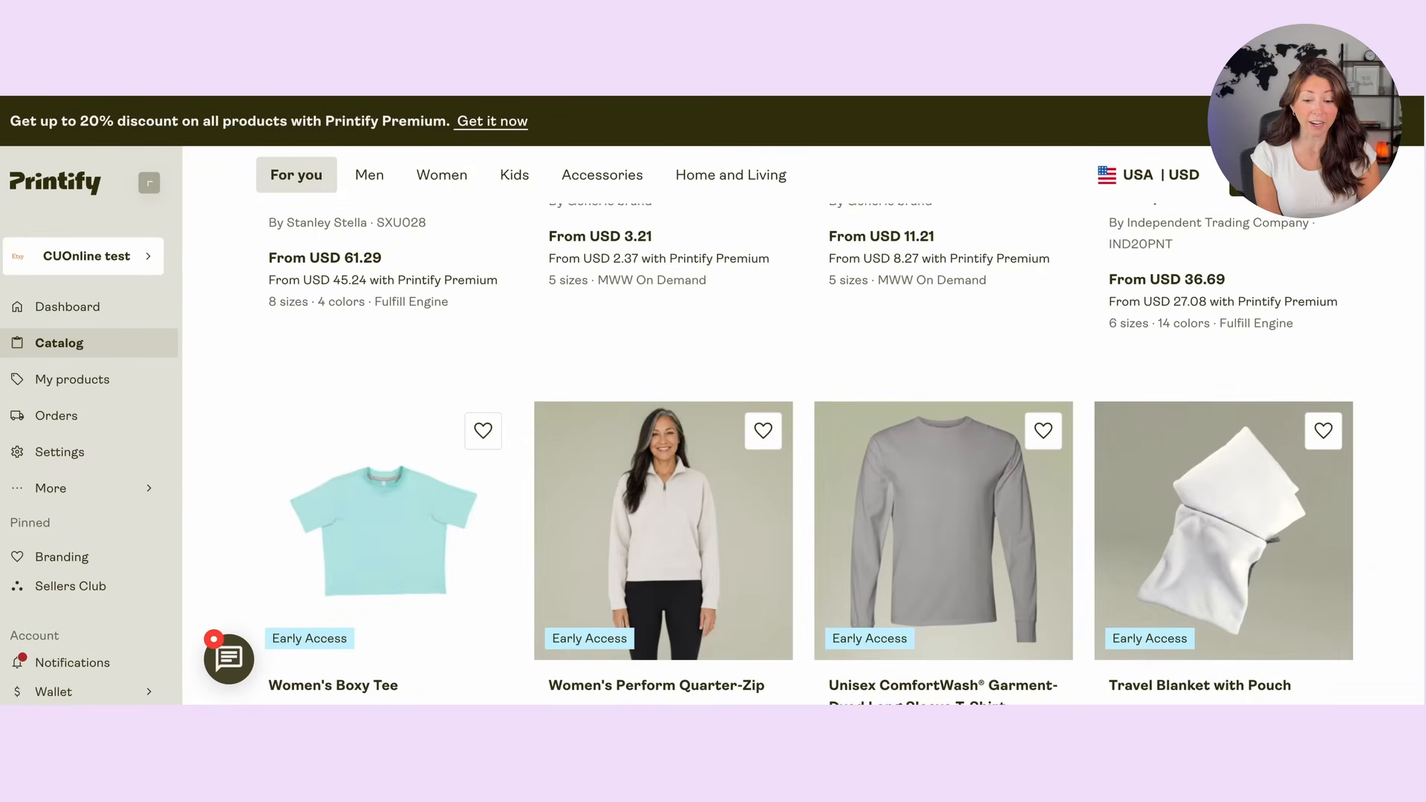
scroll(704, 500, down, 2)
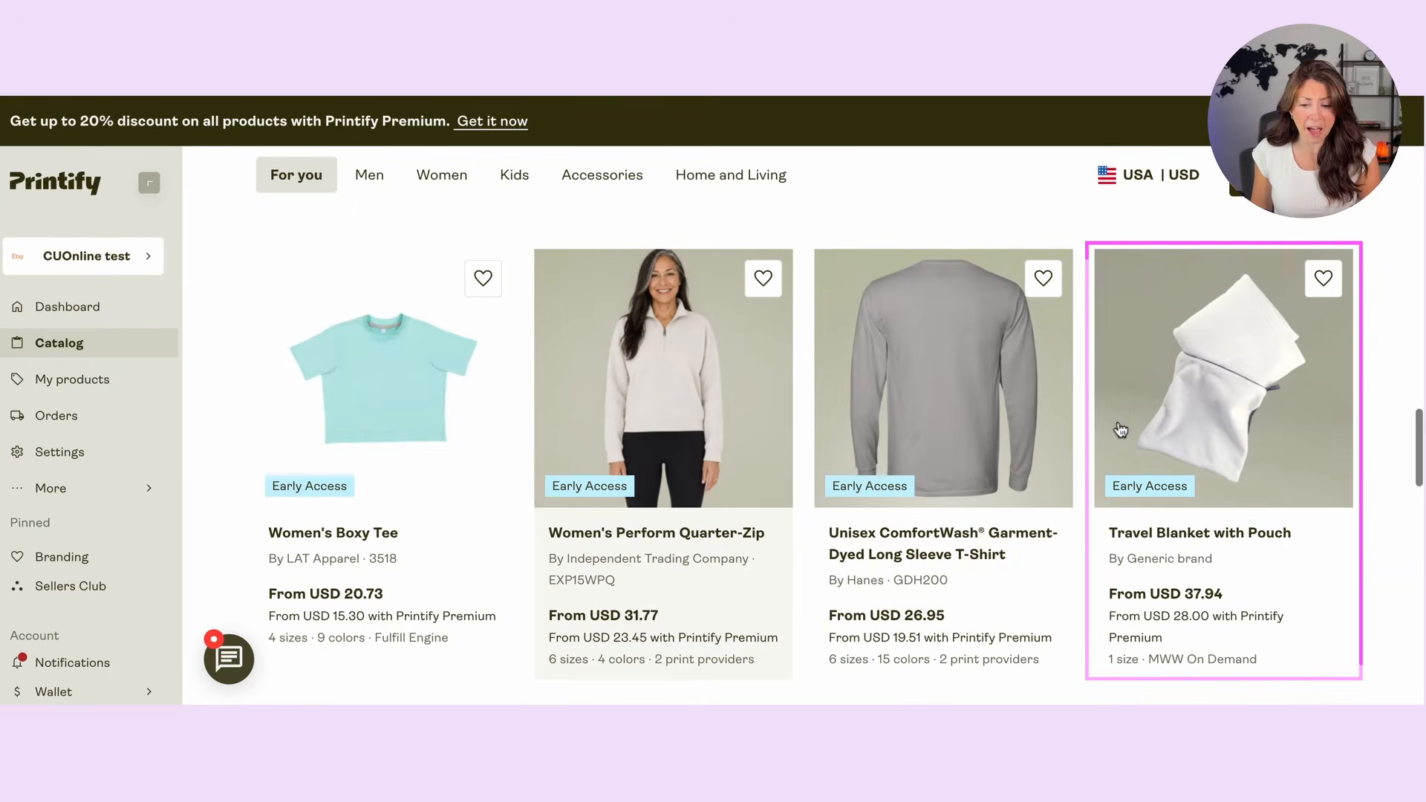
Step: Browse further through the catalog's New and Early Access products, including the leggings, performance tees, steel cups, twill caps and crewneck sweatshirts
scroll(1120, 429, down, 5)
scroll(414, 404, down, 5)
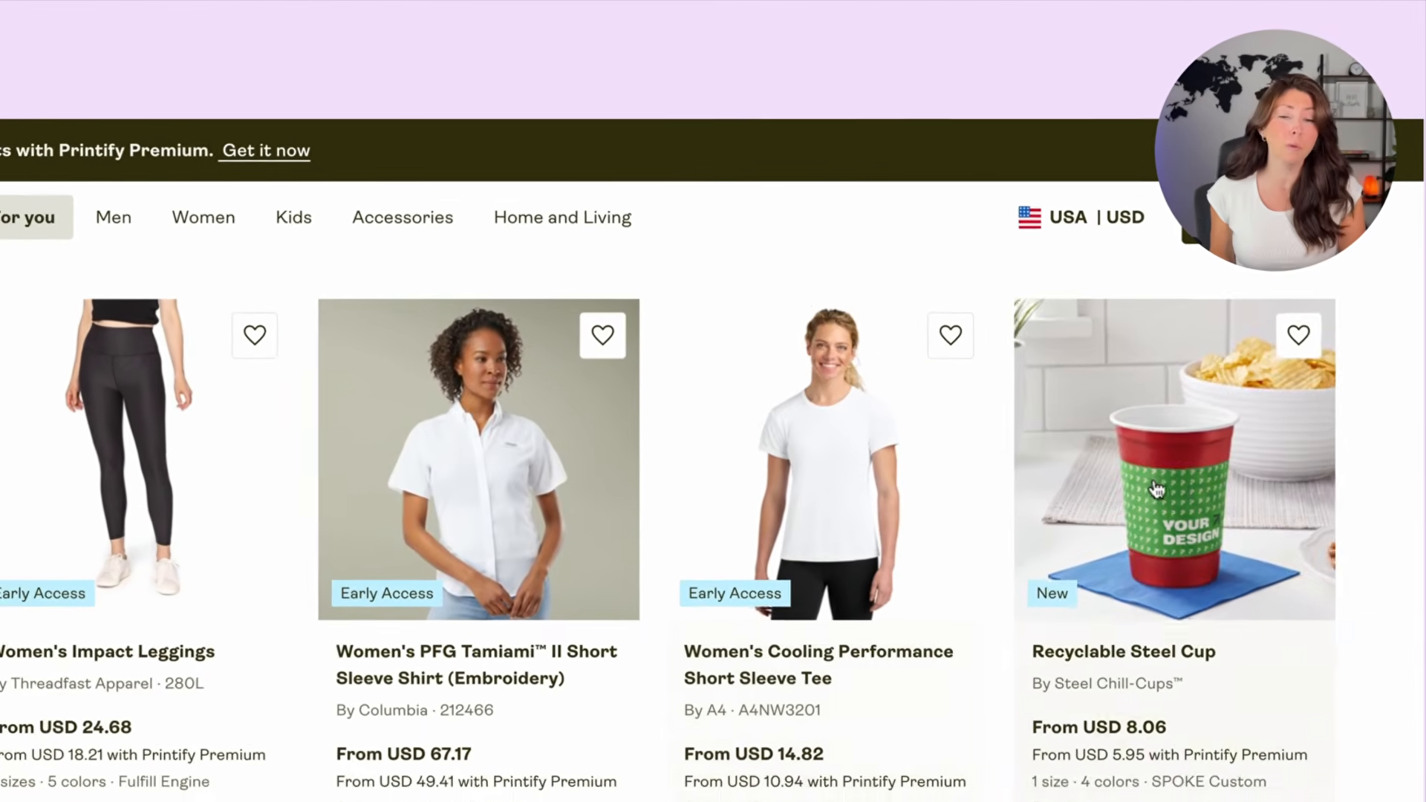
scroll(1229, 392, down, 2)
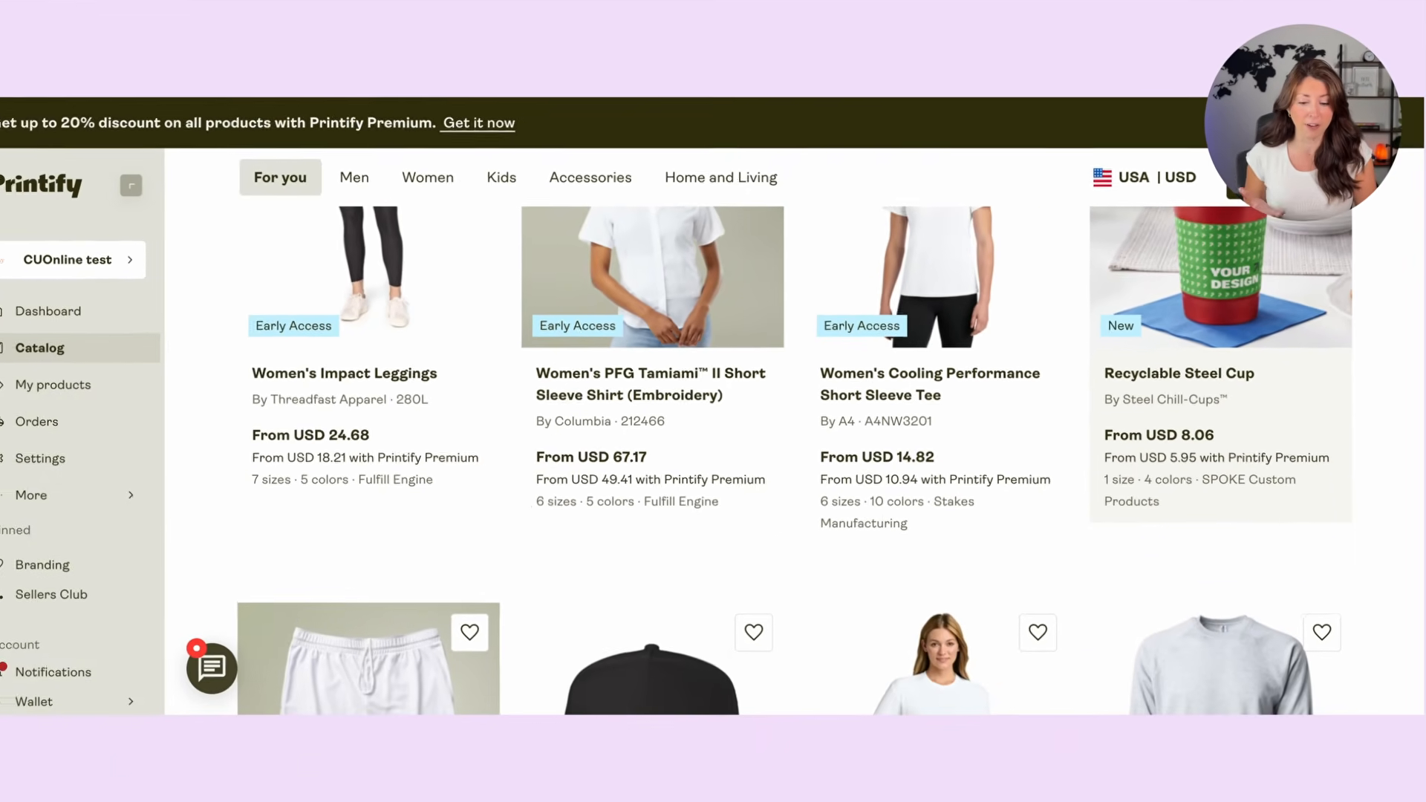
scroll(1359, 297, down, 2)
scroll(1359, 298, down, 2)
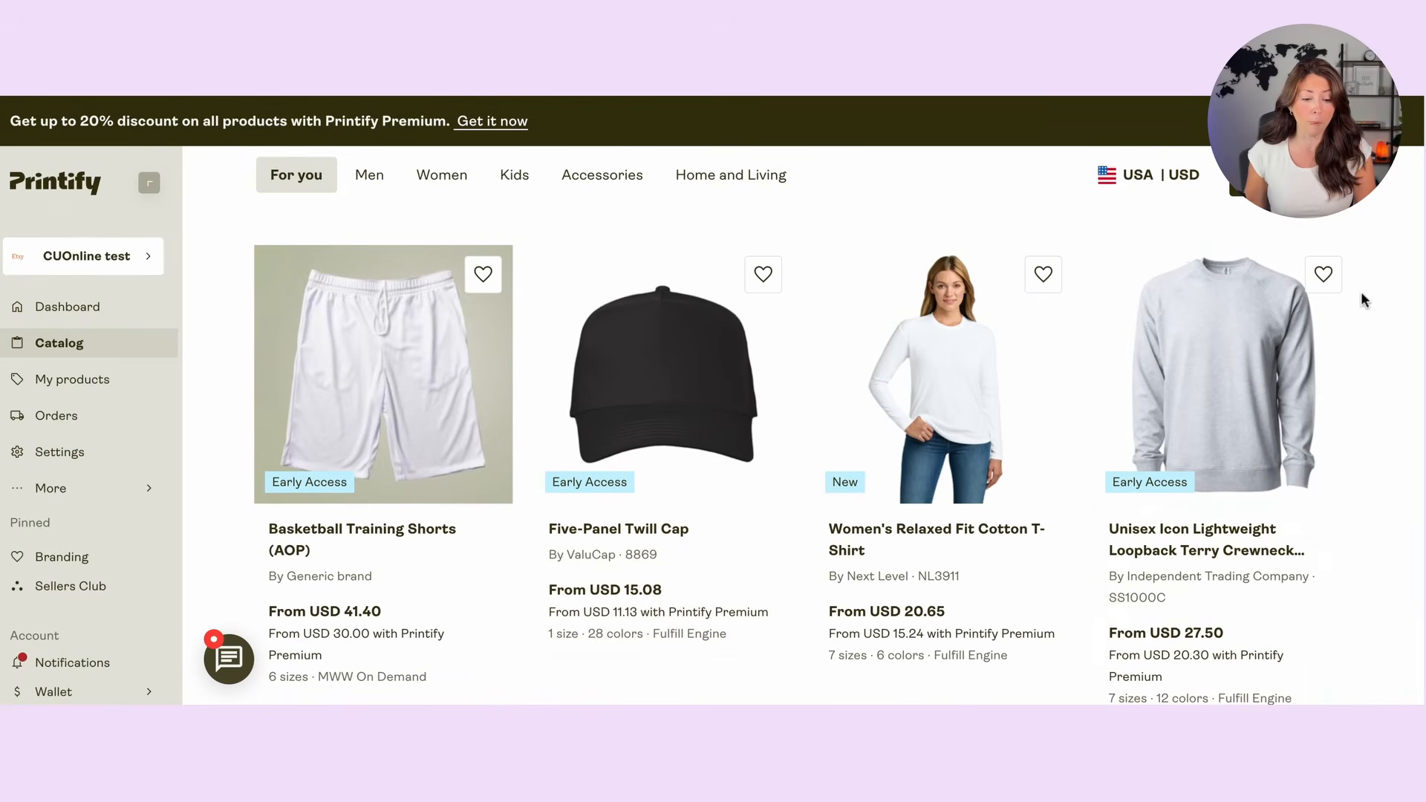
scroll(1361, 291, down, 2)
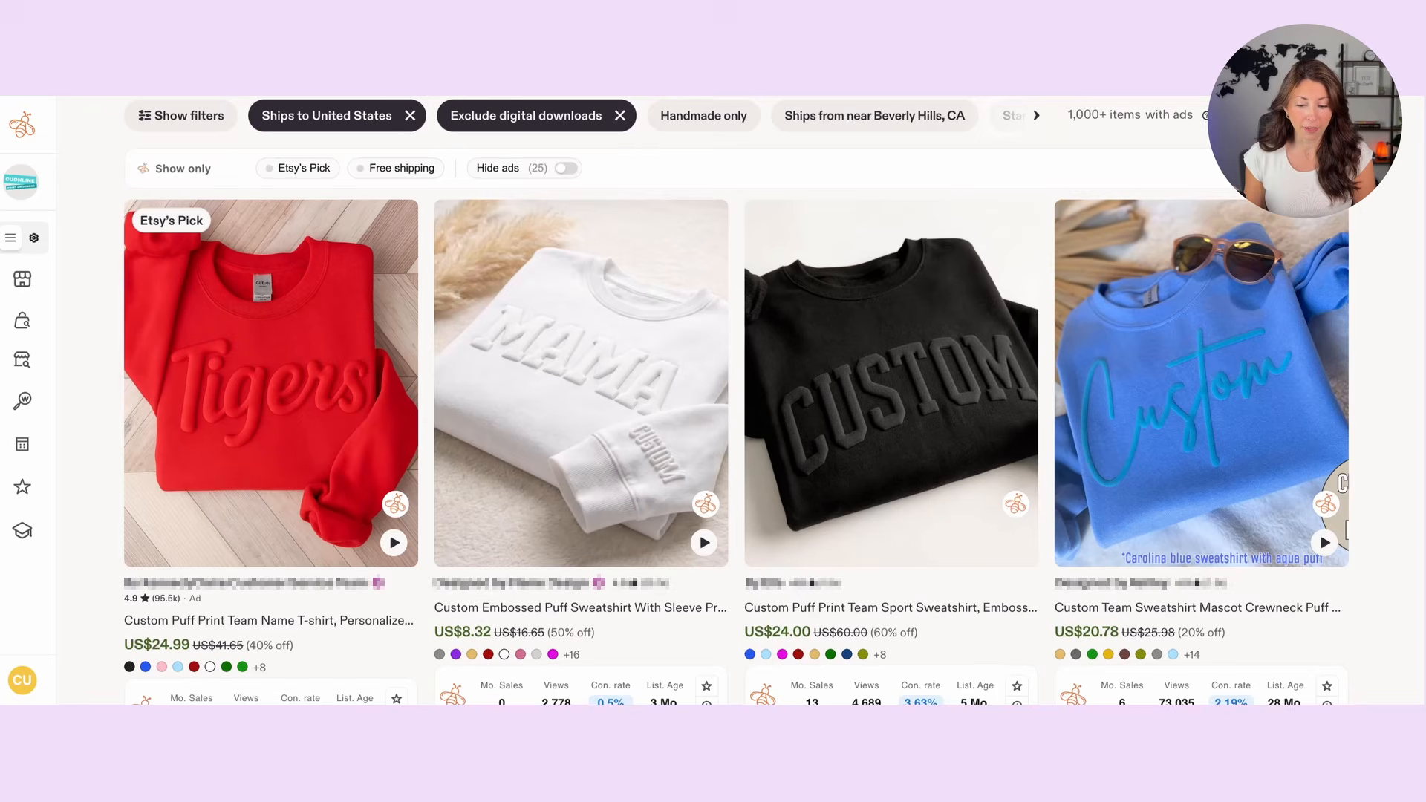
Step: Examine the Etsy listings for custom puff print sweatshirts, comparing their designs, prices, monthly sales, views and conversion rates
scroll(735, 401, down, 6)
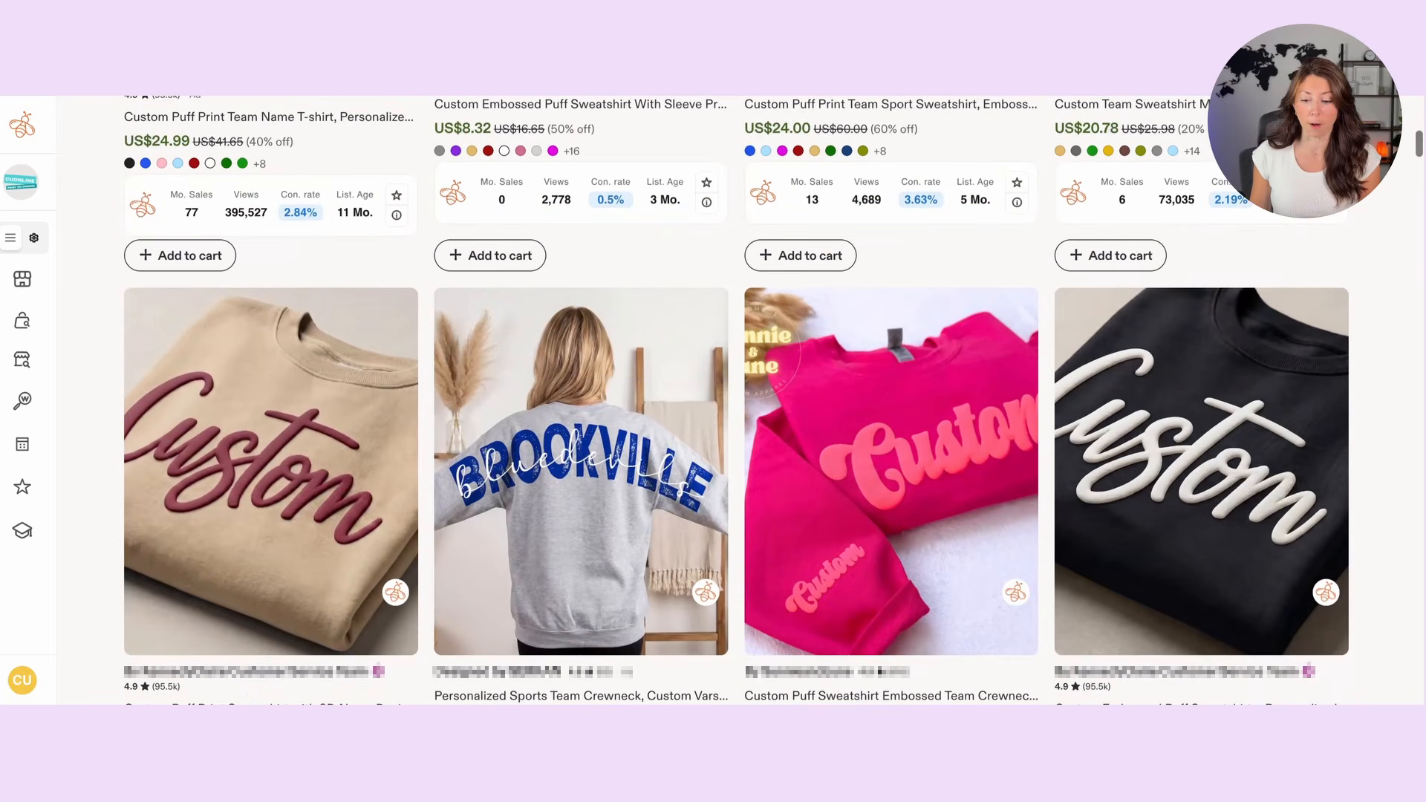
scroll(735, 401, down, 1)
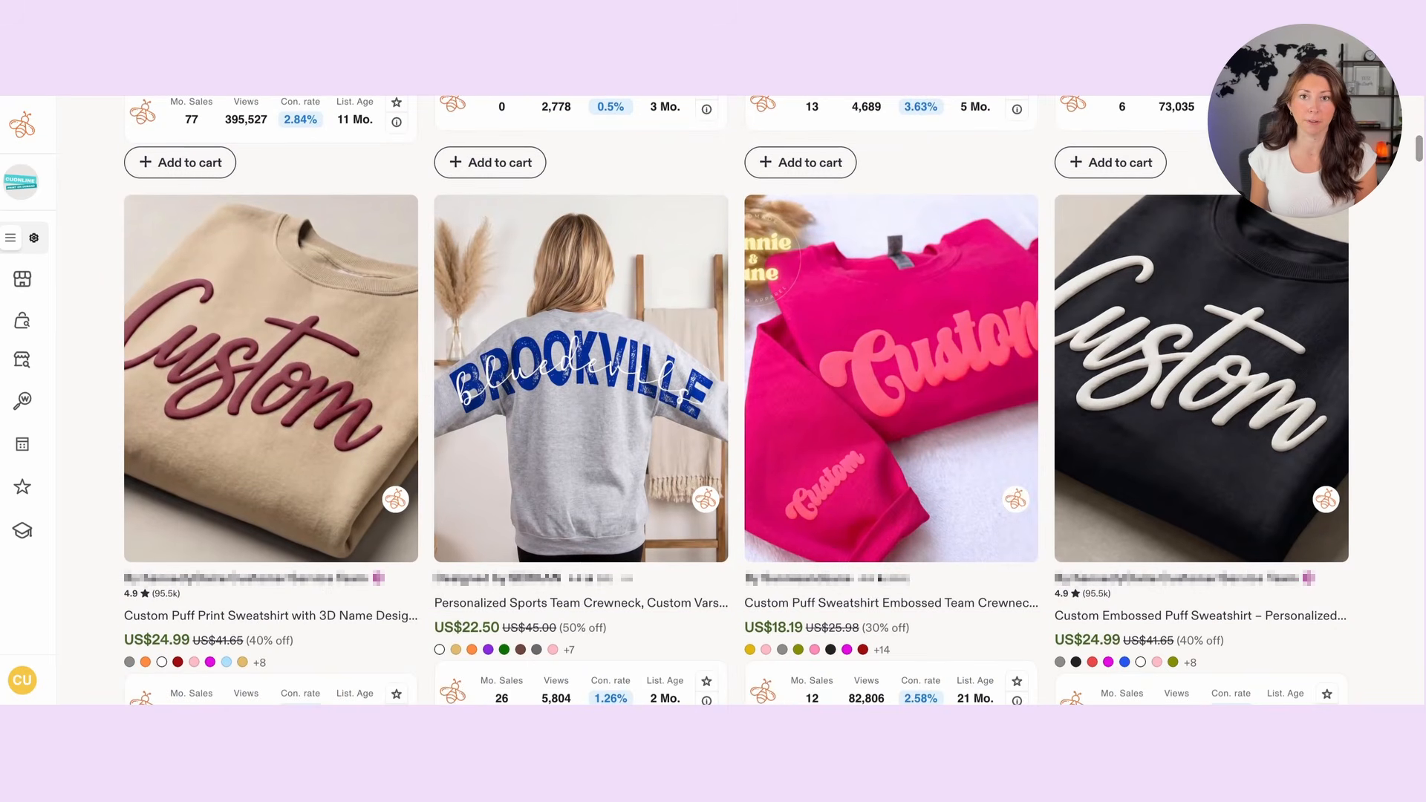
scroll(735, 401, down, 6)
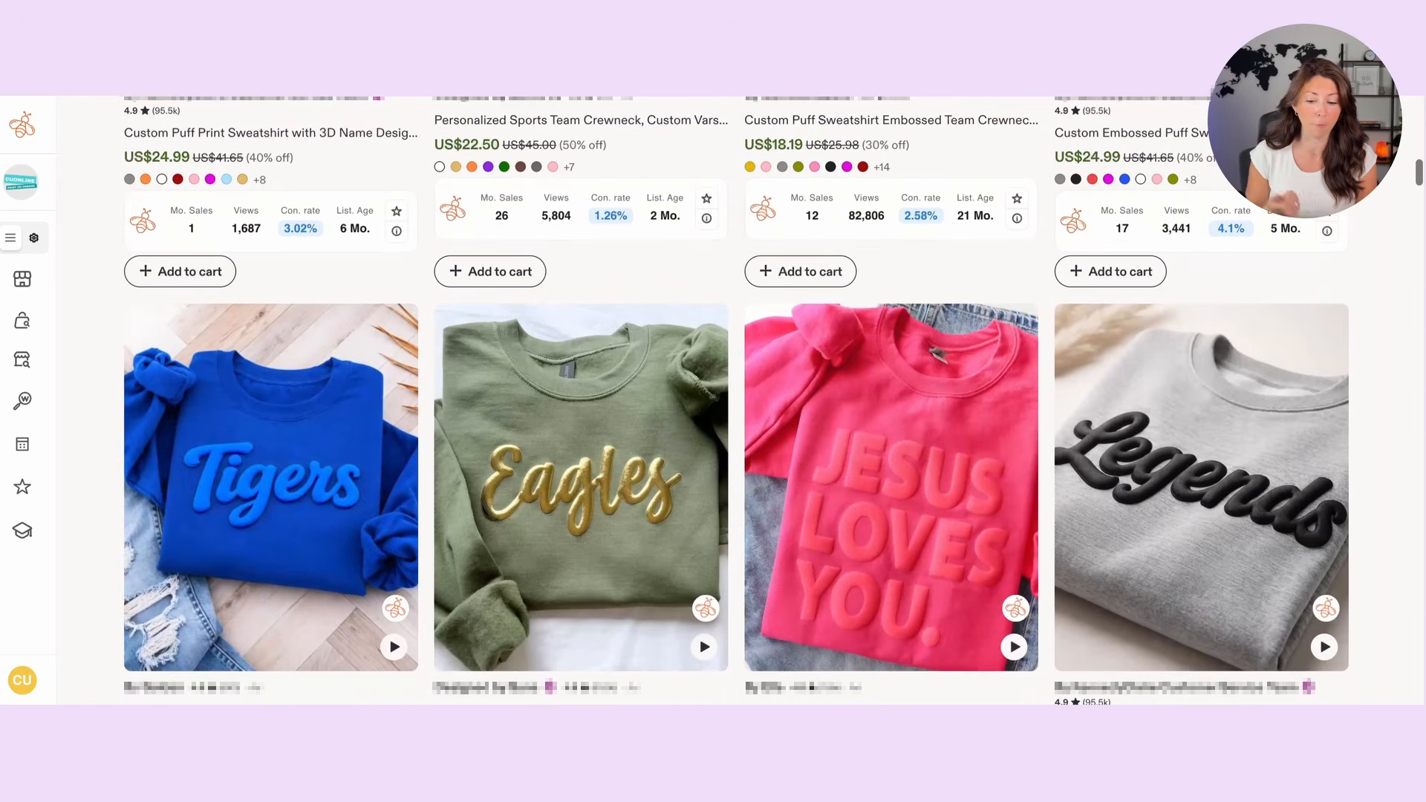
scroll(735, 401, down, 1)
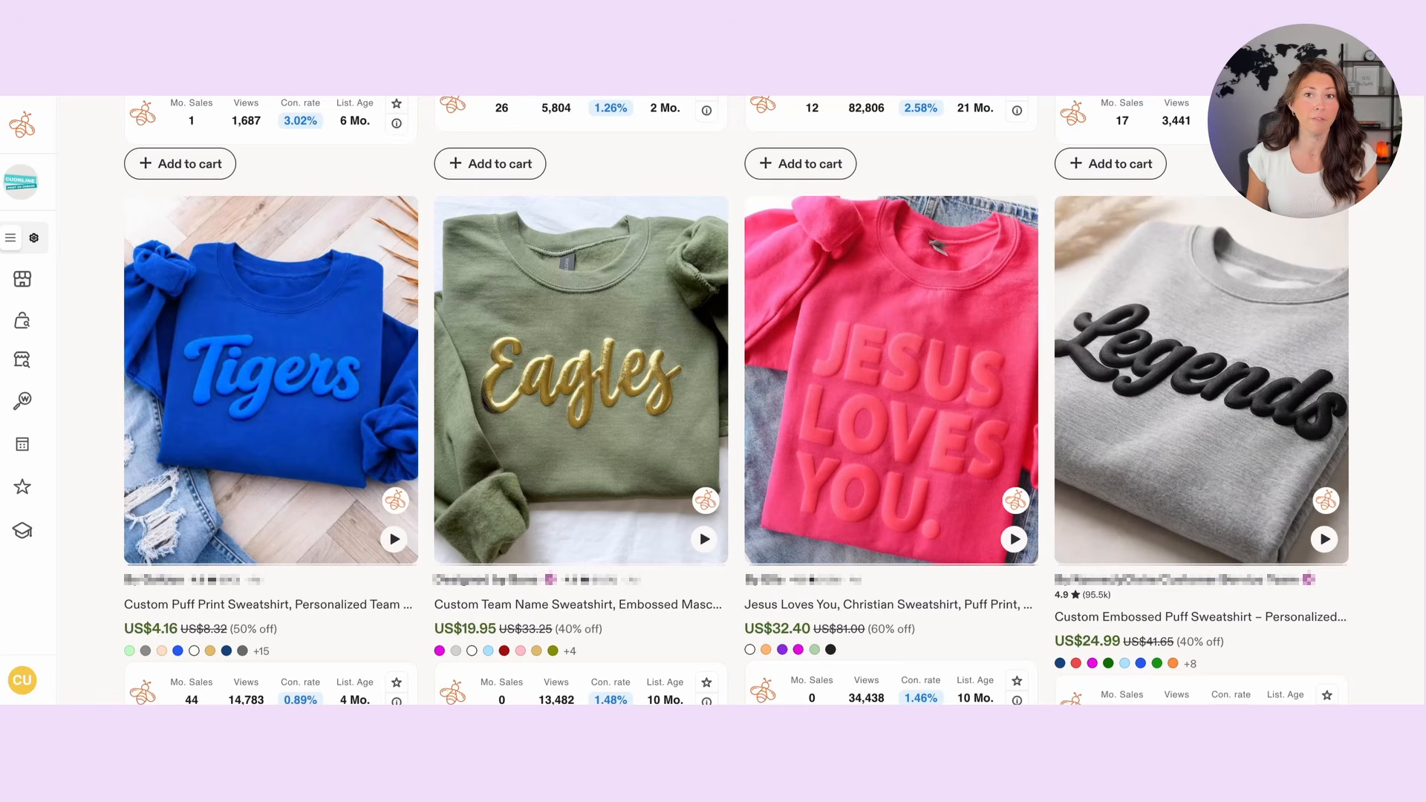
scroll(735, 401, down, 2)
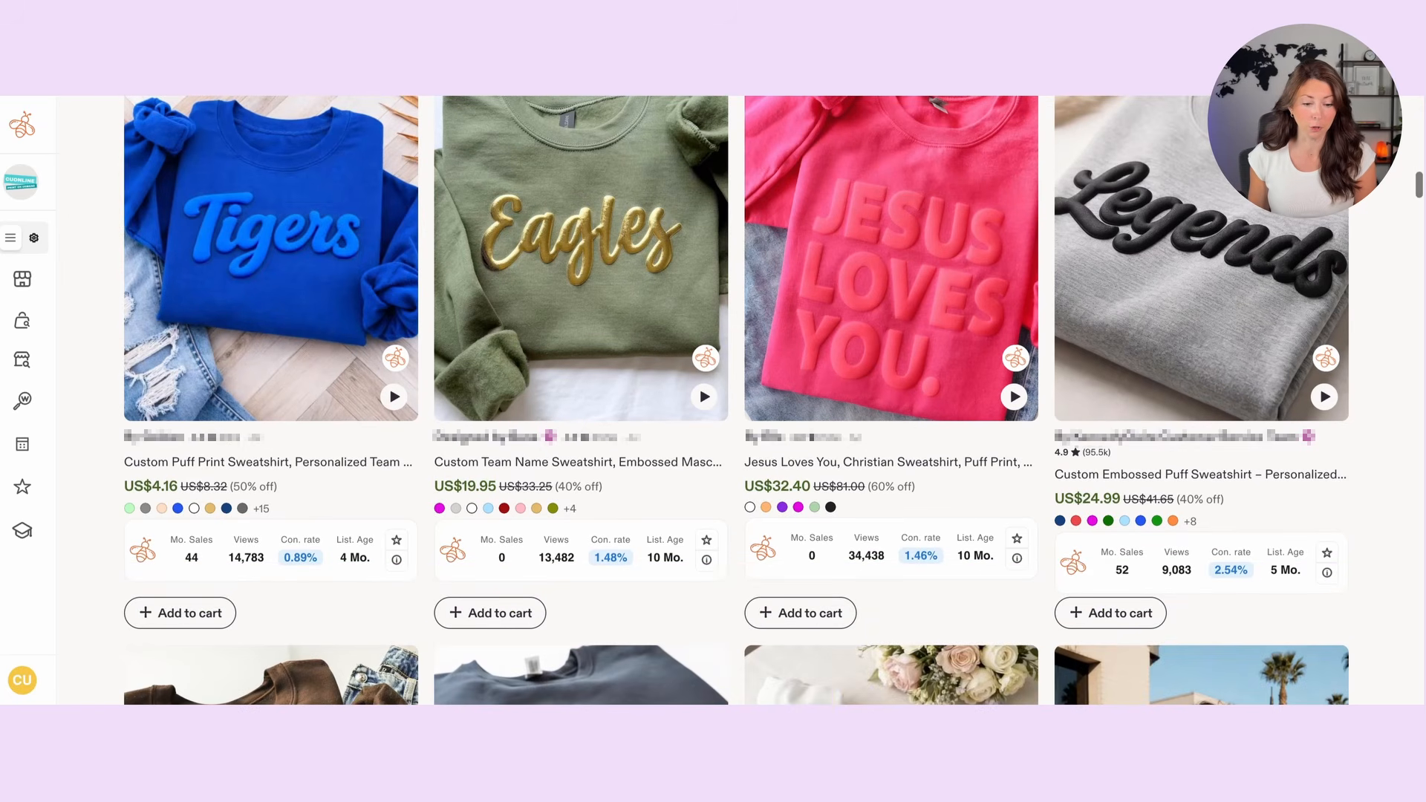
scroll(735, 401, down, 1)
scroll(1148, 367, down, 2)
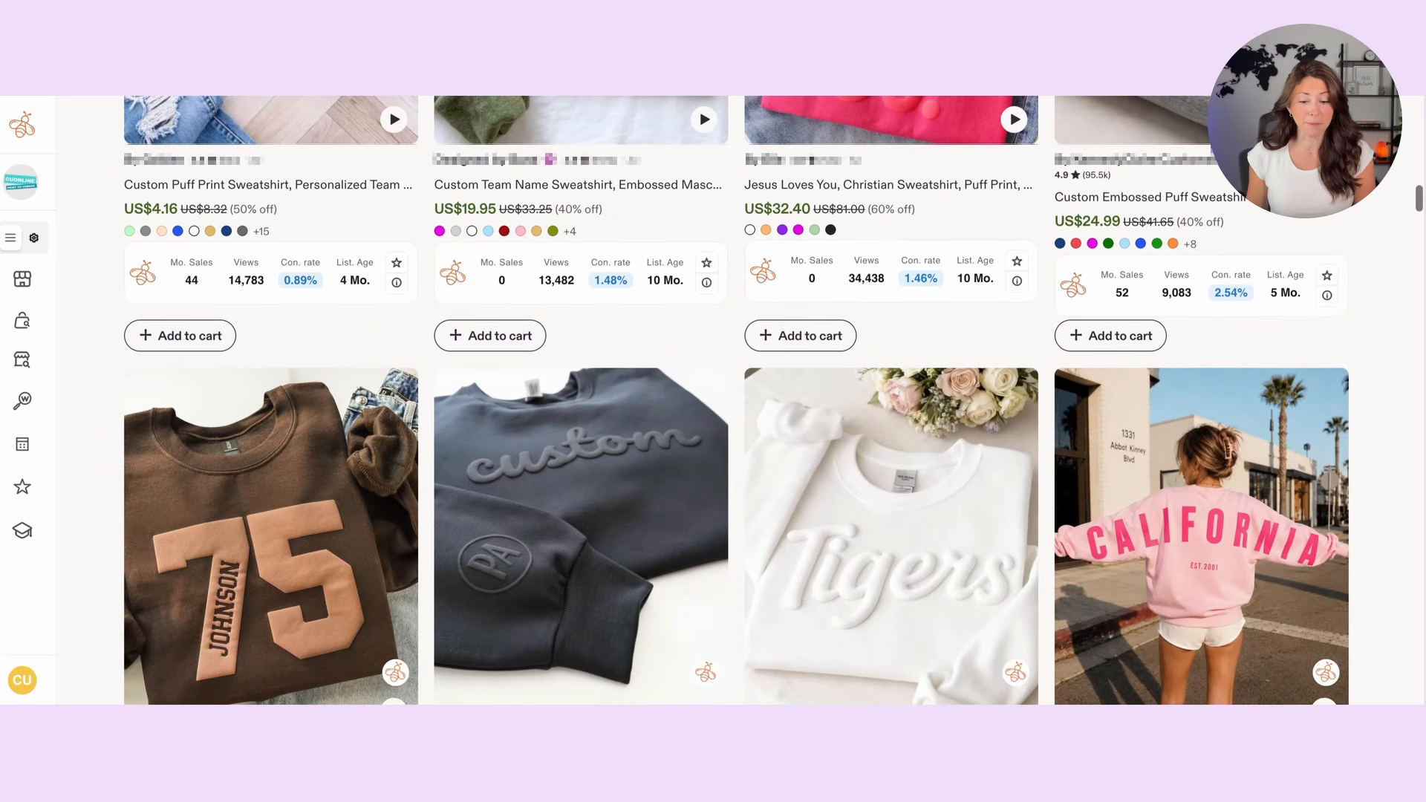
scroll(1148, 367, down, 1)
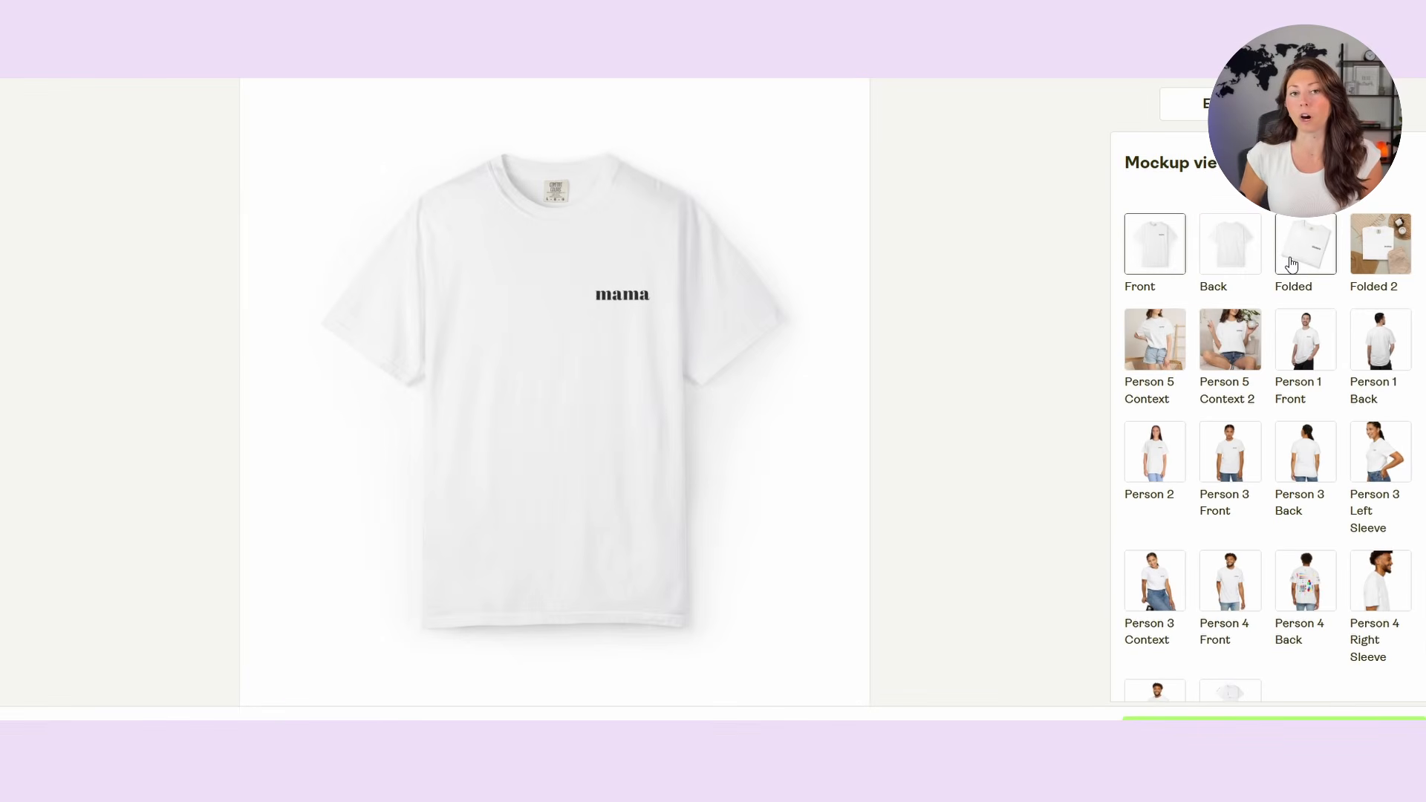
Step: Preview the mama T-shirt in the Folded and Person 5 Context 2 mockup views
click(1292, 264)
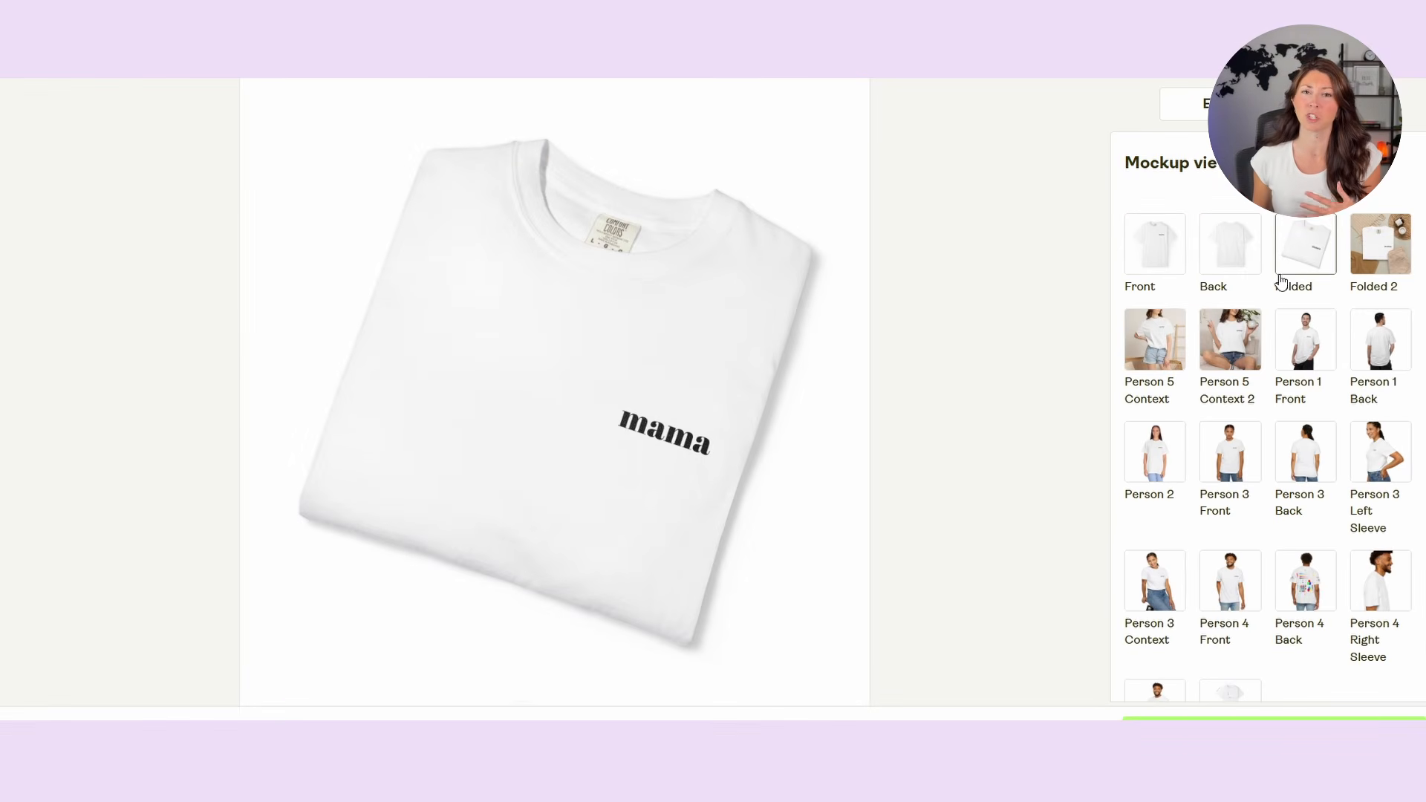
click(1238, 361)
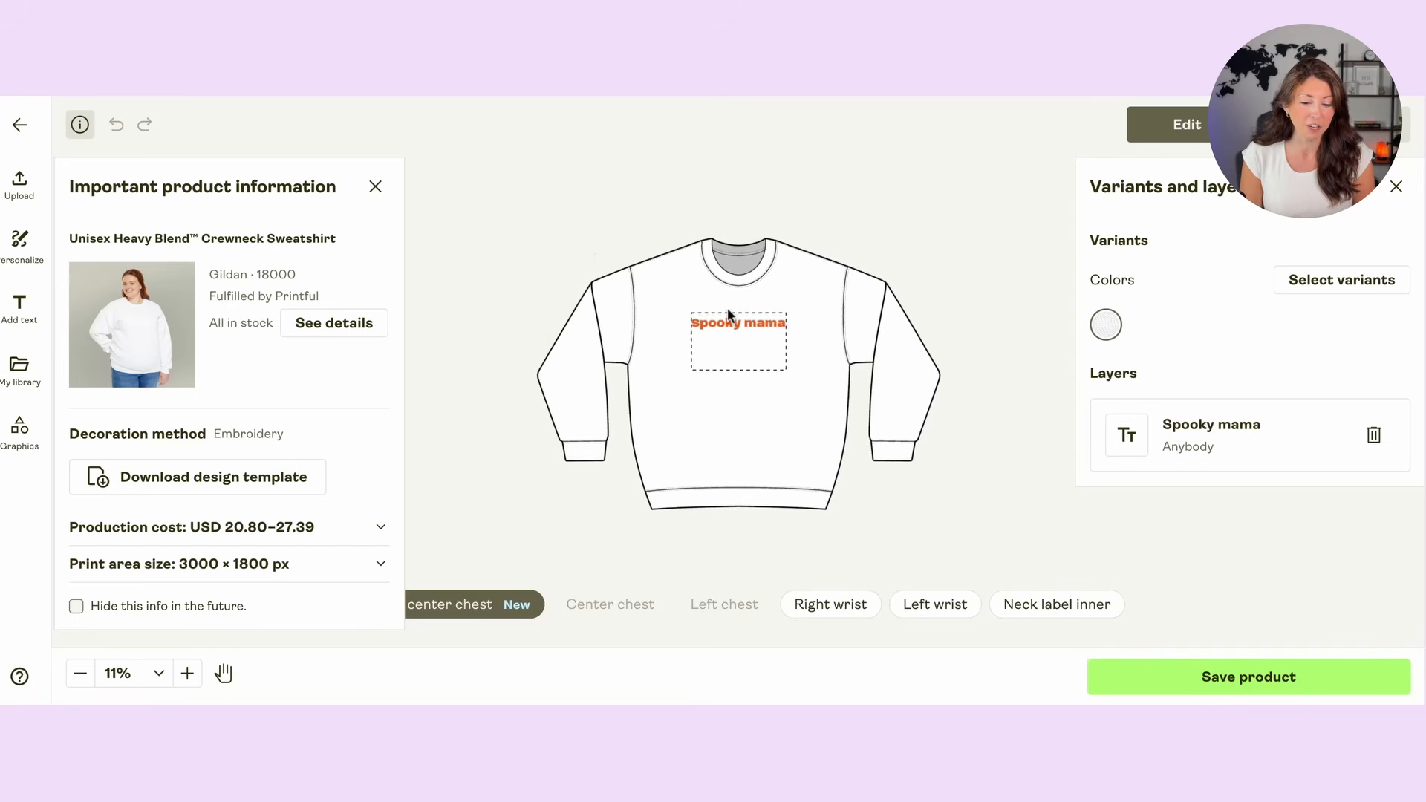
scroll(728, 315, up, 5)
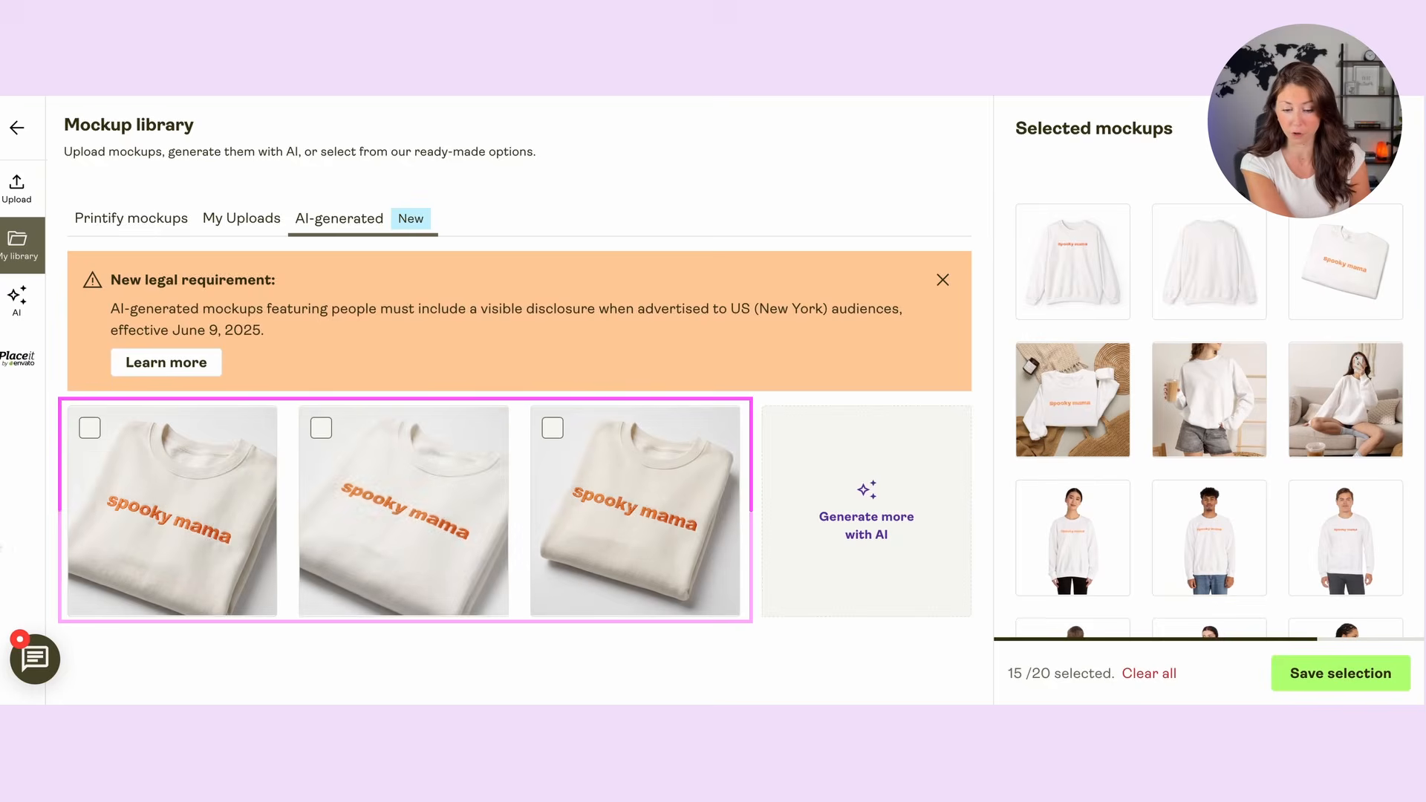
Step: Inspect the first two AI-generated mockups of the spooky mama sweatshirt in the mockup library, closing each enlarged preview
click(185, 542)
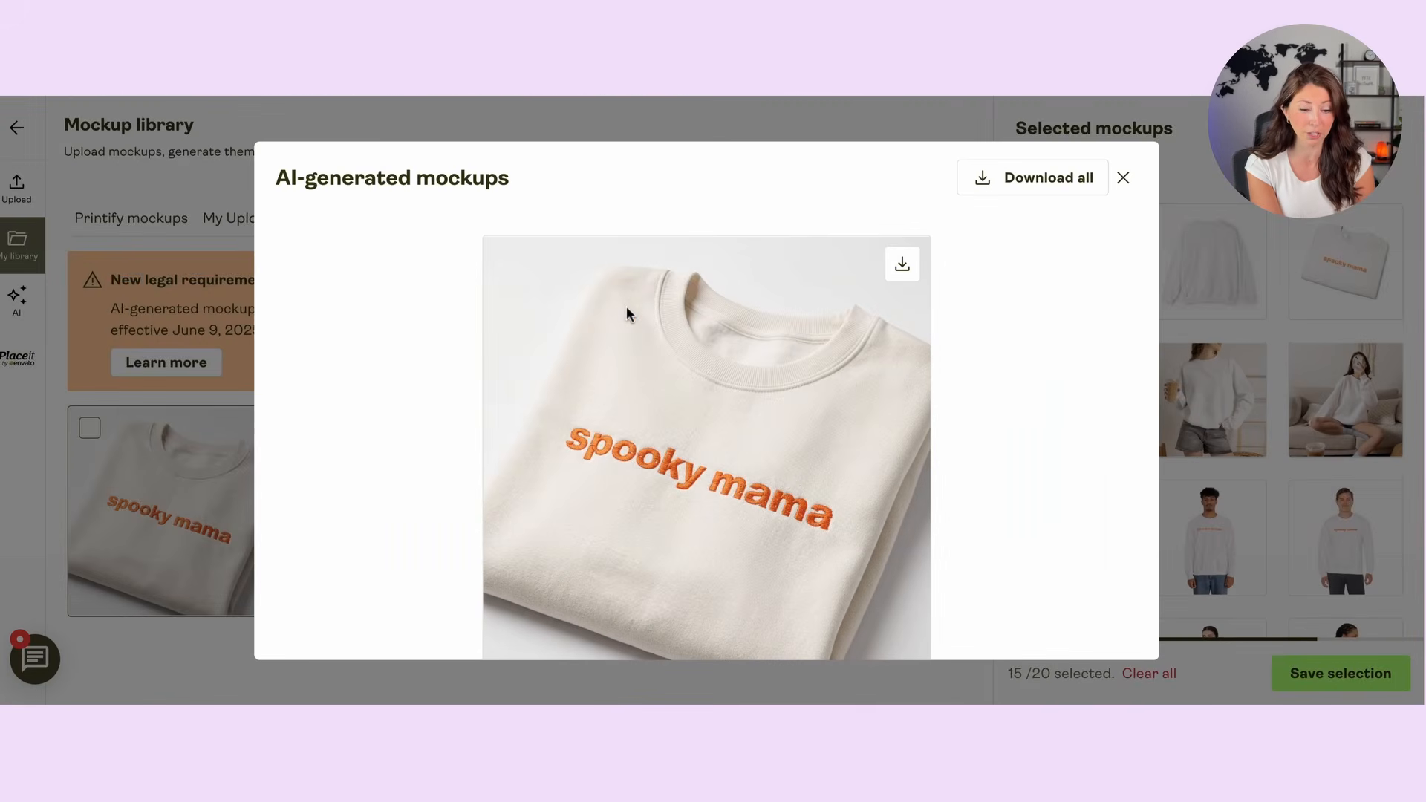
click(1123, 179)
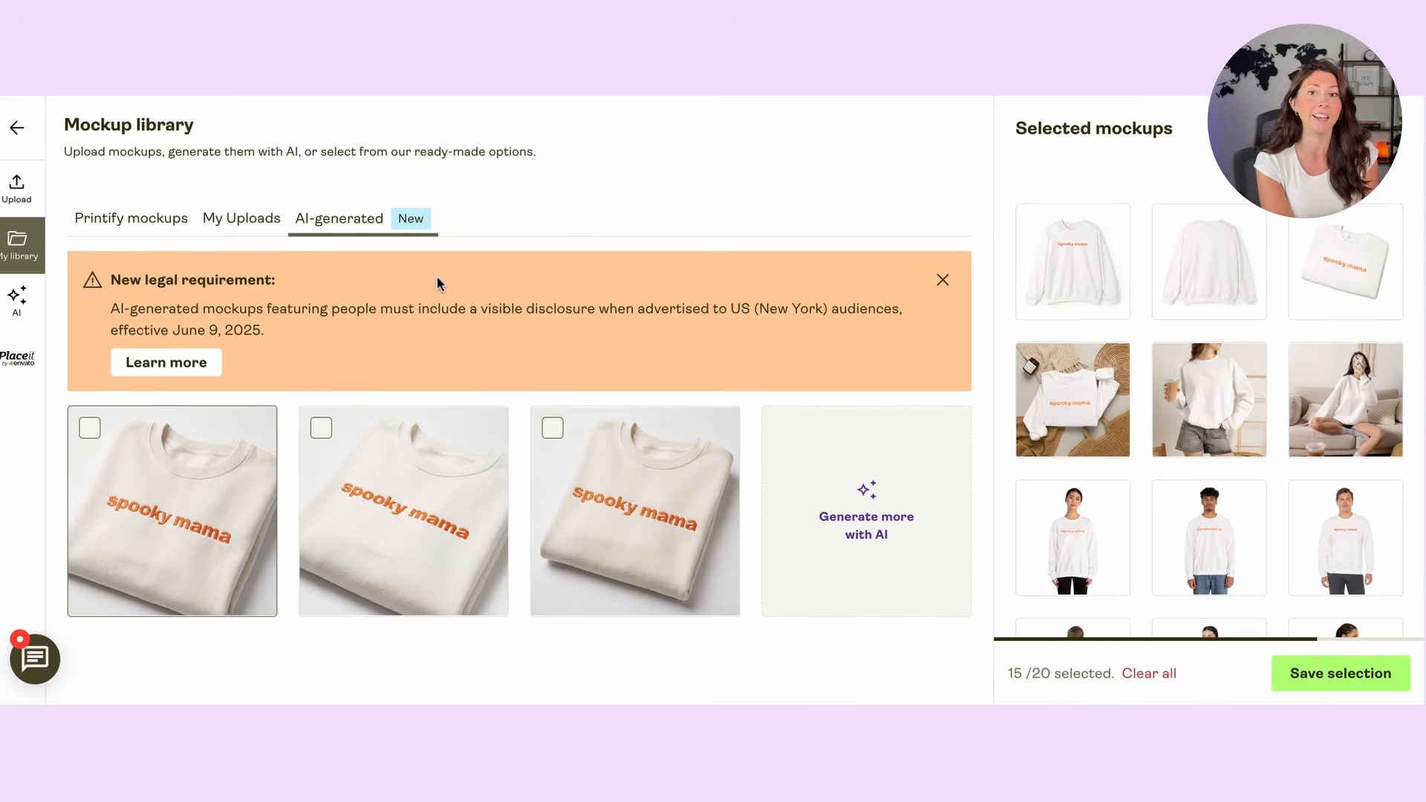
click(444, 512)
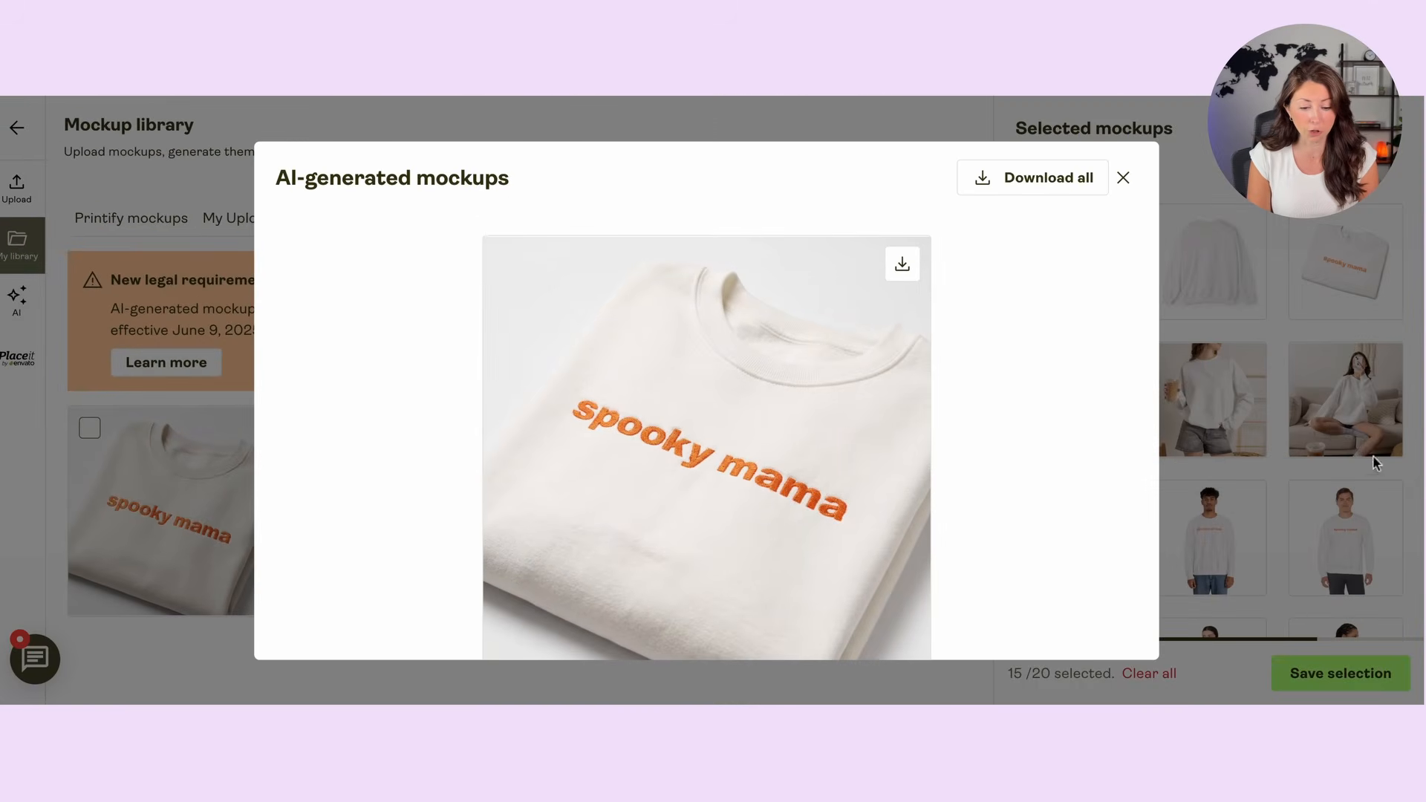
click(1376, 462)
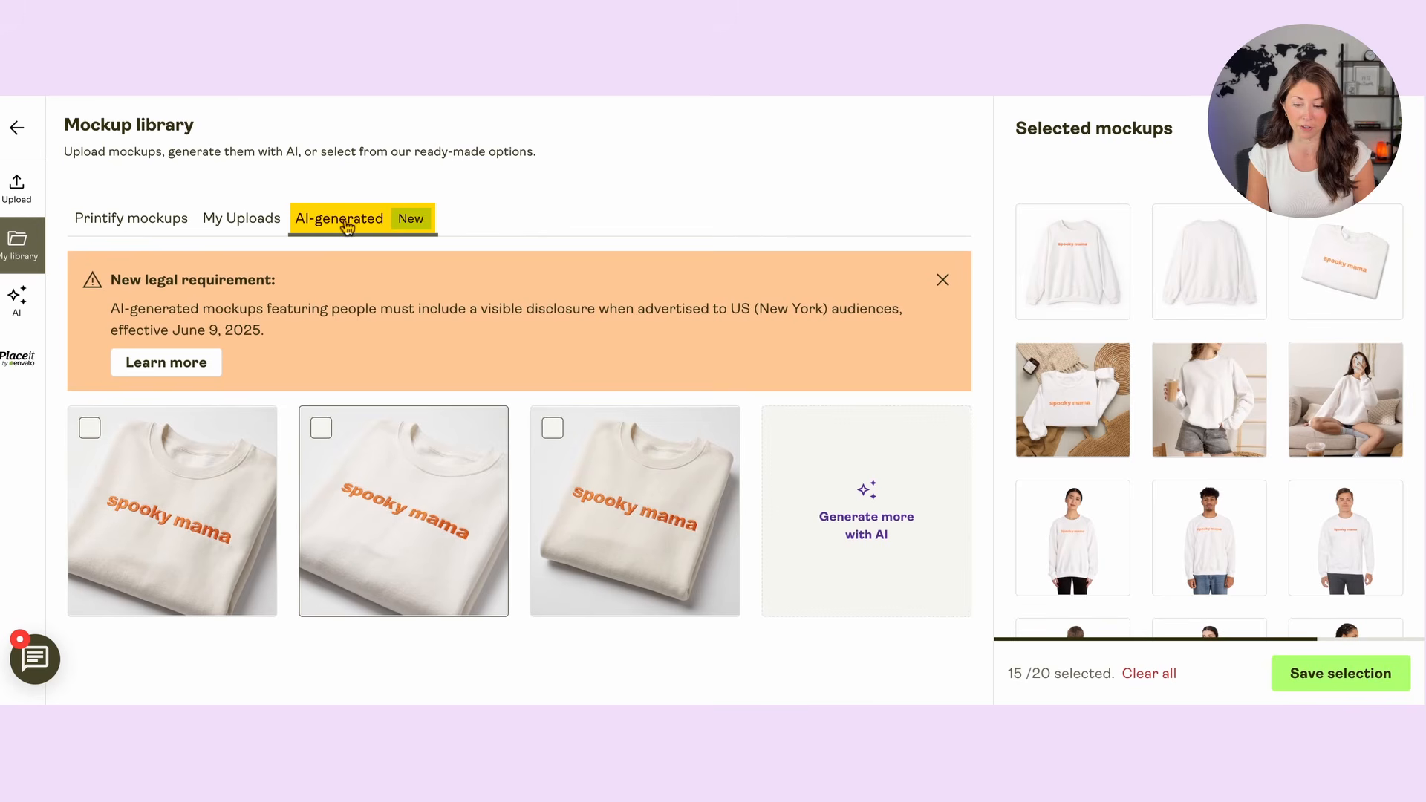
Step: Start another AI-generated mockup for the White variant's front print area and choose the Close-up type
click(891, 570)
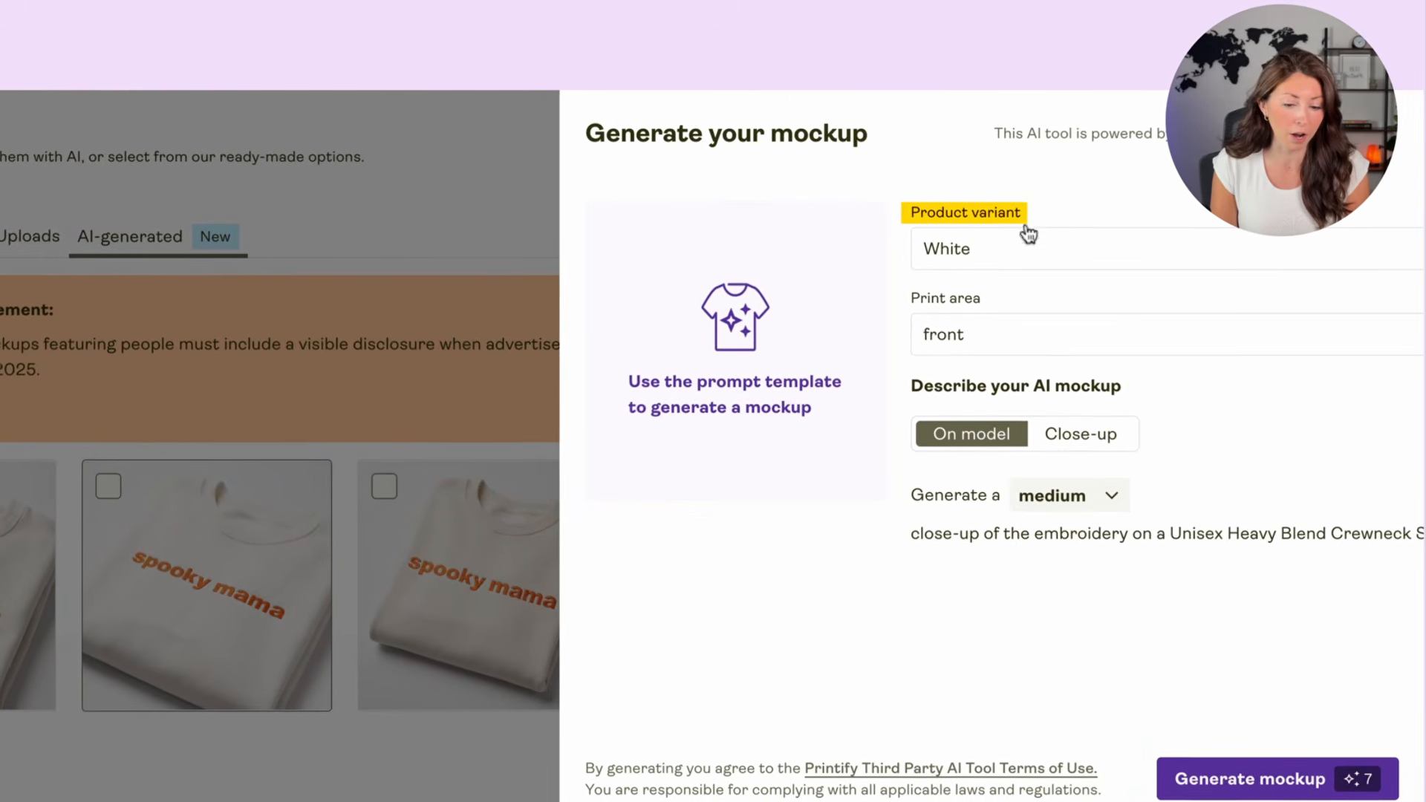
click(1060, 242)
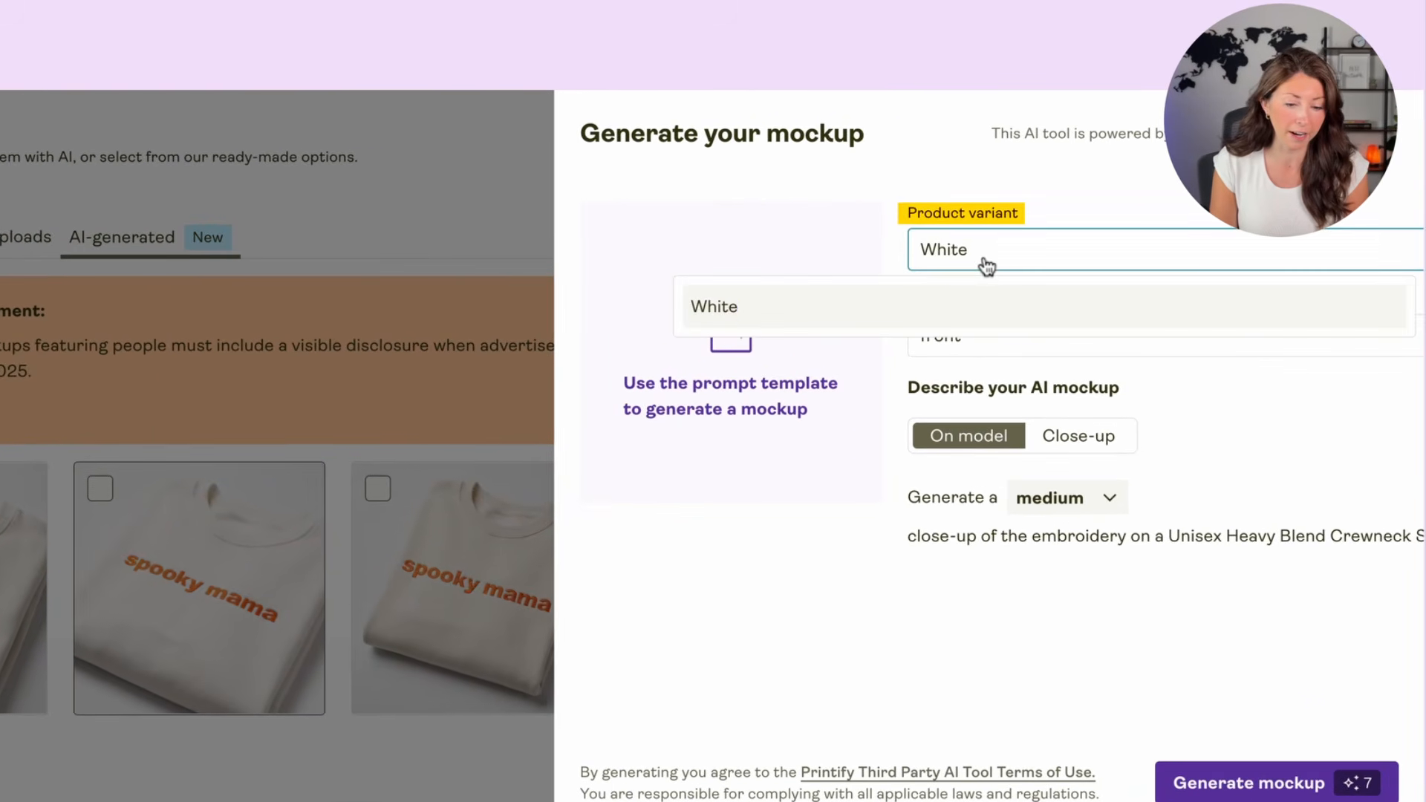
click(1032, 234)
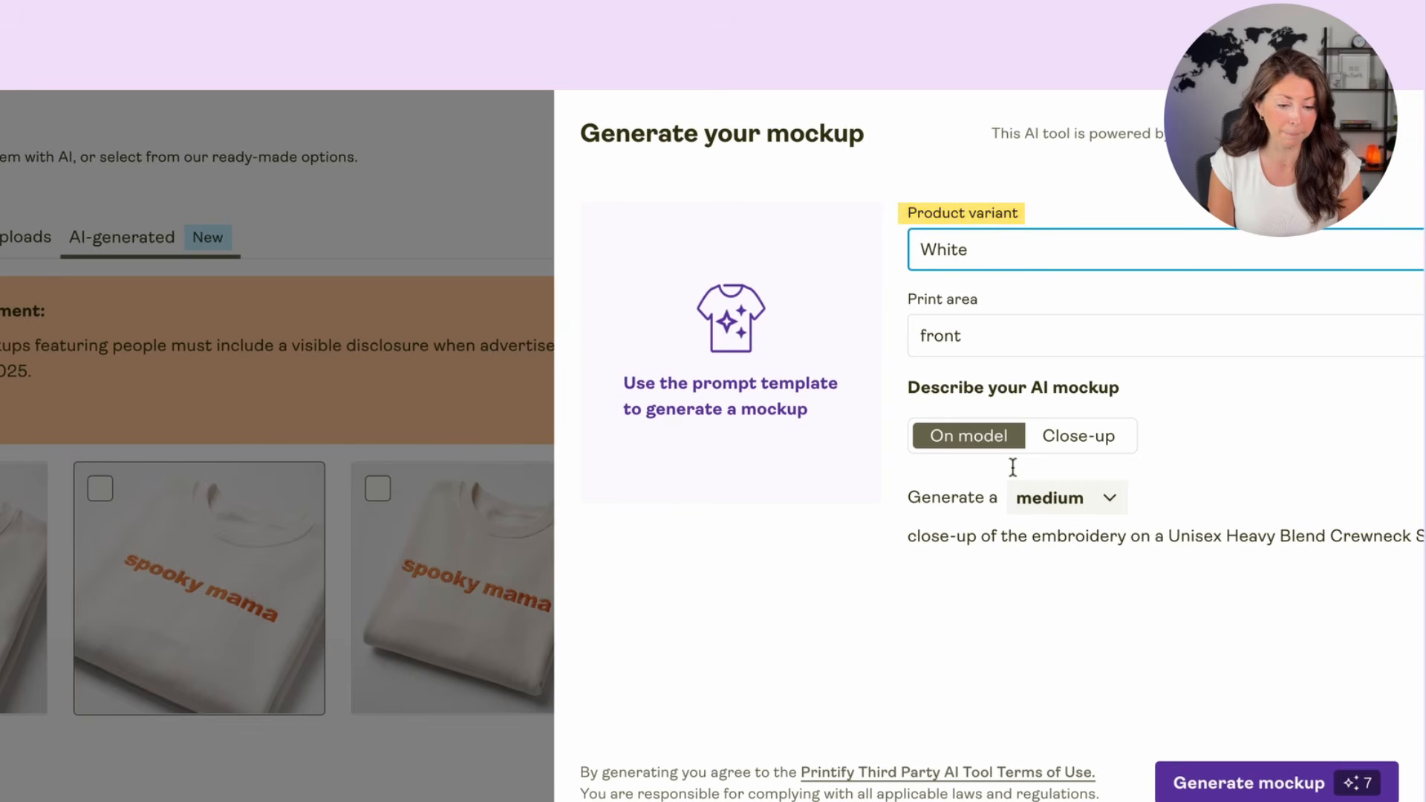
drag(933, 384, 999, 386)
click(1177, 383)
click(999, 386)
click(1064, 438)
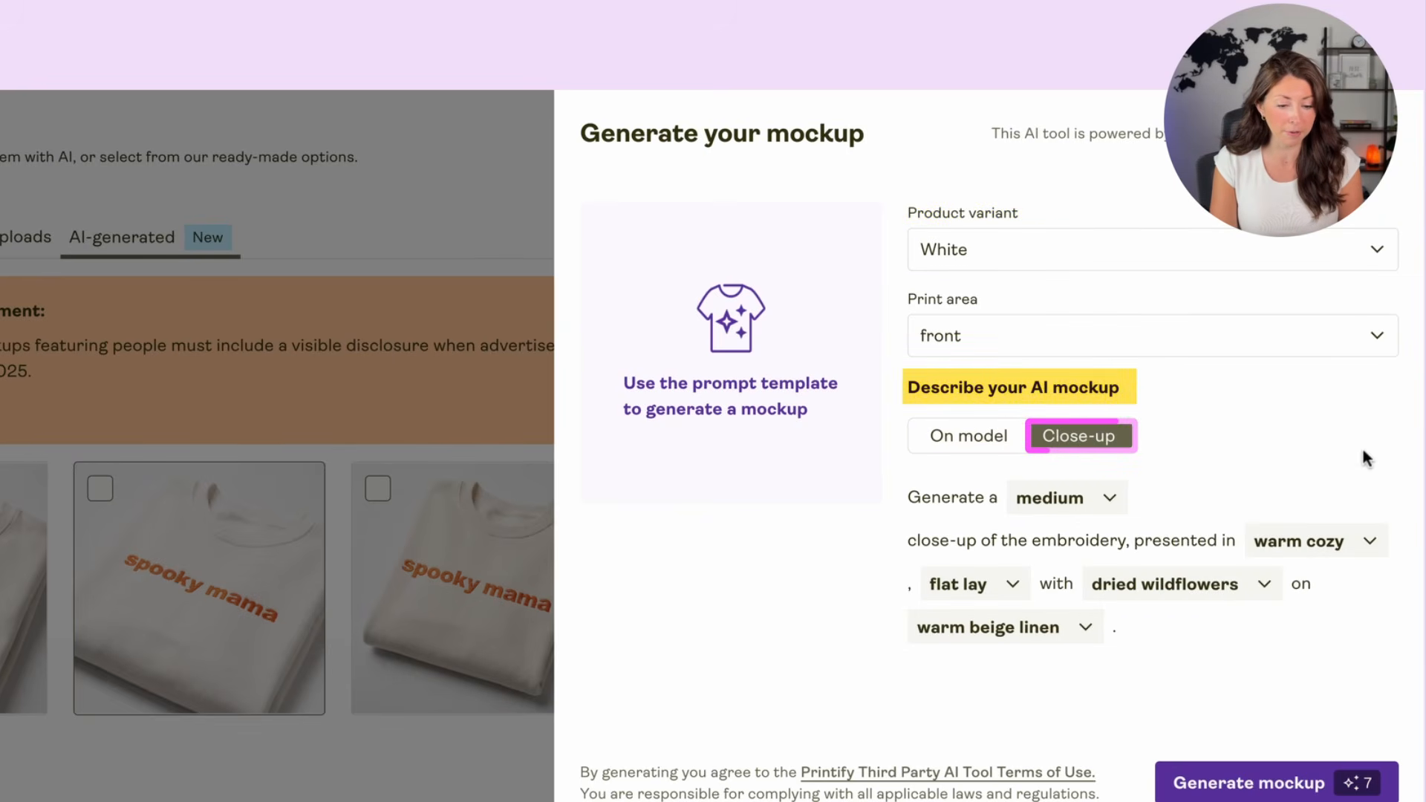
Step: Review the close-up size options and prompt wording, and set the presentation style to minimalist studio
click(1076, 503)
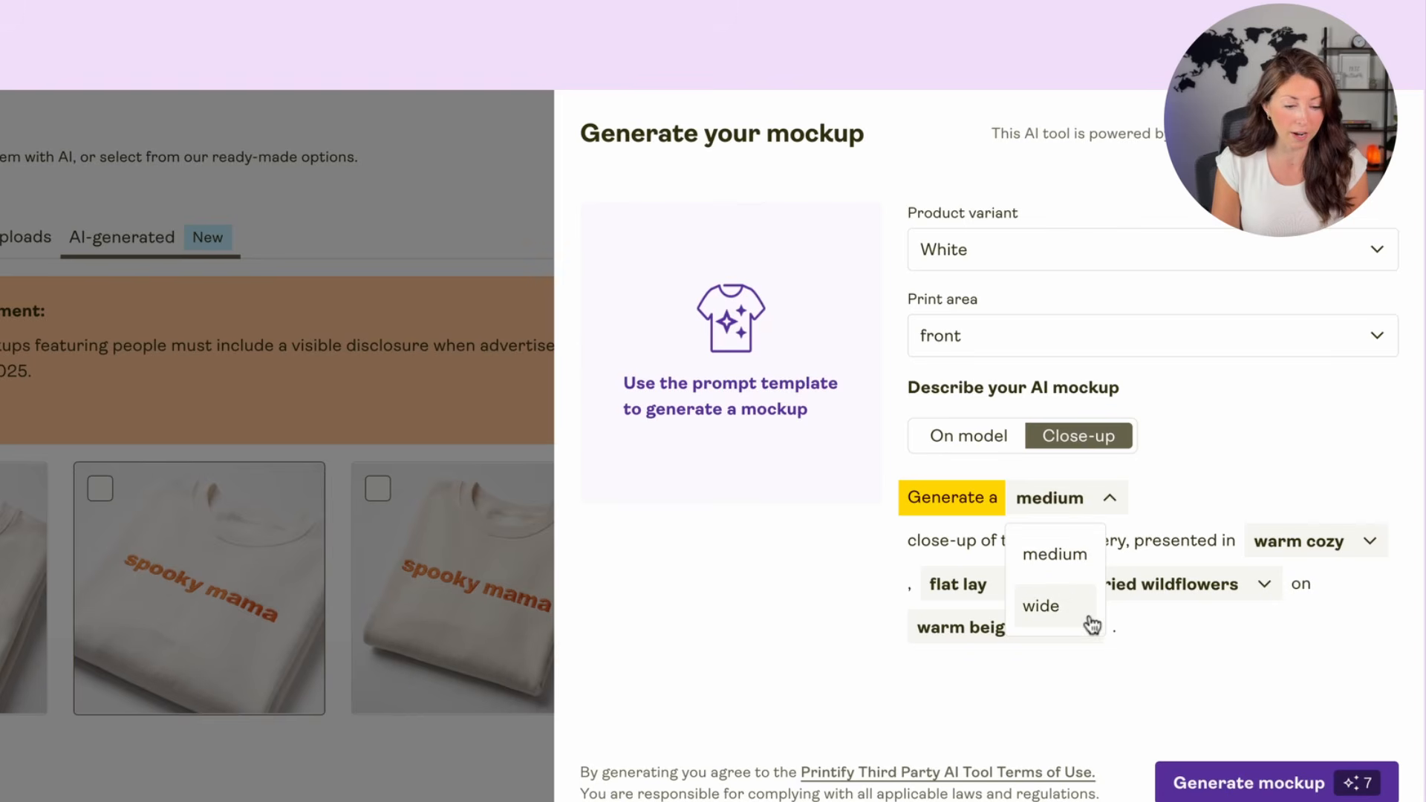
click(1305, 424)
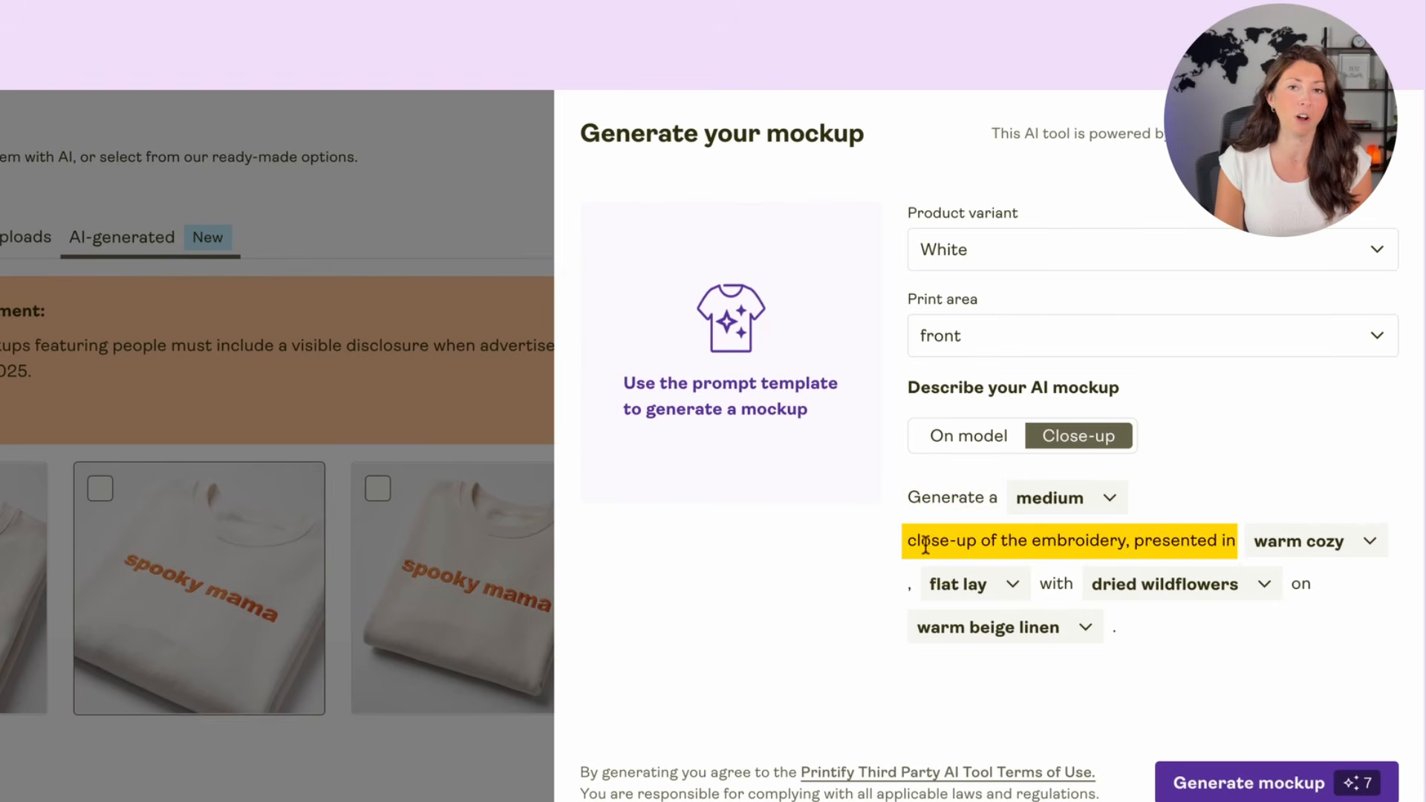
drag(922, 543, 1242, 543)
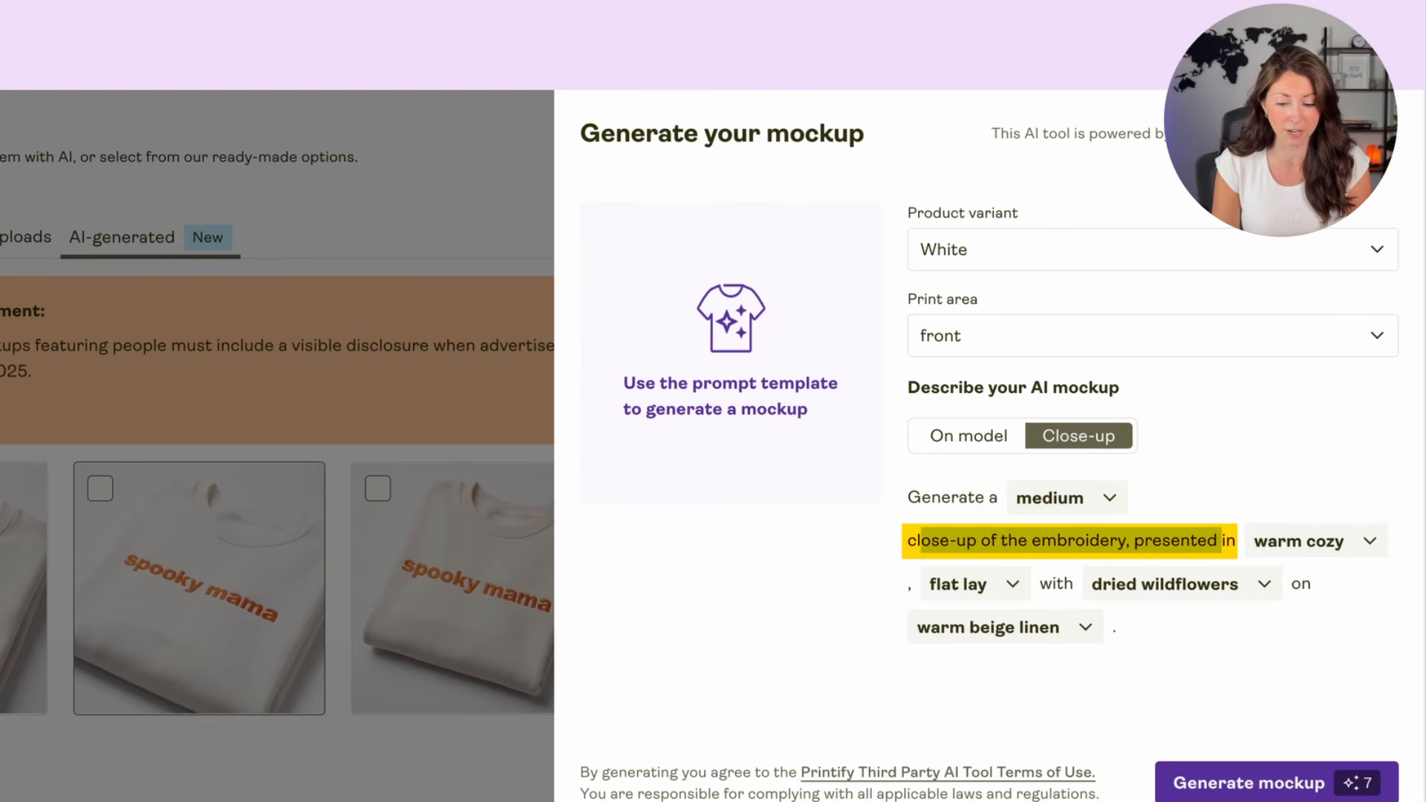
click(1146, 534)
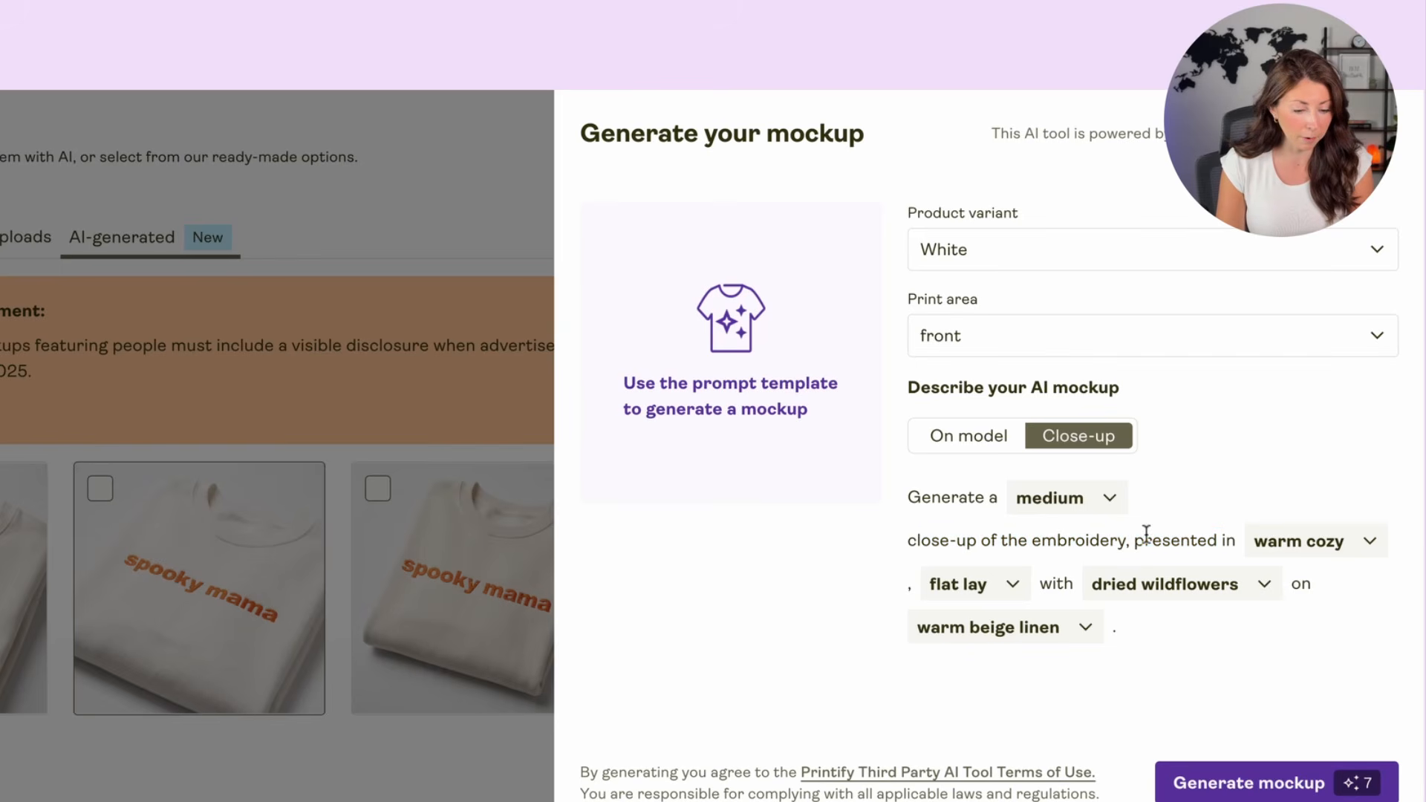
click(1323, 553)
scroll(1315, 602, down, 1)
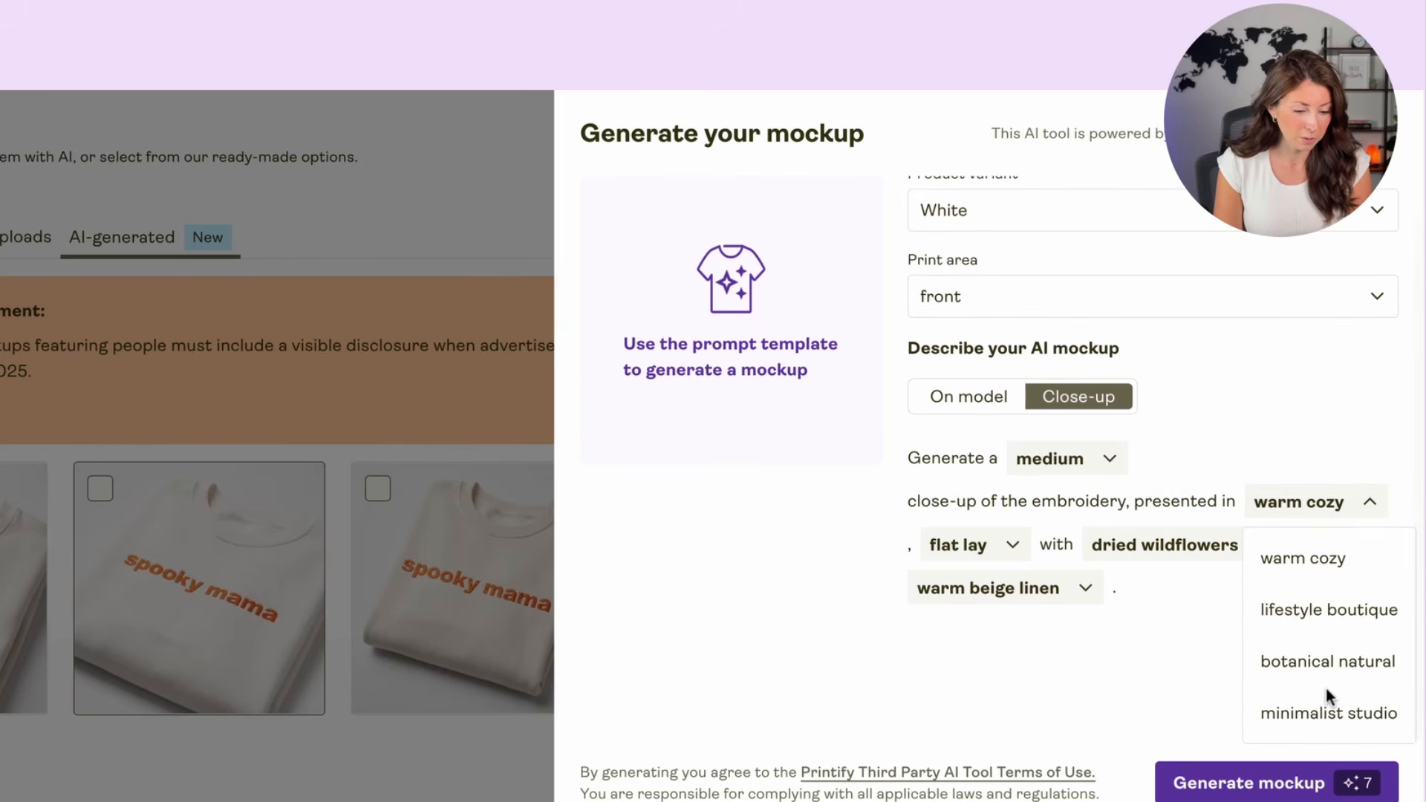
click(1307, 713)
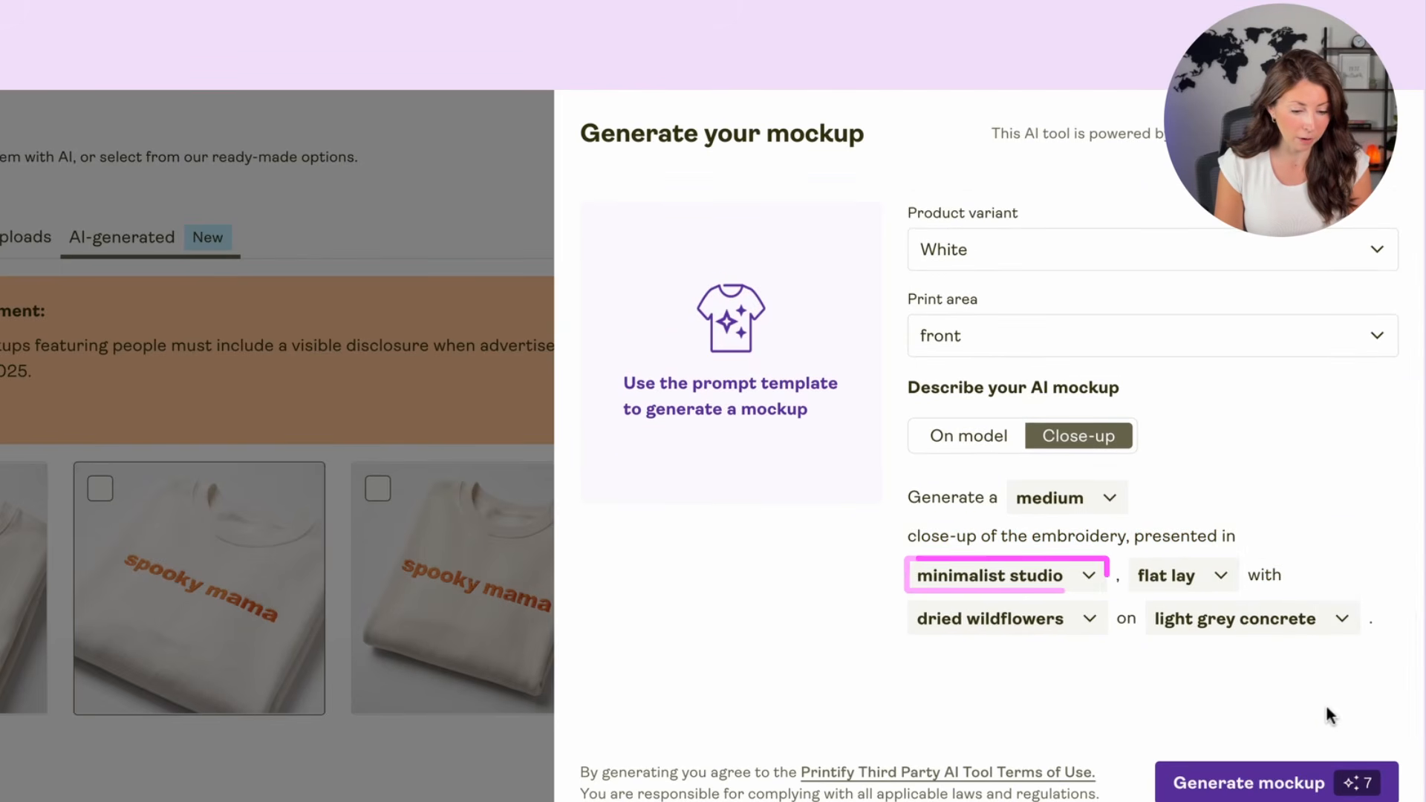
Step: Try the folded arrangement in the mockup prompt, and return it to flat lay
click(1185, 587)
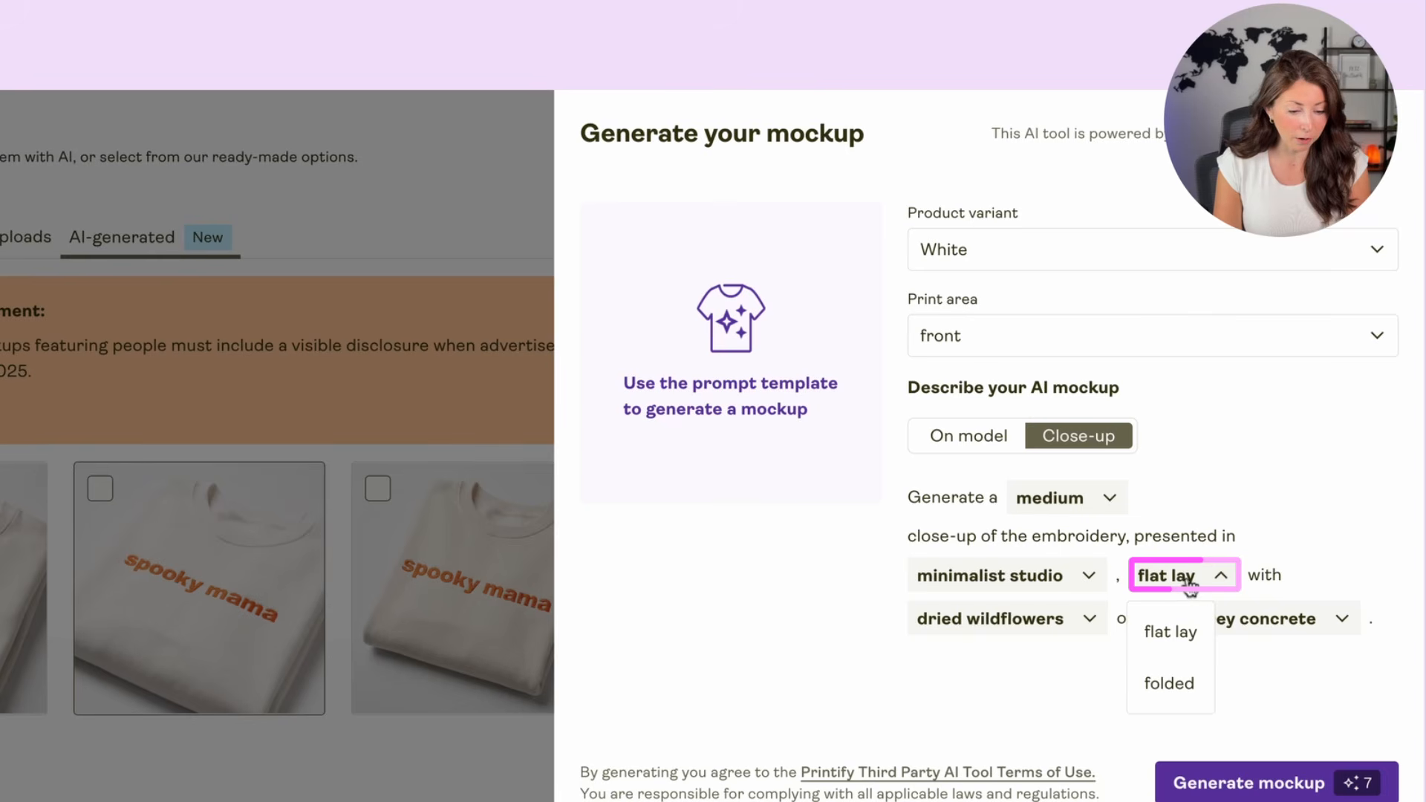
click(1169, 683)
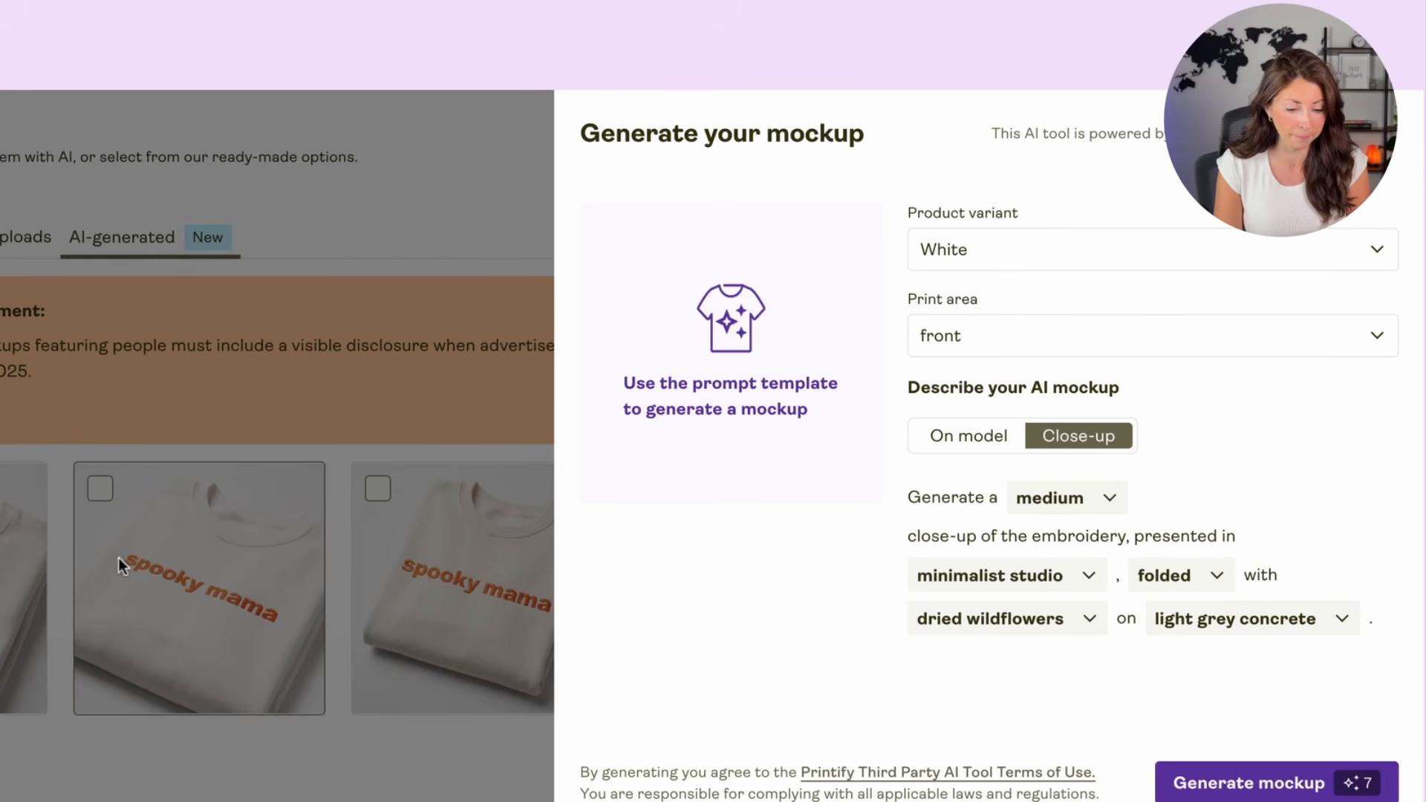
click(1166, 583)
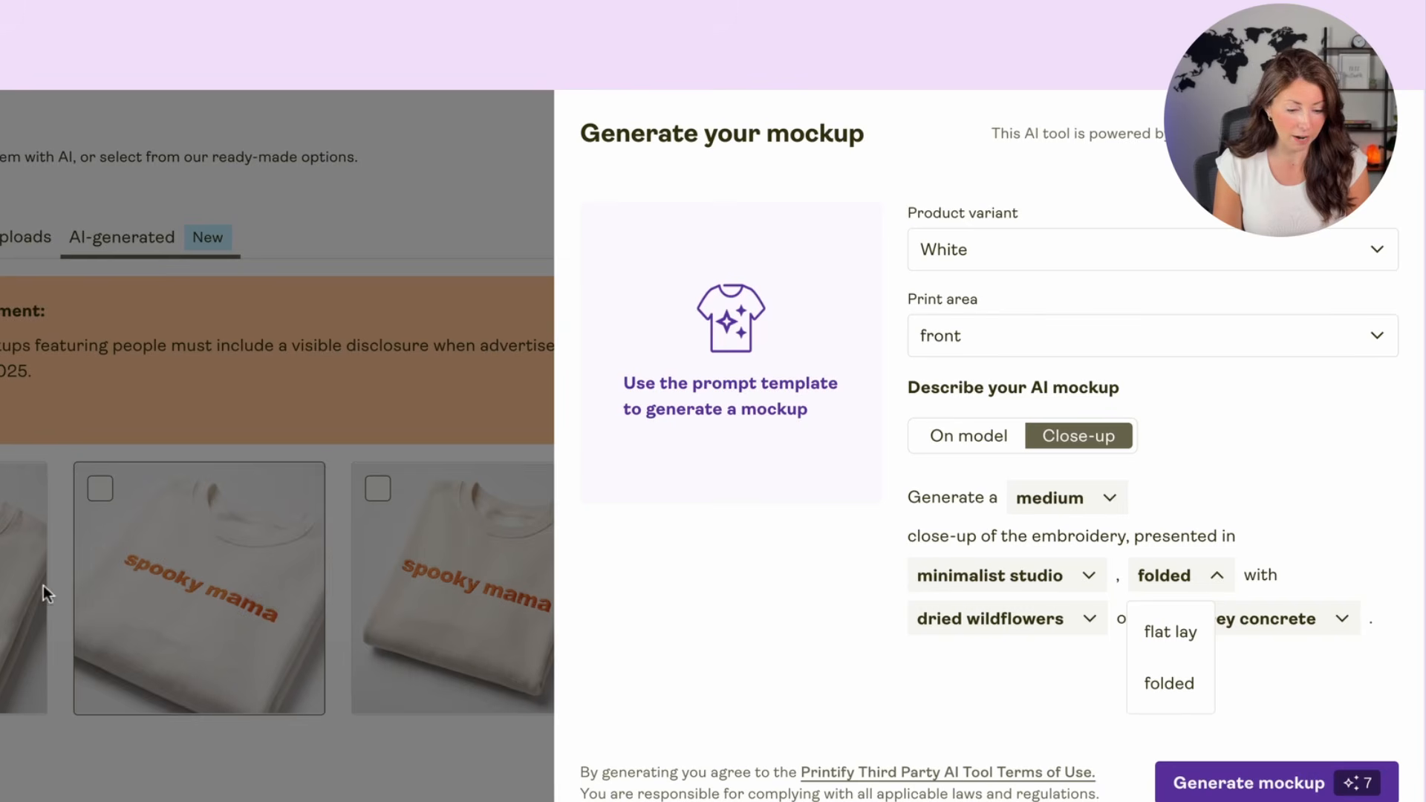
click(1170, 632)
Step: Set the mockup prompt to no props on a white seamless background
click(1060, 621)
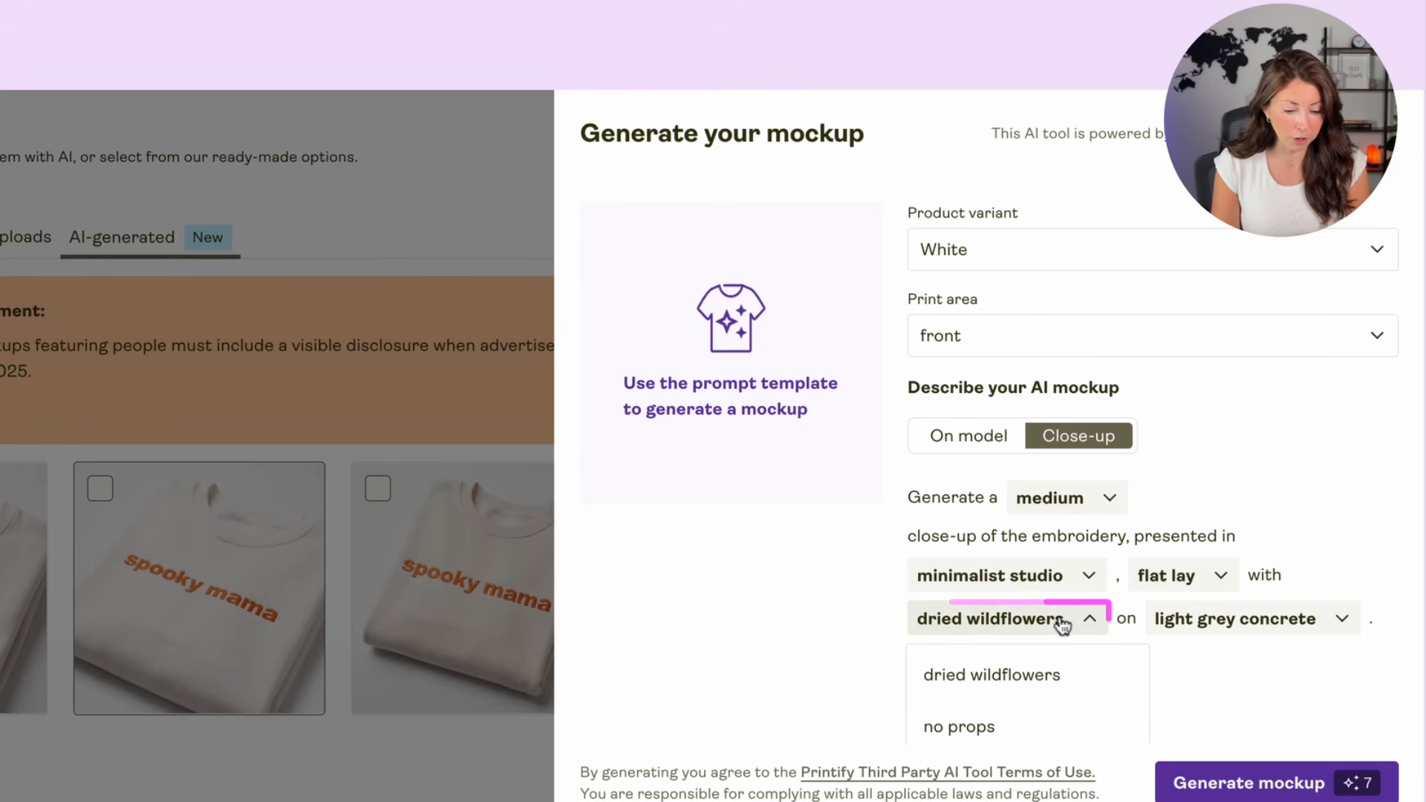
scroll(1014, 702, down, 1)
click(1013, 702)
click(1181, 621)
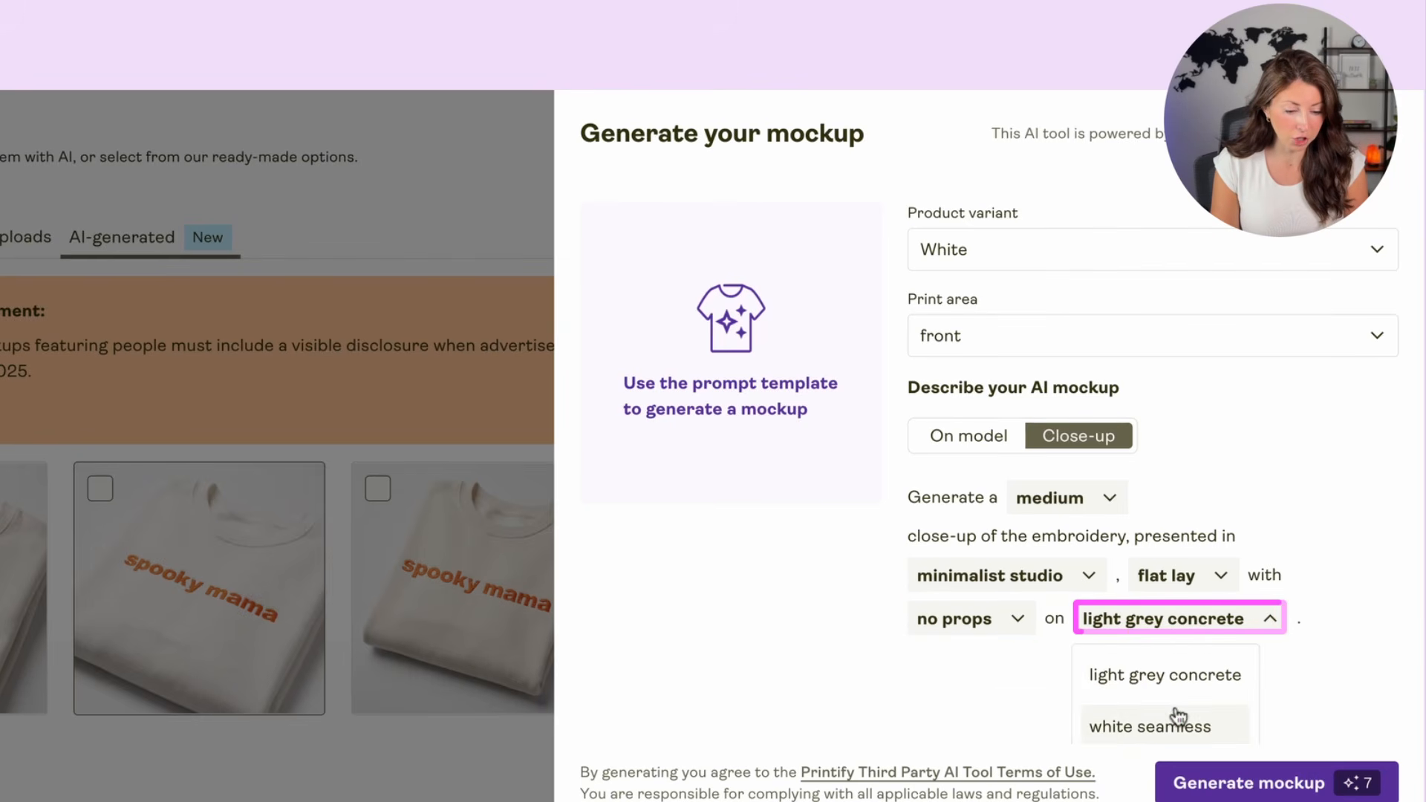
scroll(1179, 717, down, 2)
click(1192, 620)
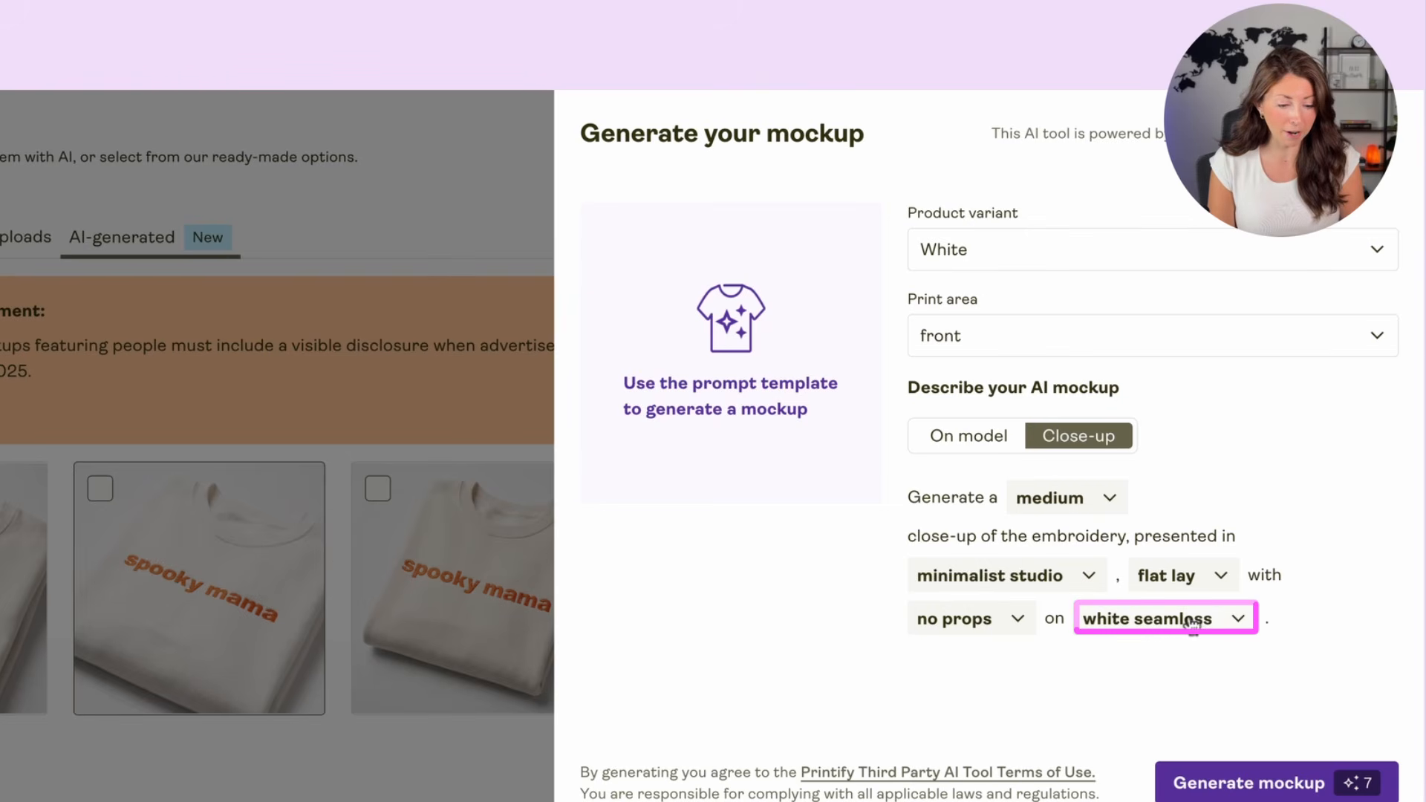
Step: Generate the close-up mockup and inspect the spooky mama embroidery in the enlarged result
click(1325, 765)
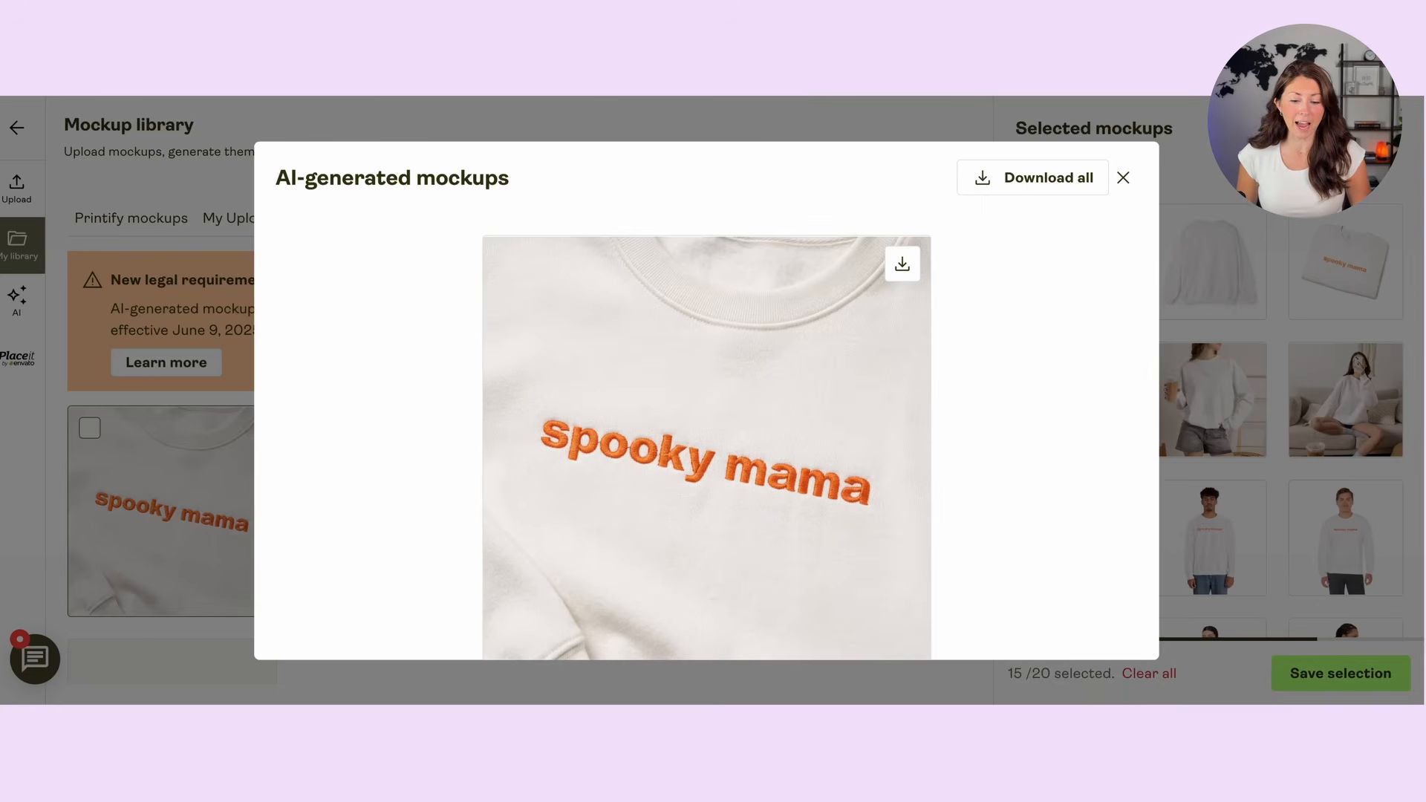
scroll(859, 384, down, 1)
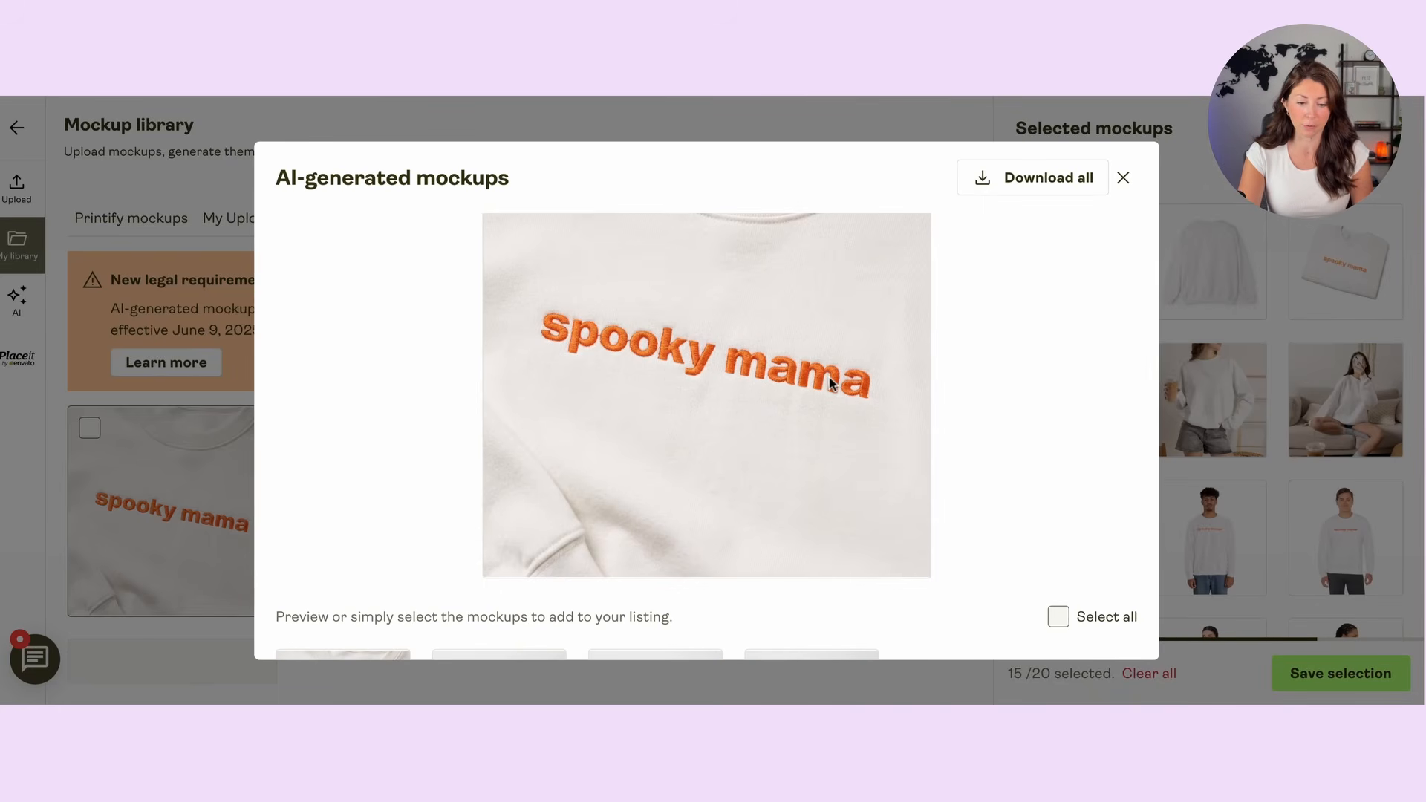
scroll(831, 383, up, 2)
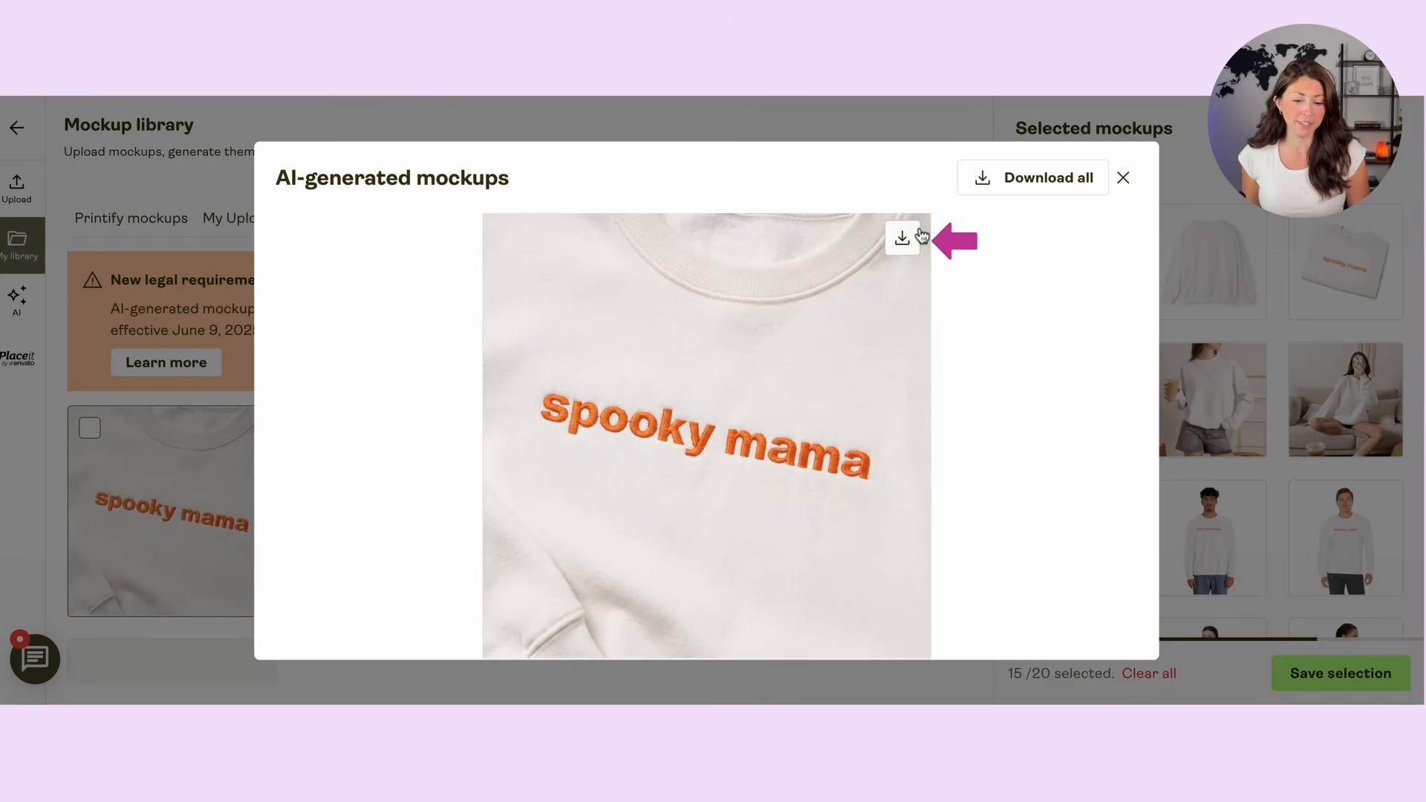